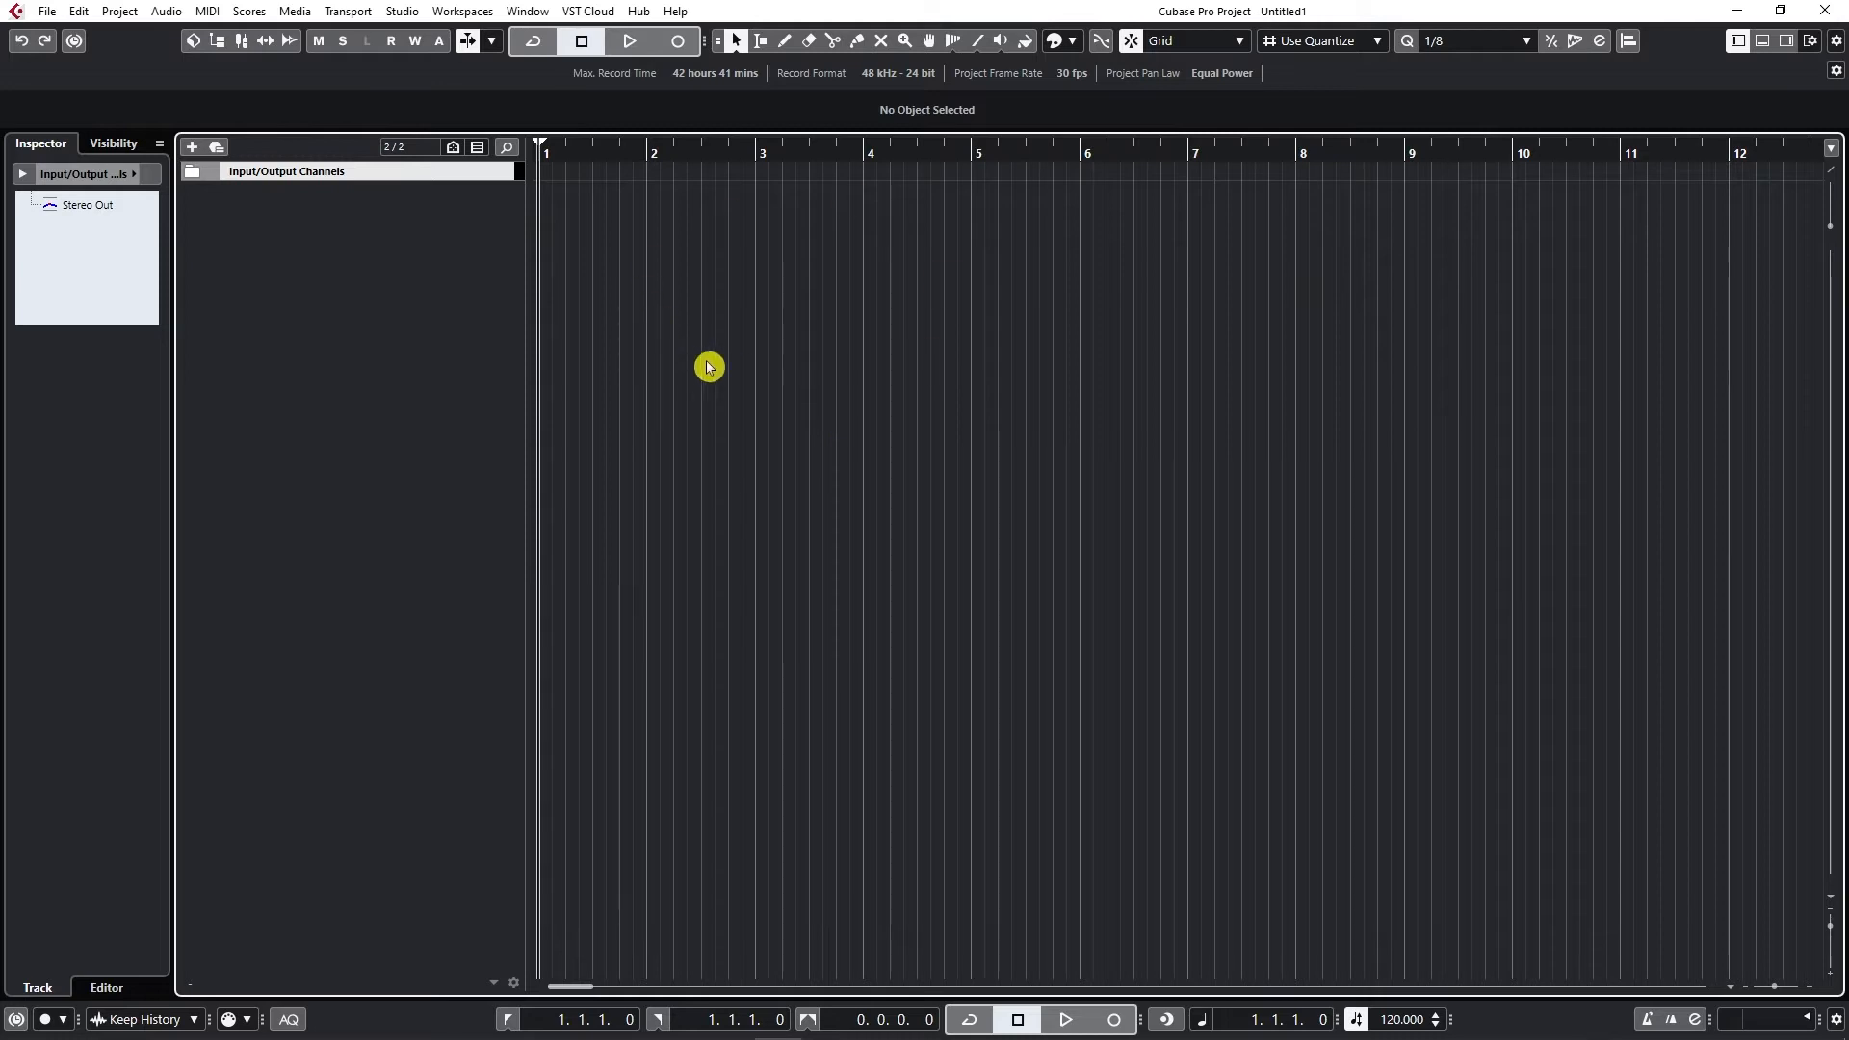
- Set the snap type to Grid and the quantize preset to 1/4, and snap the cursor to beats 1.4 and 2.2
key(h)
key(h)
key(h)
key(h)
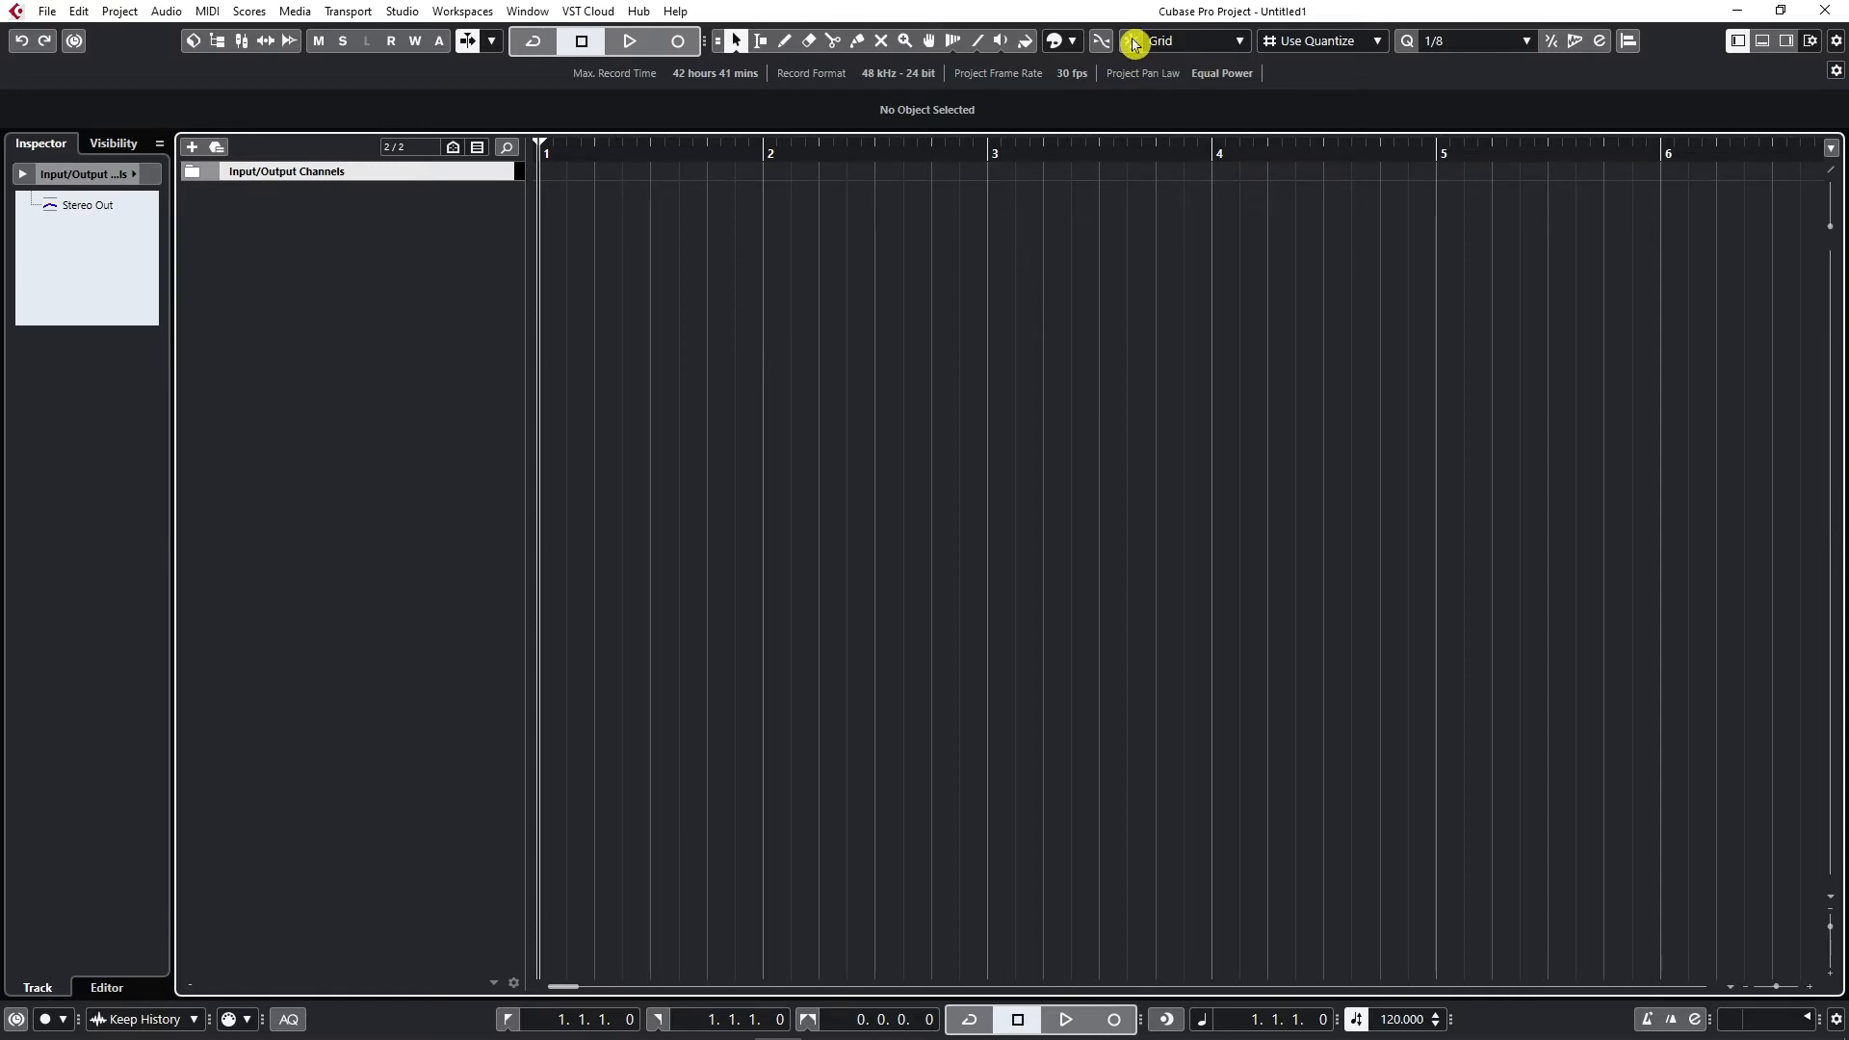
click(1199, 42)
click(1185, 61)
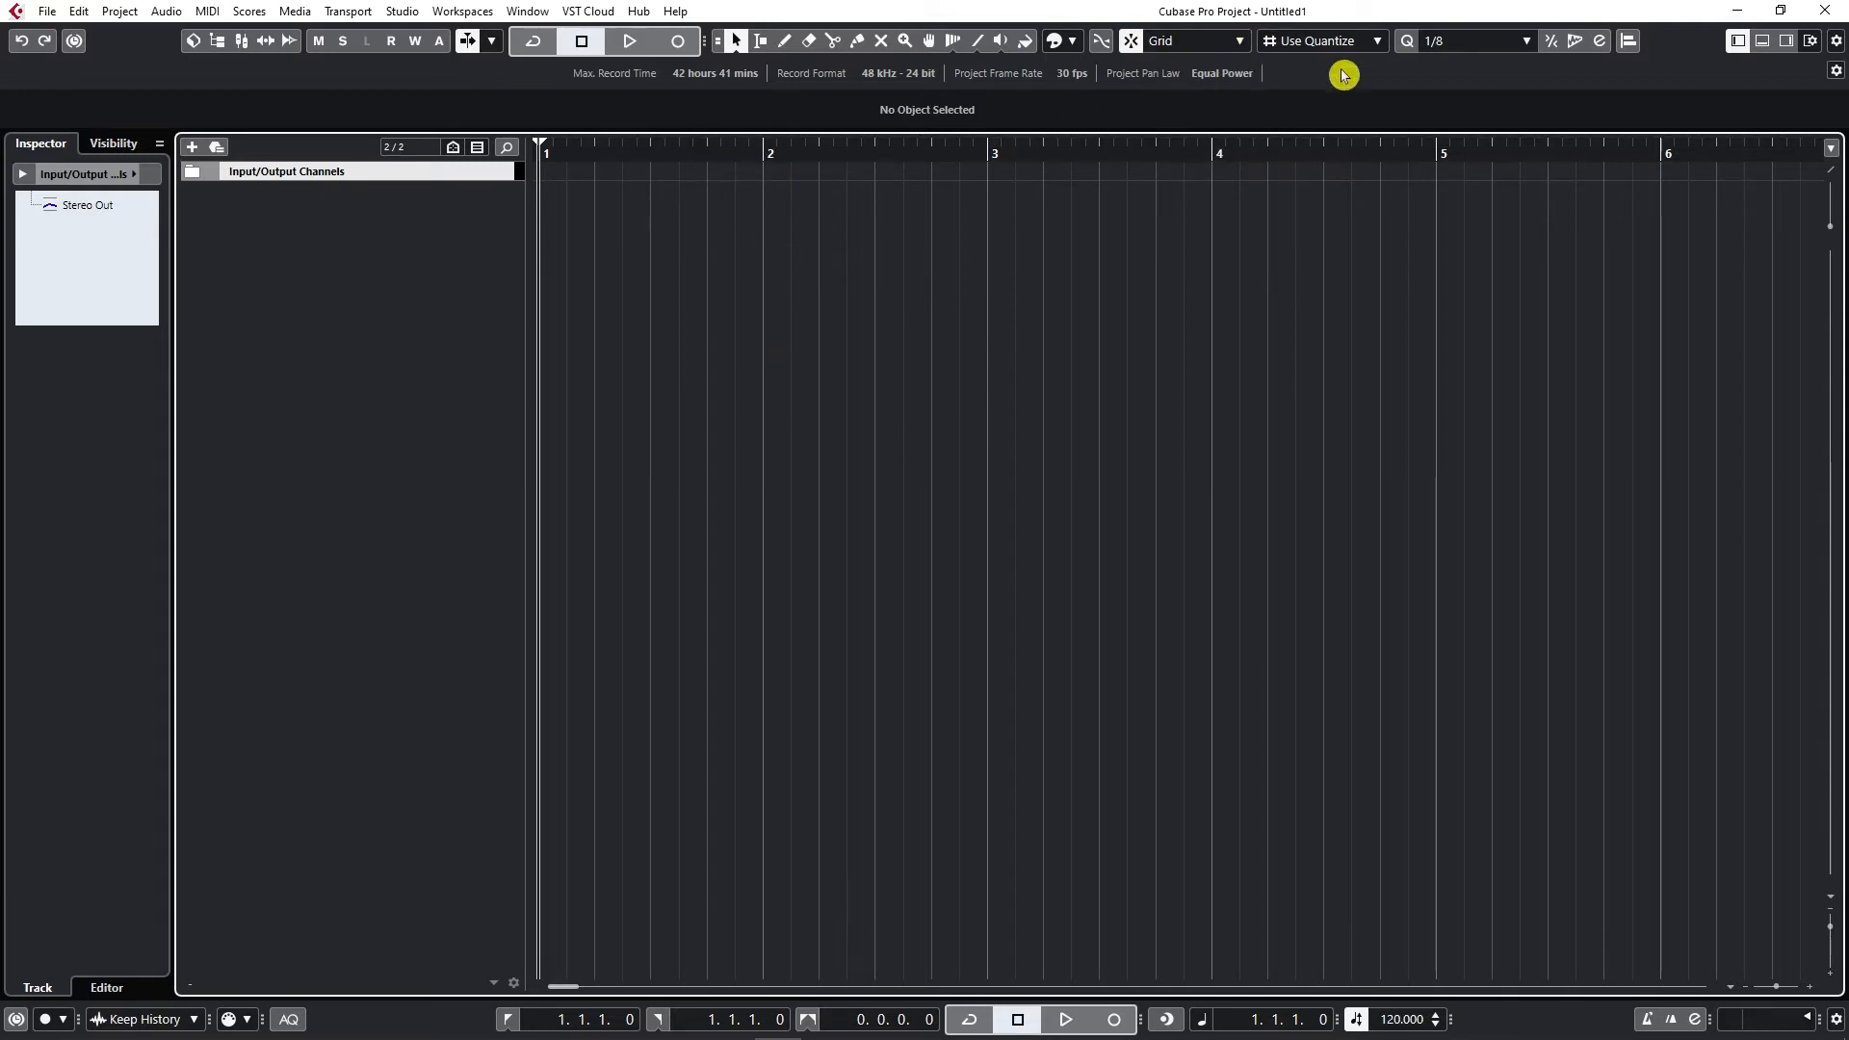
click(1469, 44)
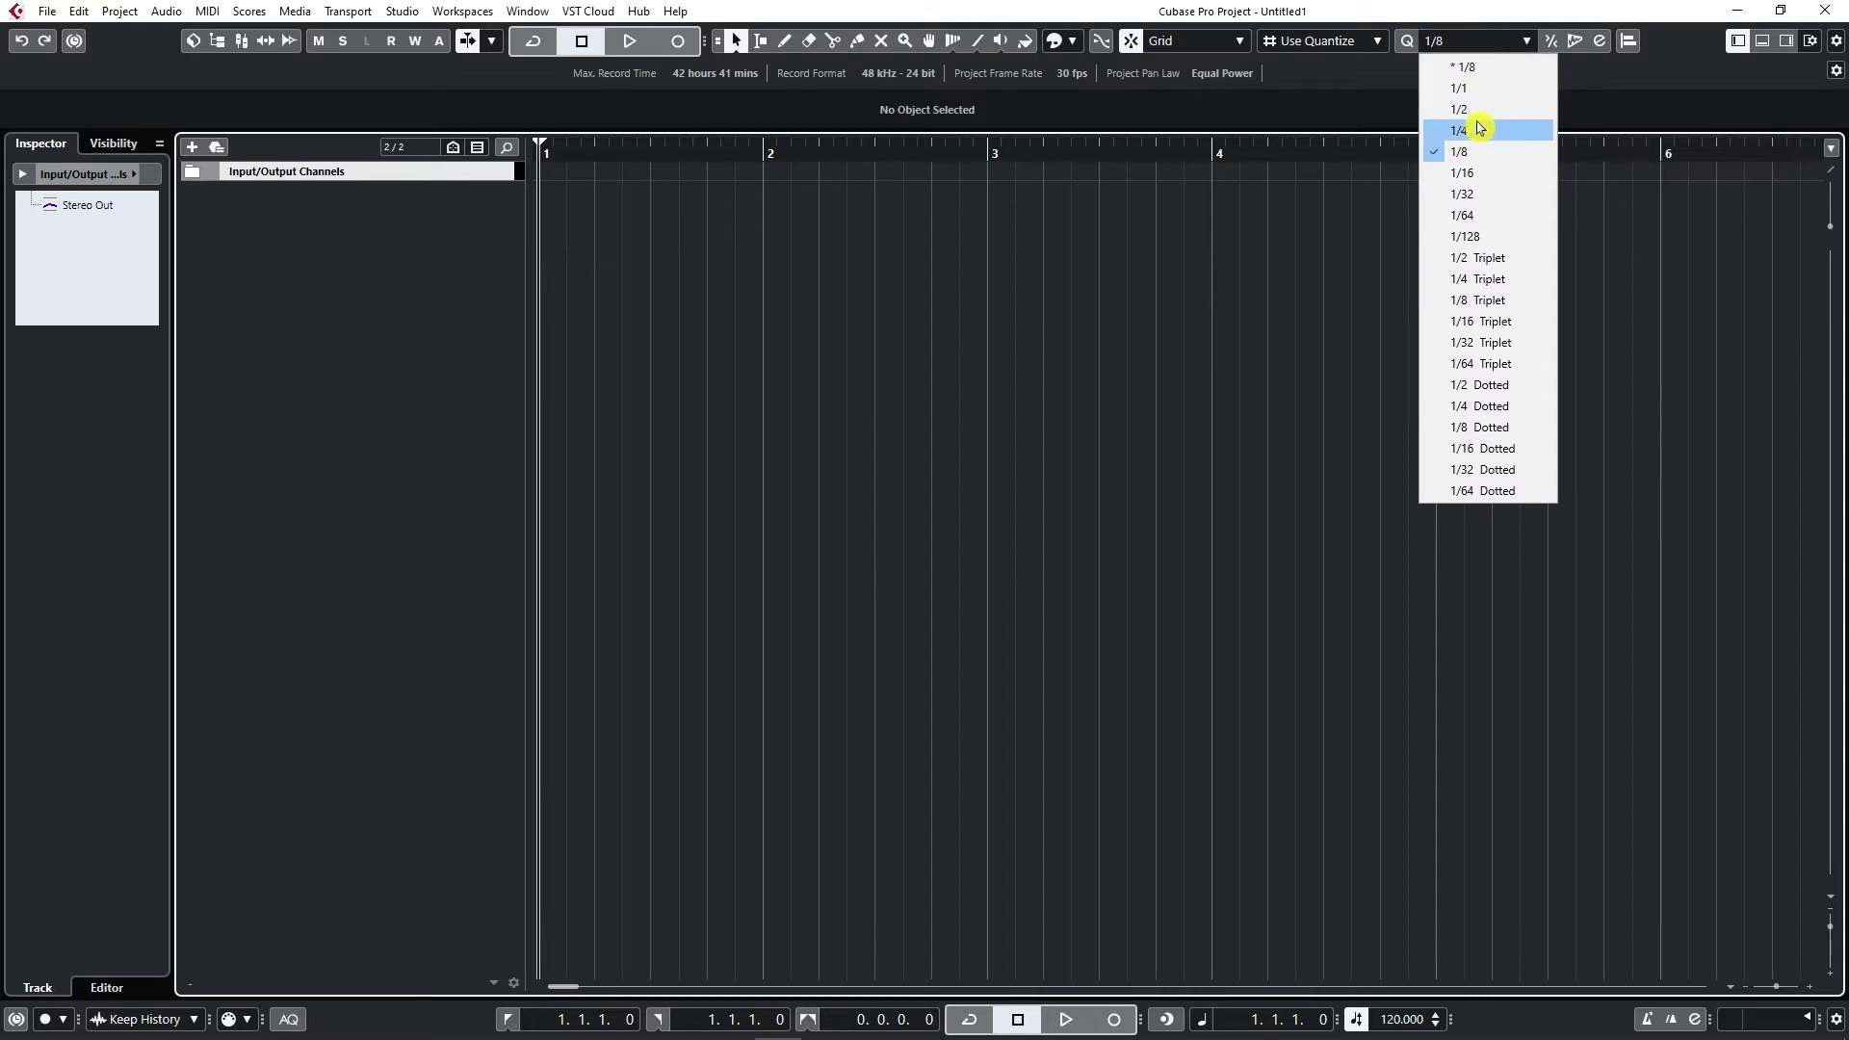
click(1480, 129)
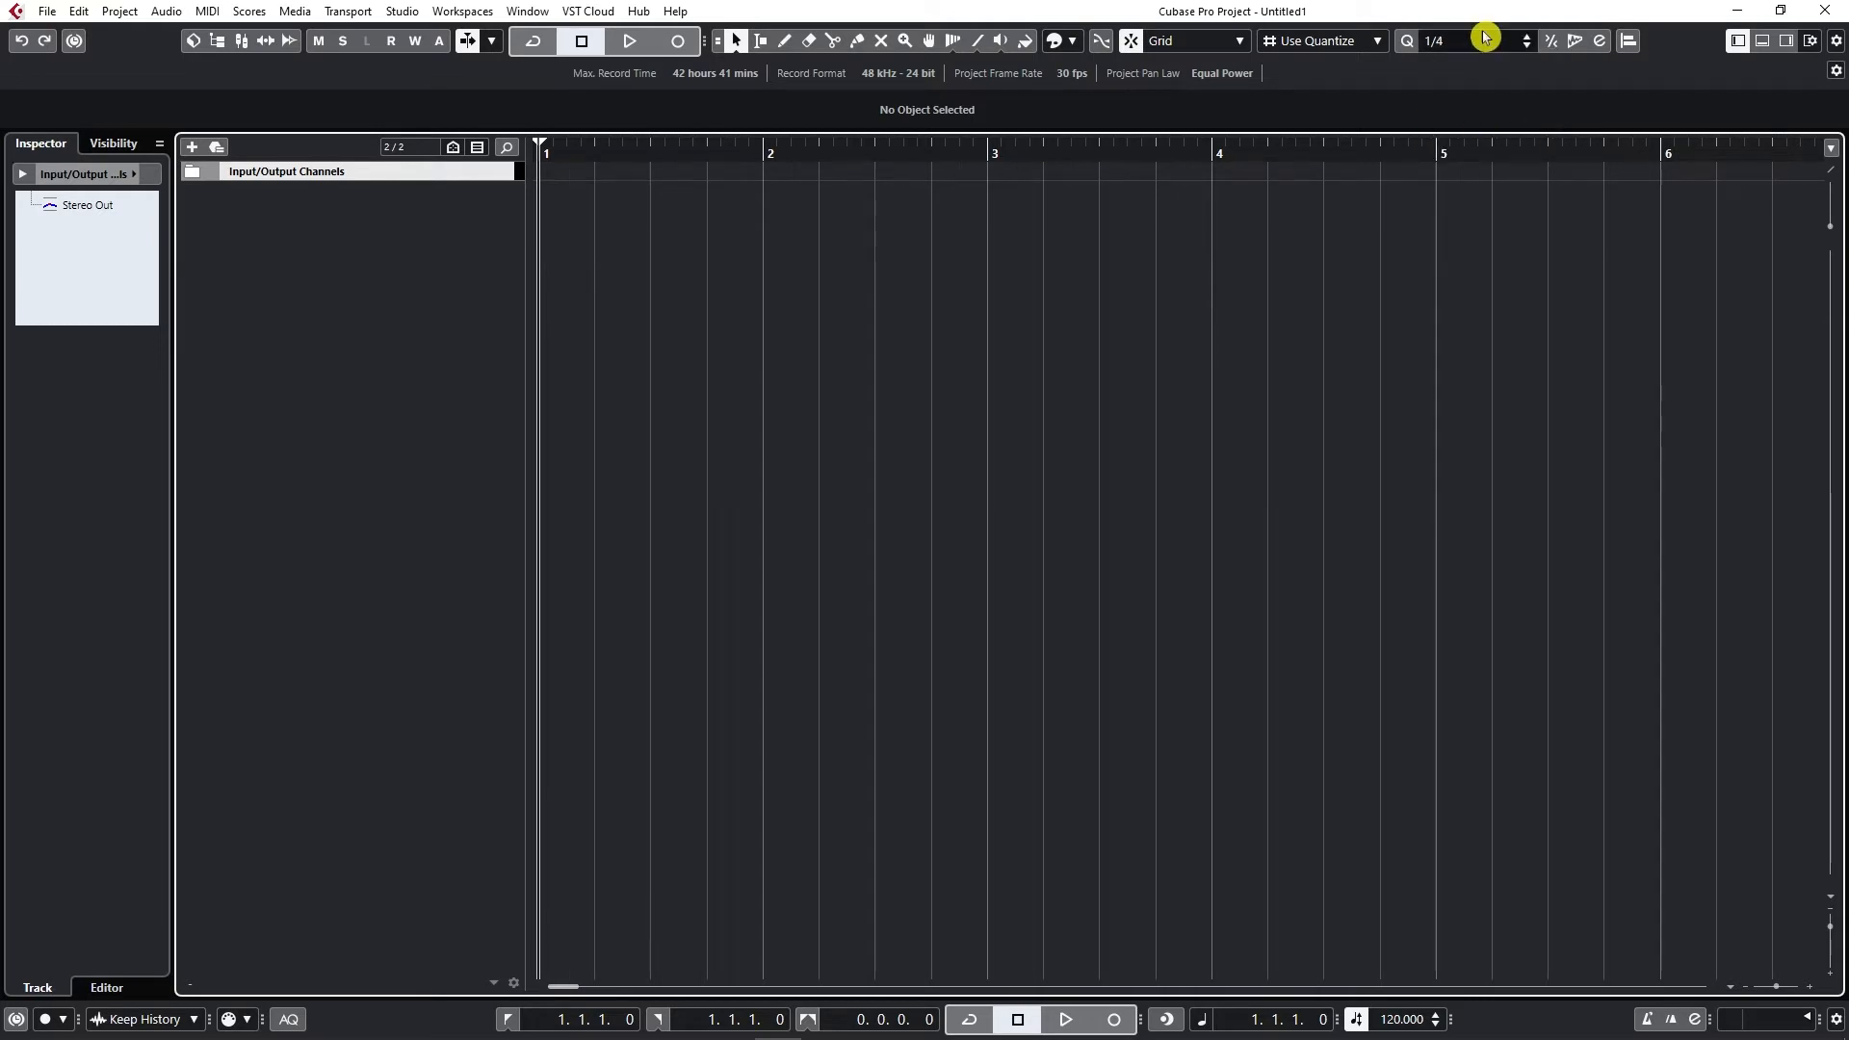
click(689, 155)
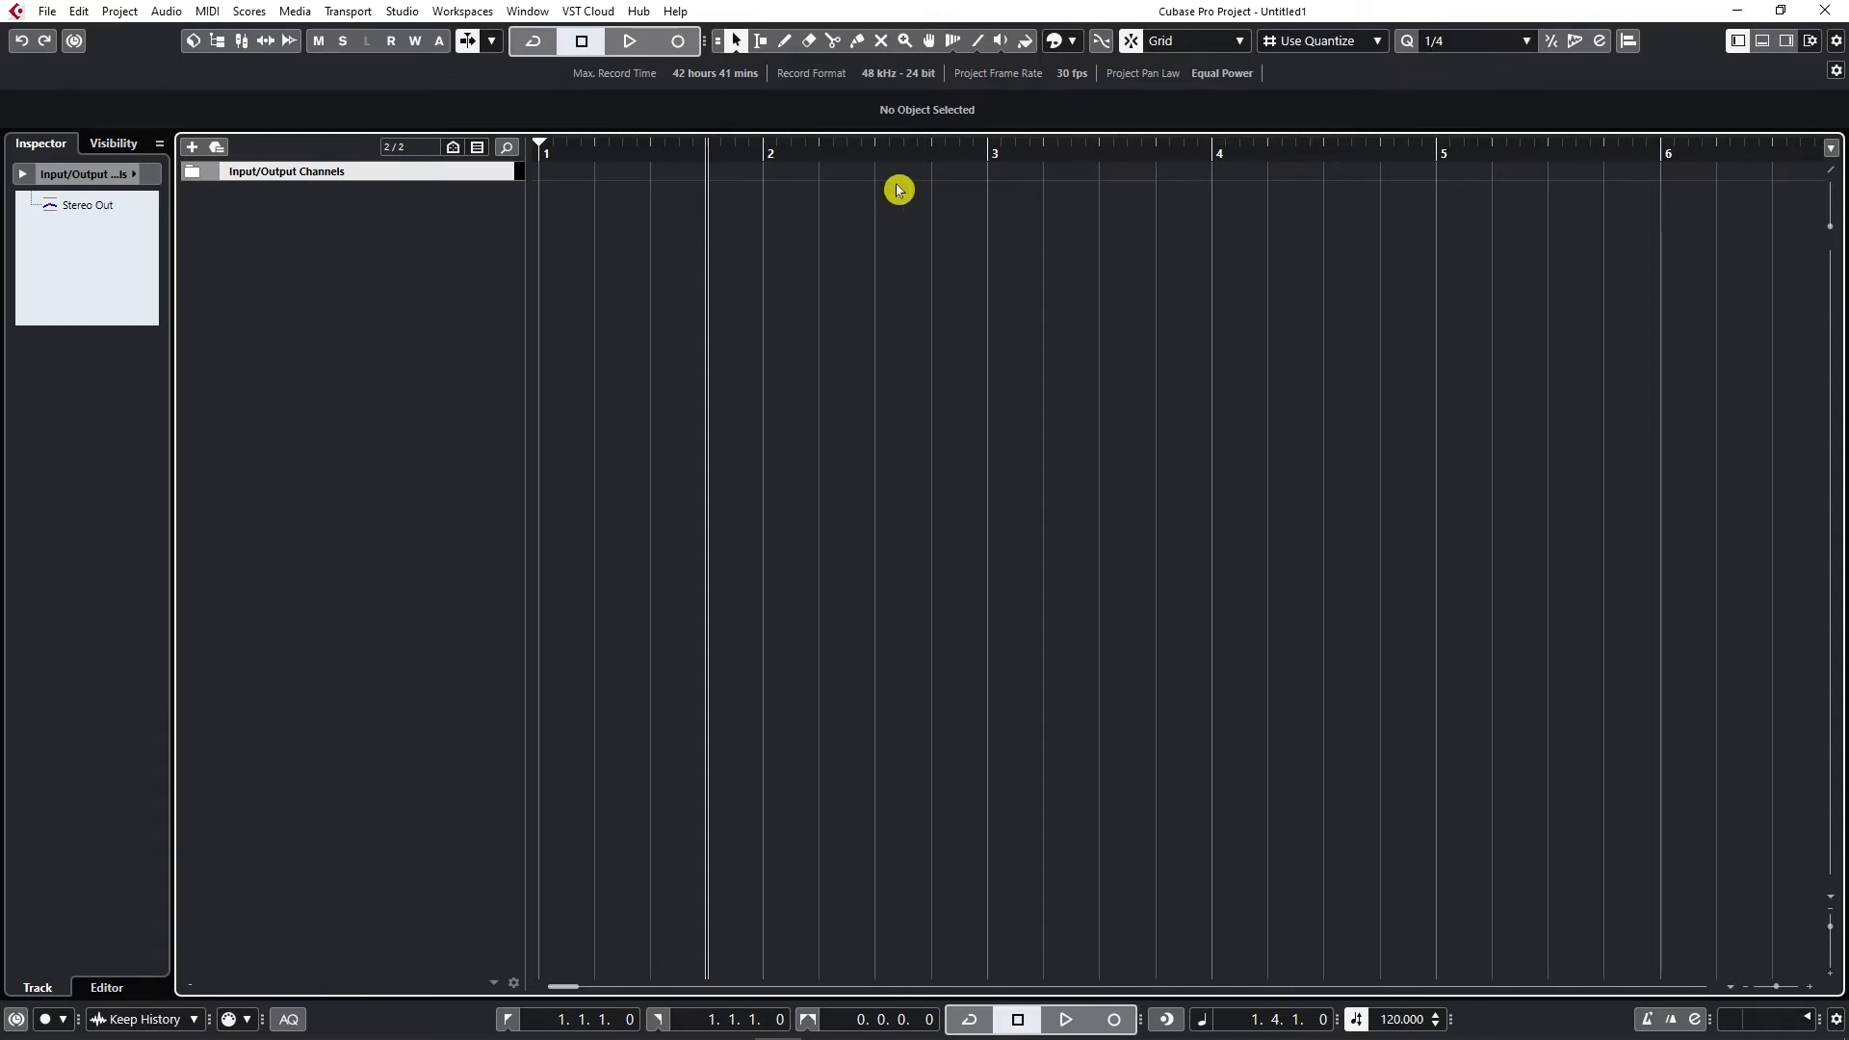
click(806, 154)
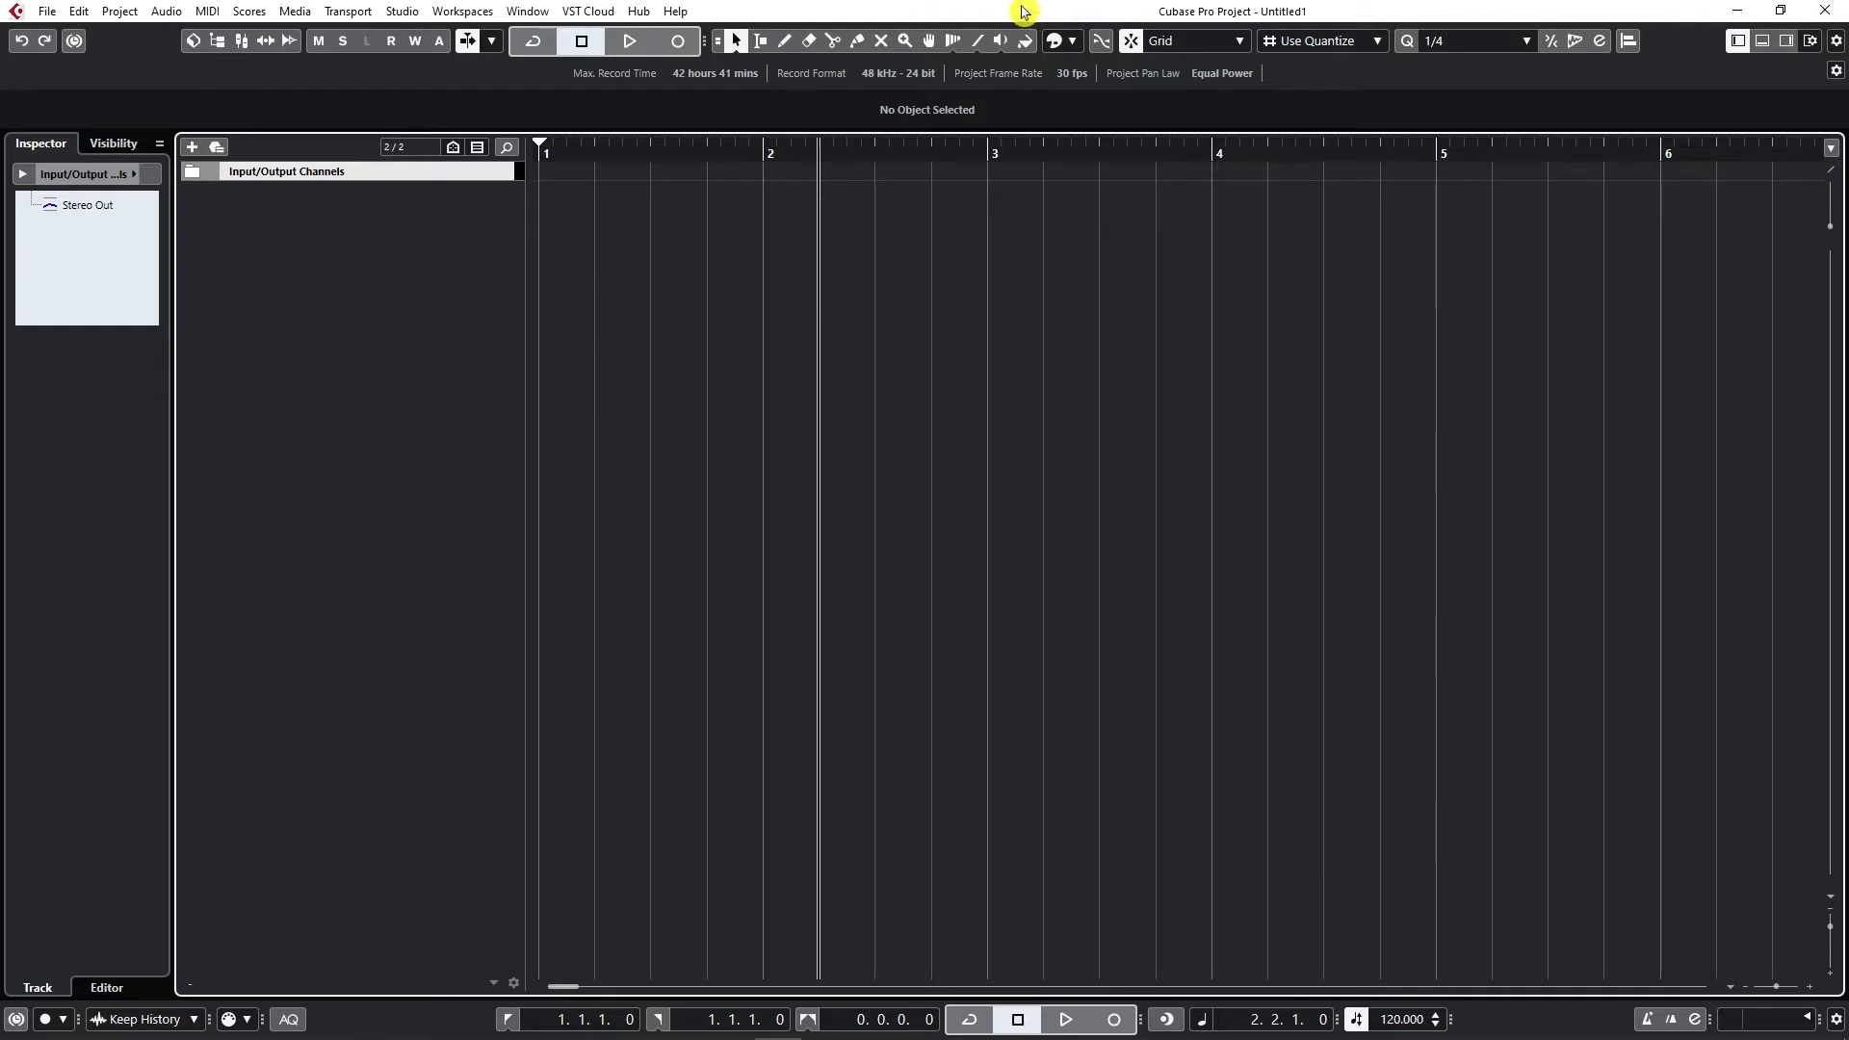
- Test snapping the cursor to bars 3 and 4 with the 1/1 quantize preset, and set the preset back to 1/4
click(1473, 41)
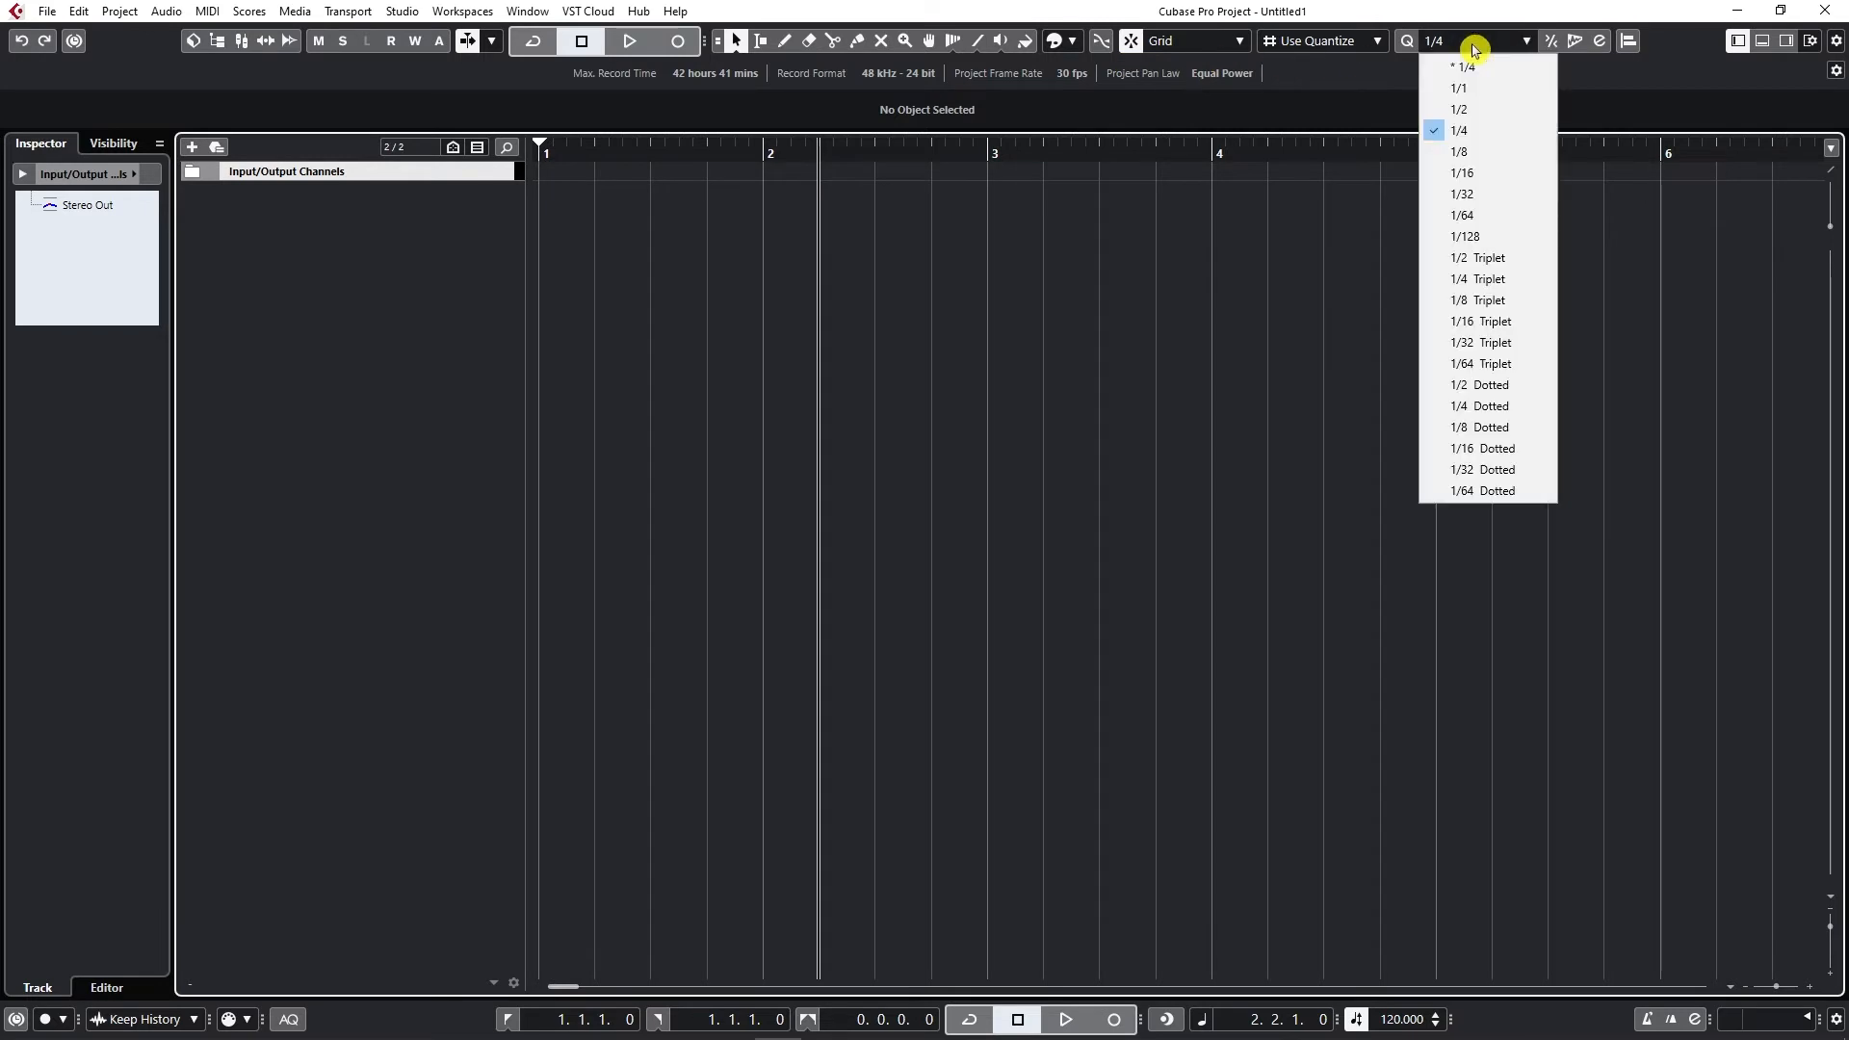
click(1472, 90)
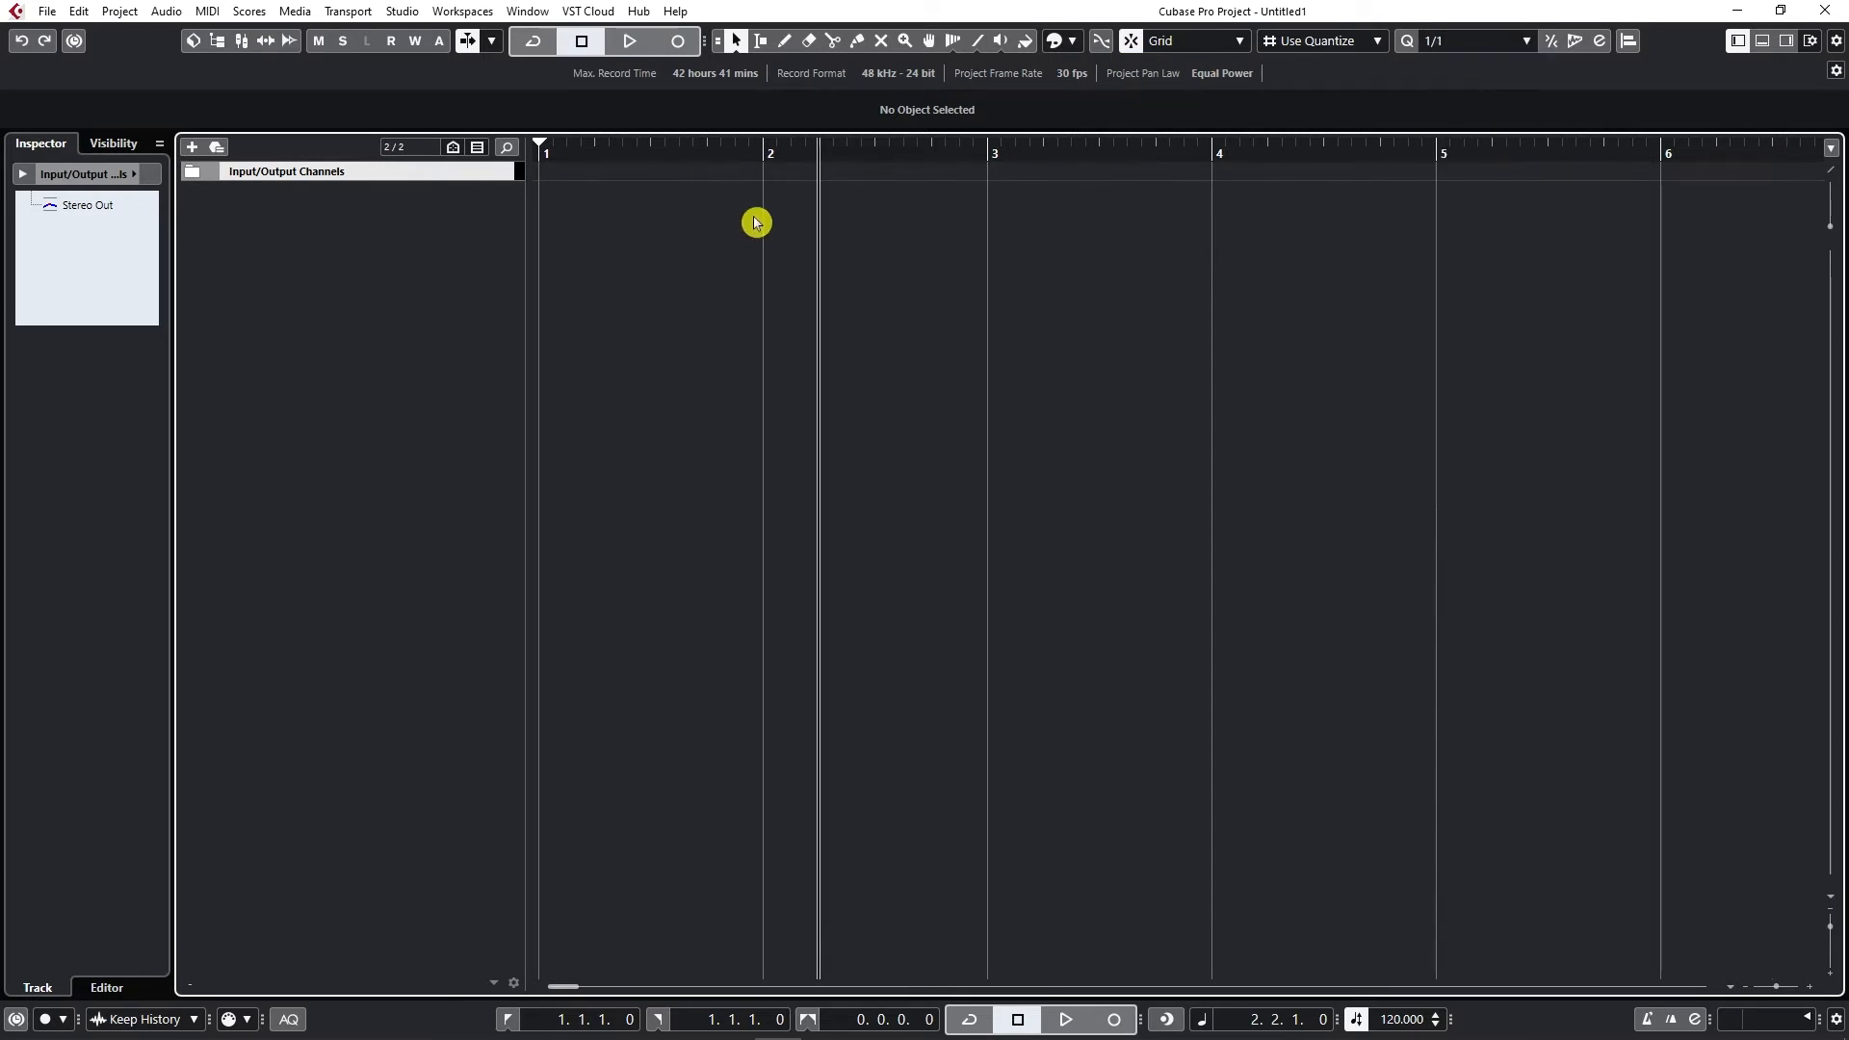
click(925, 152)
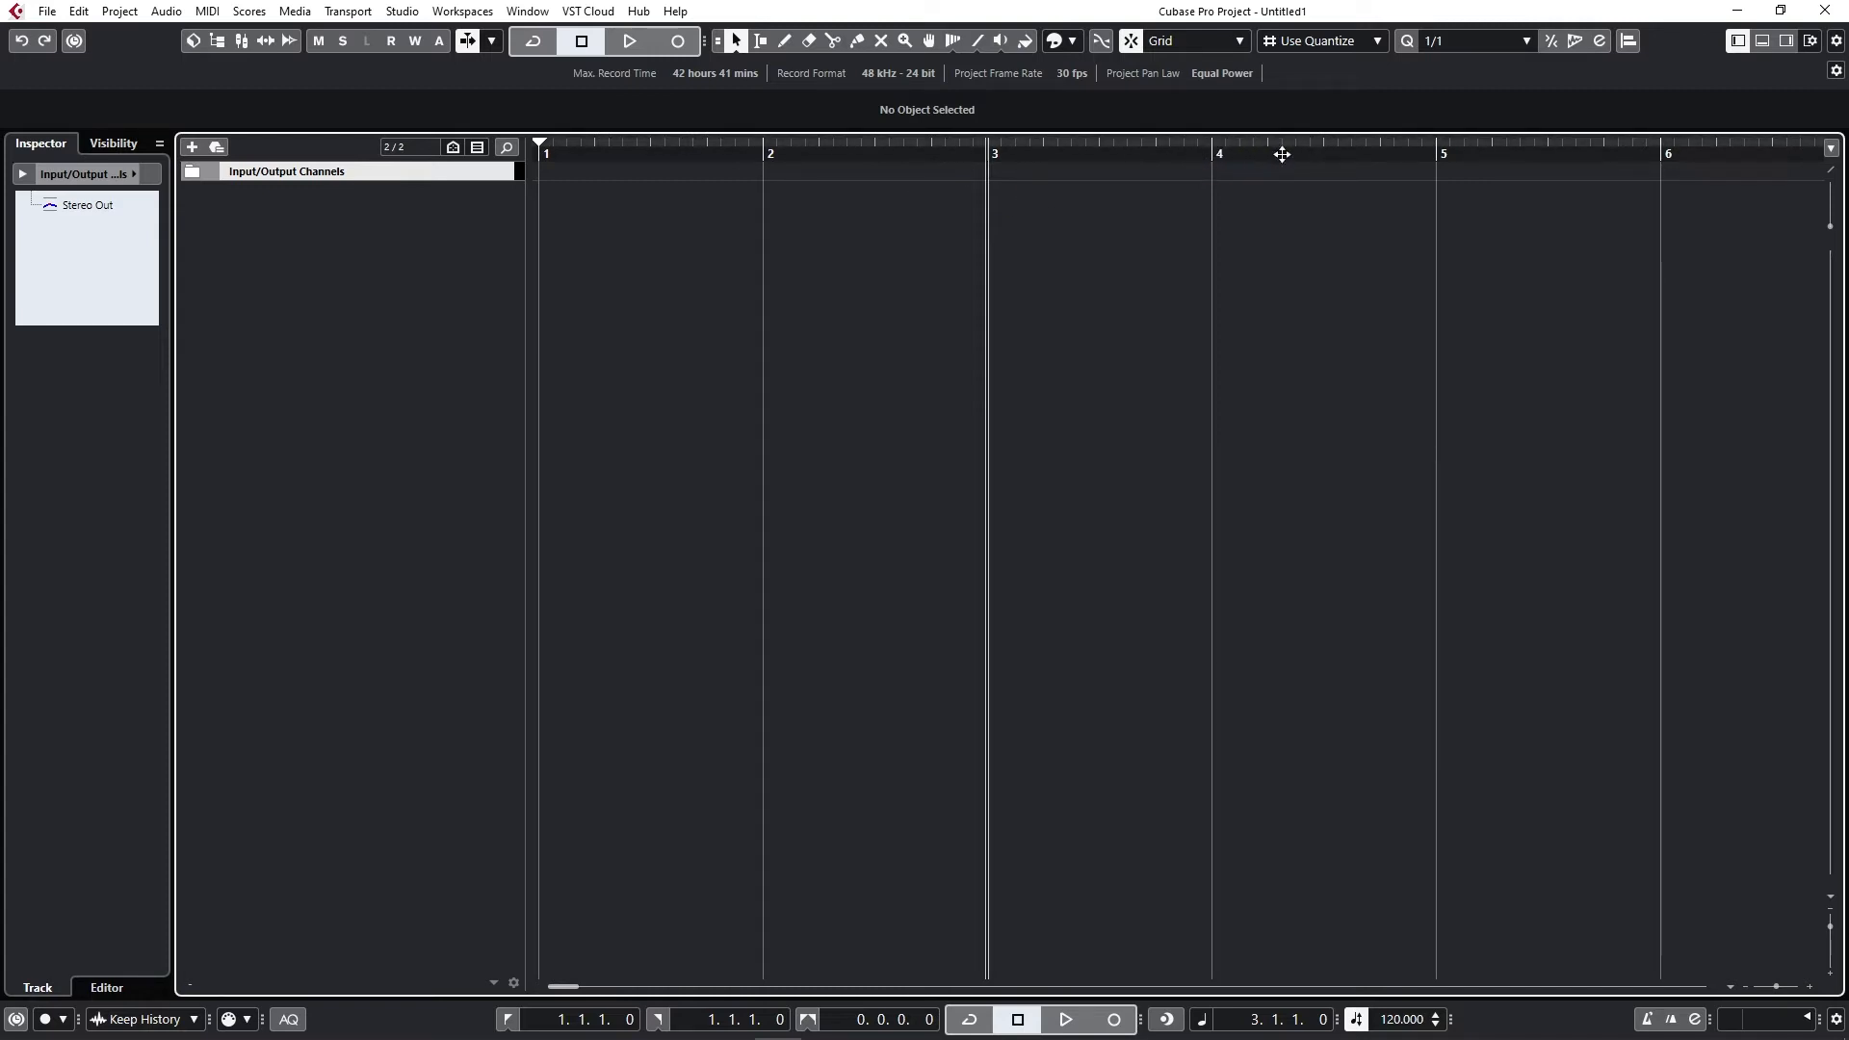
click(1301, 156)
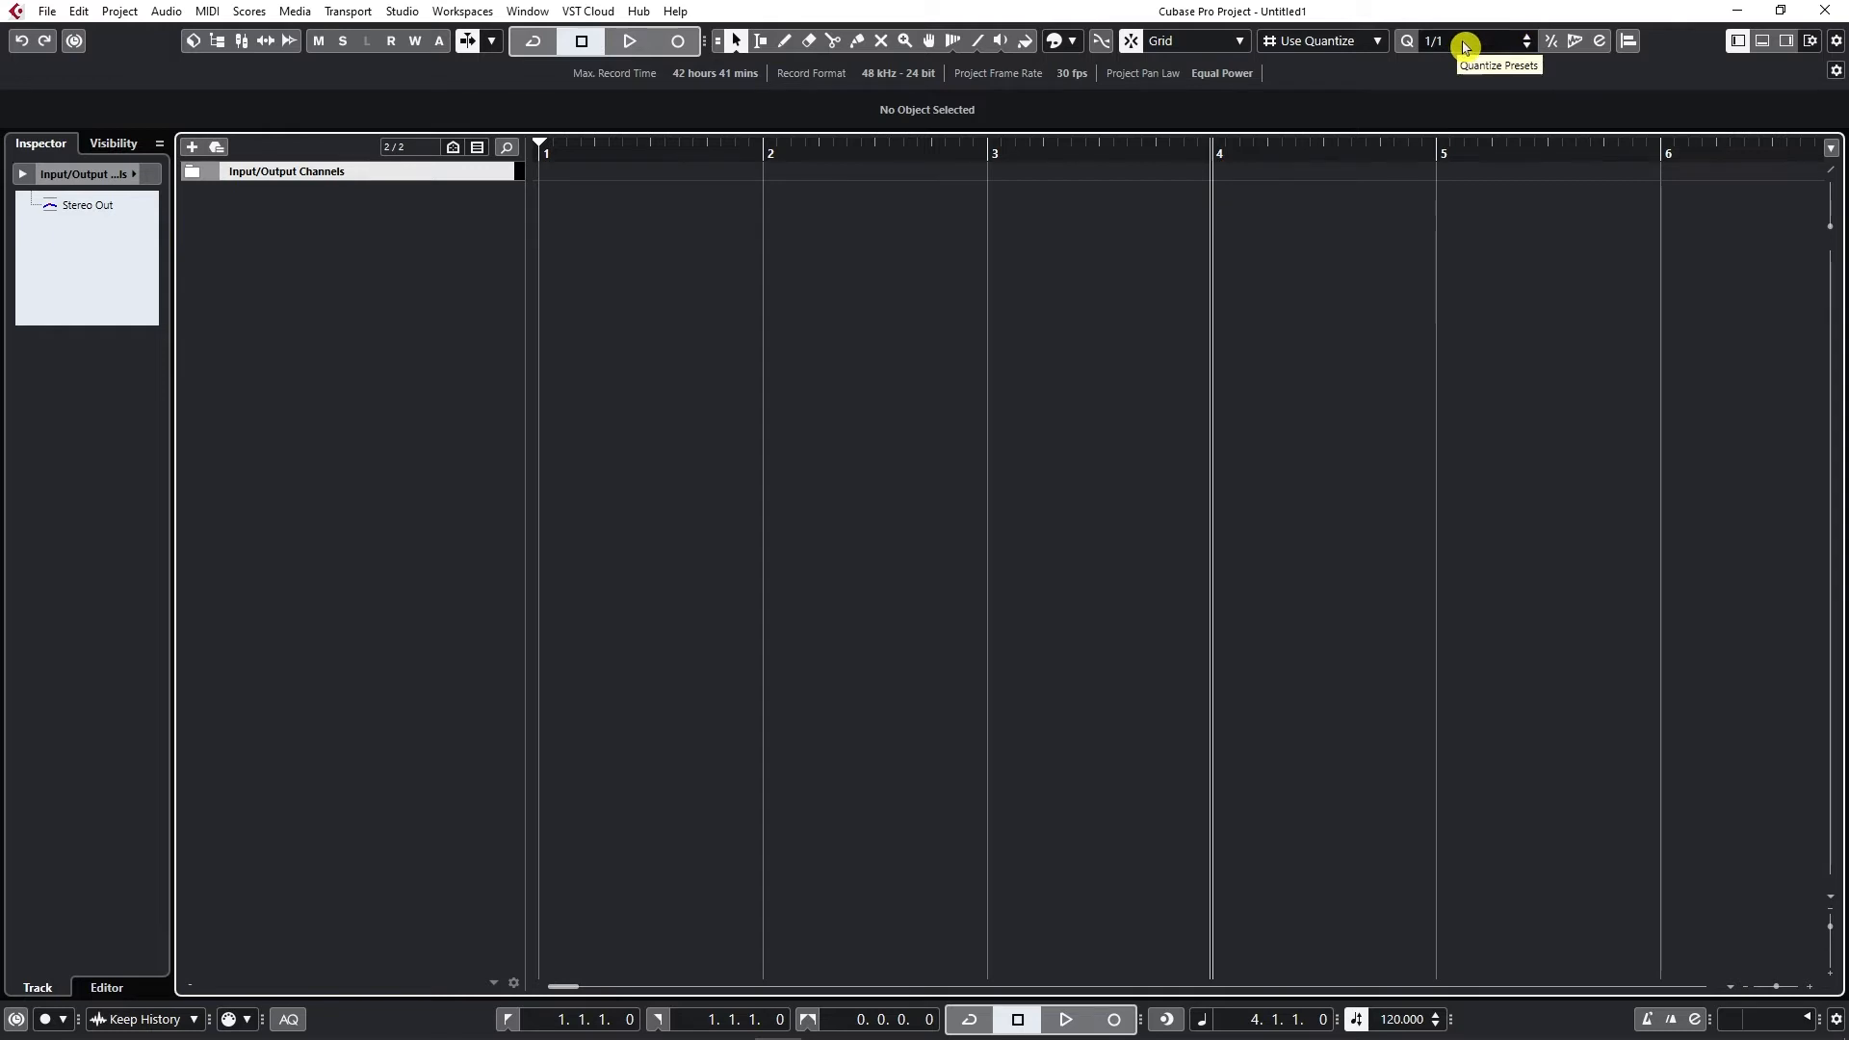
click(1458, 44)
click(1464, 136)
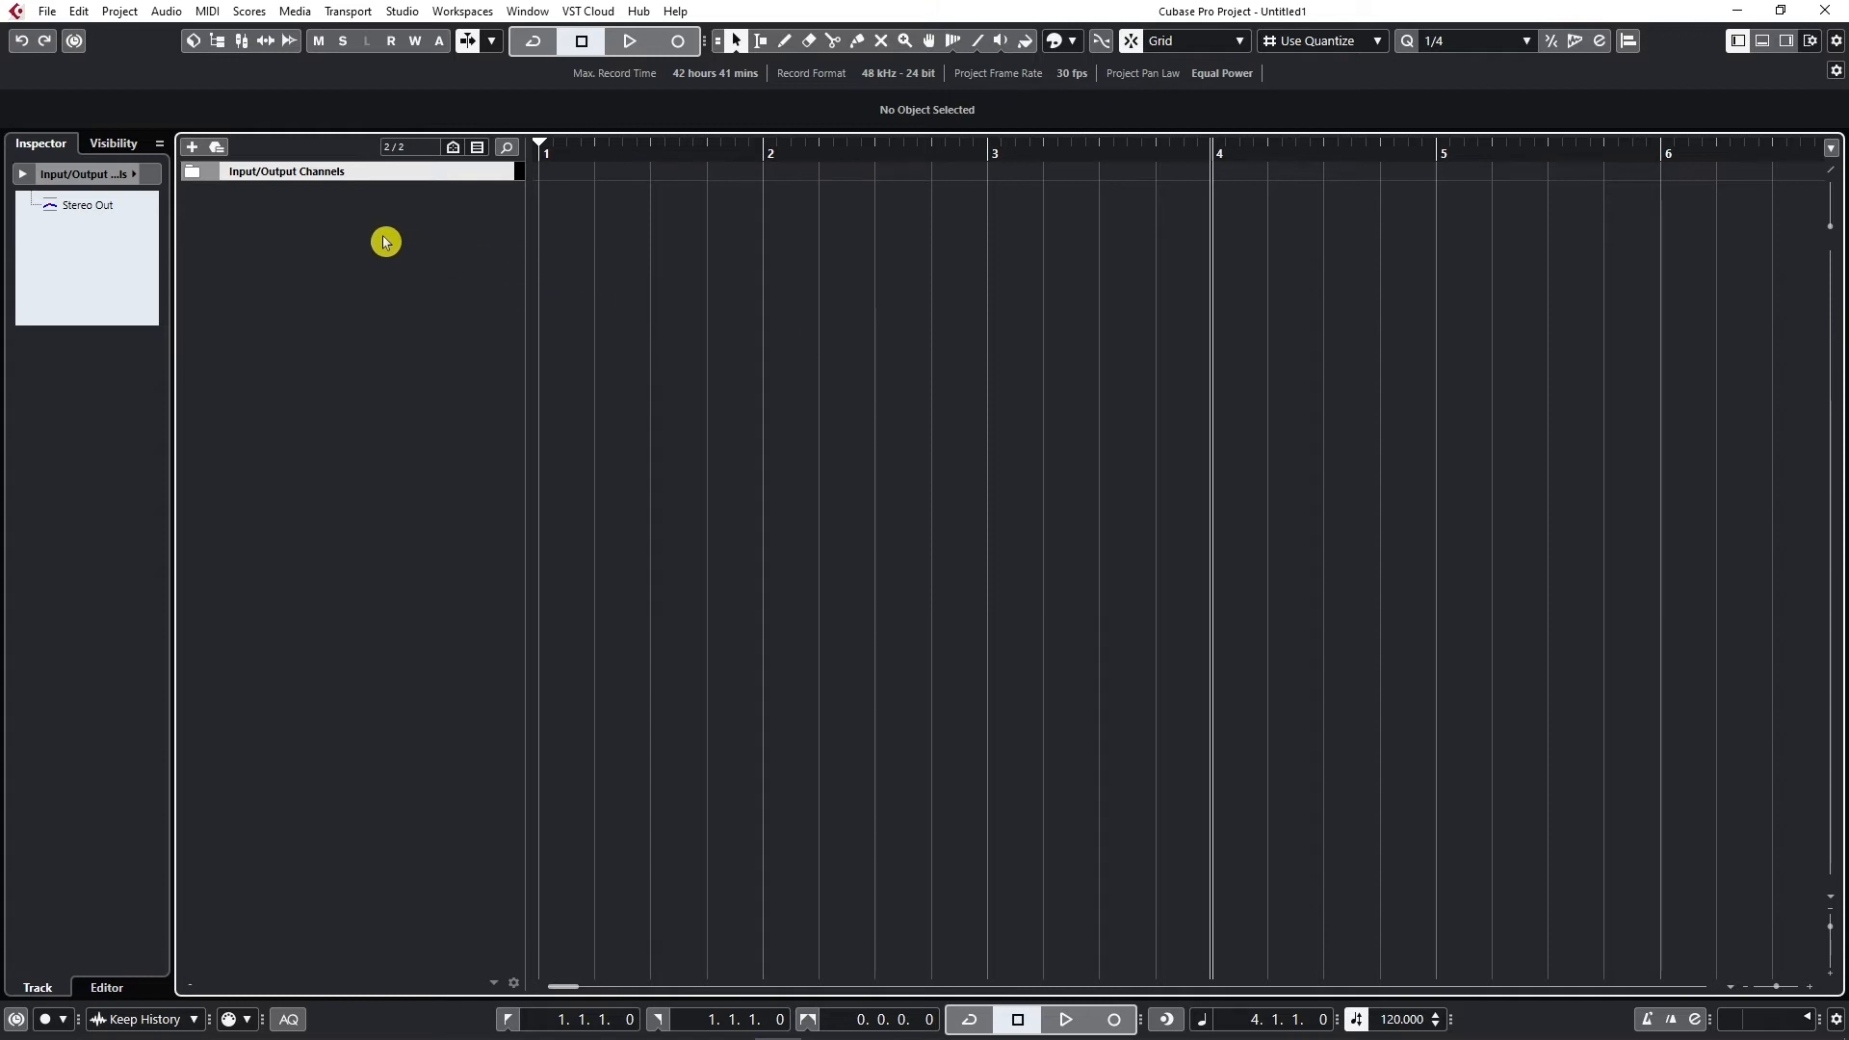
- Add one instrument track using HALion Sonic SE routed to Stereo Out
right_click(358, 232)
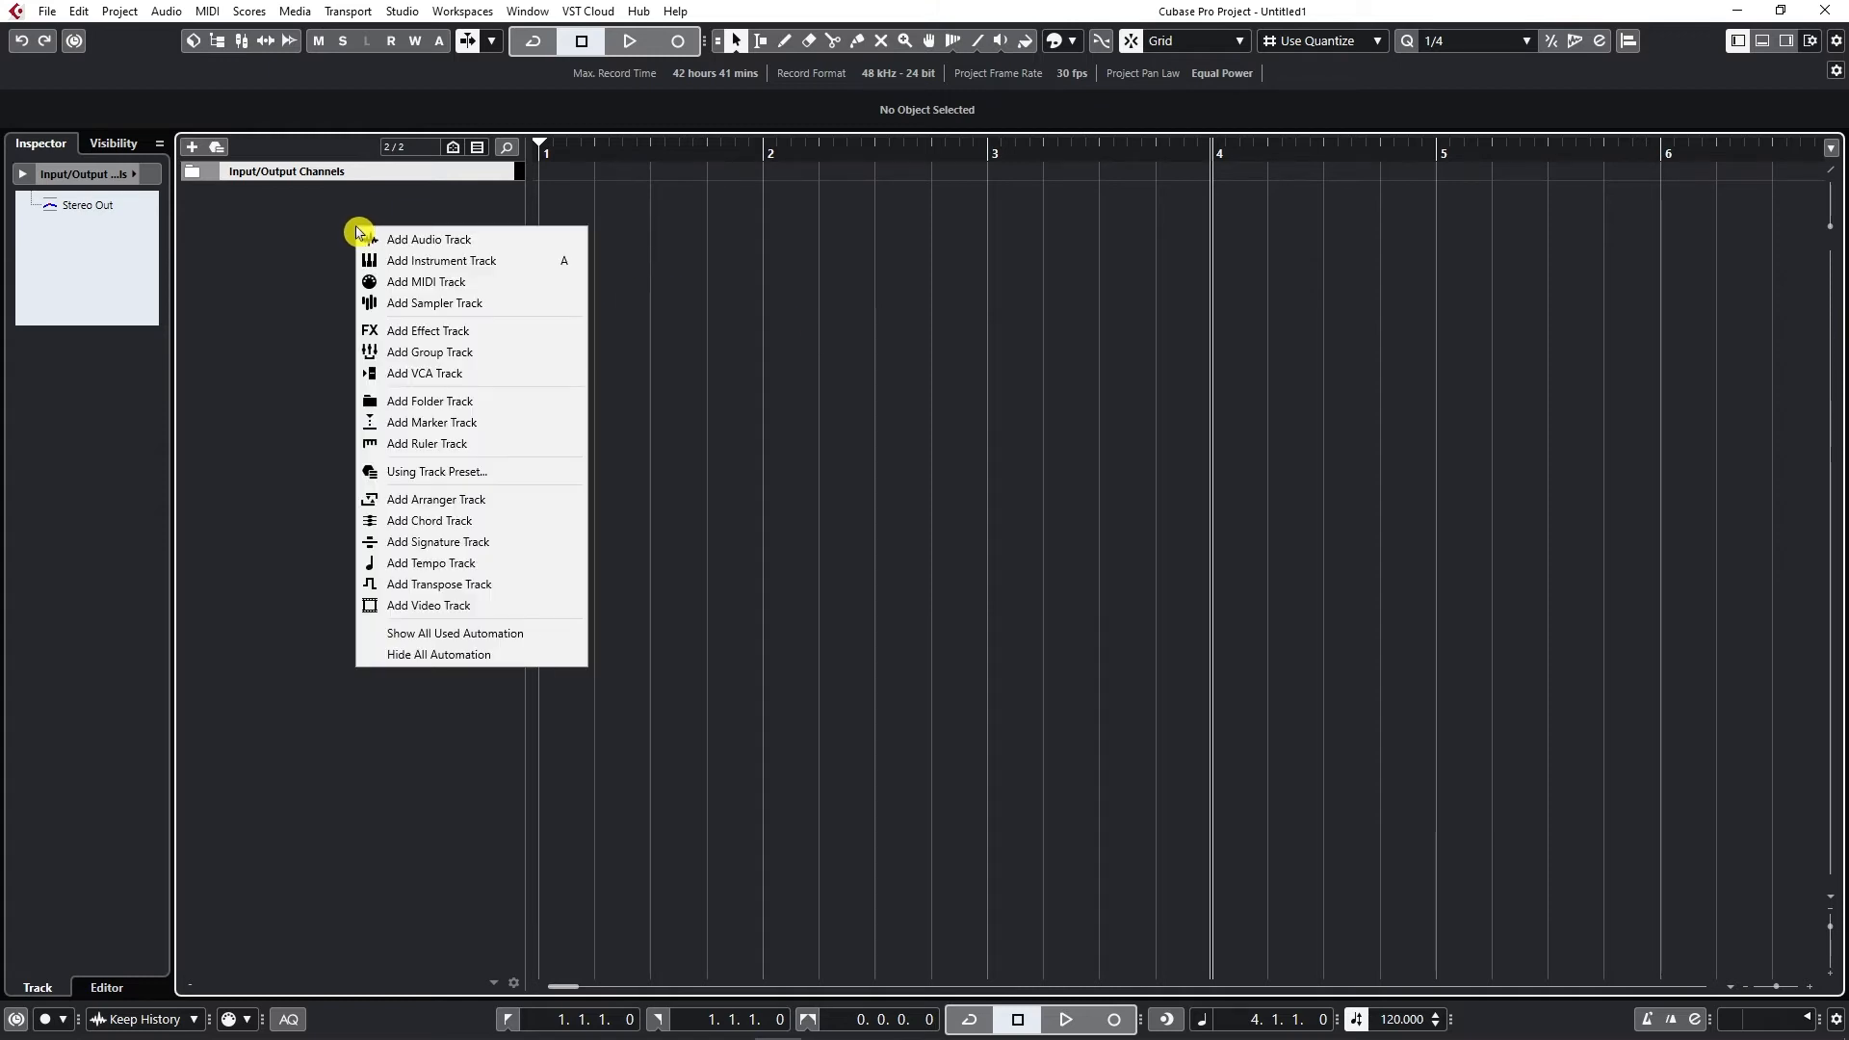
click(520, 260)
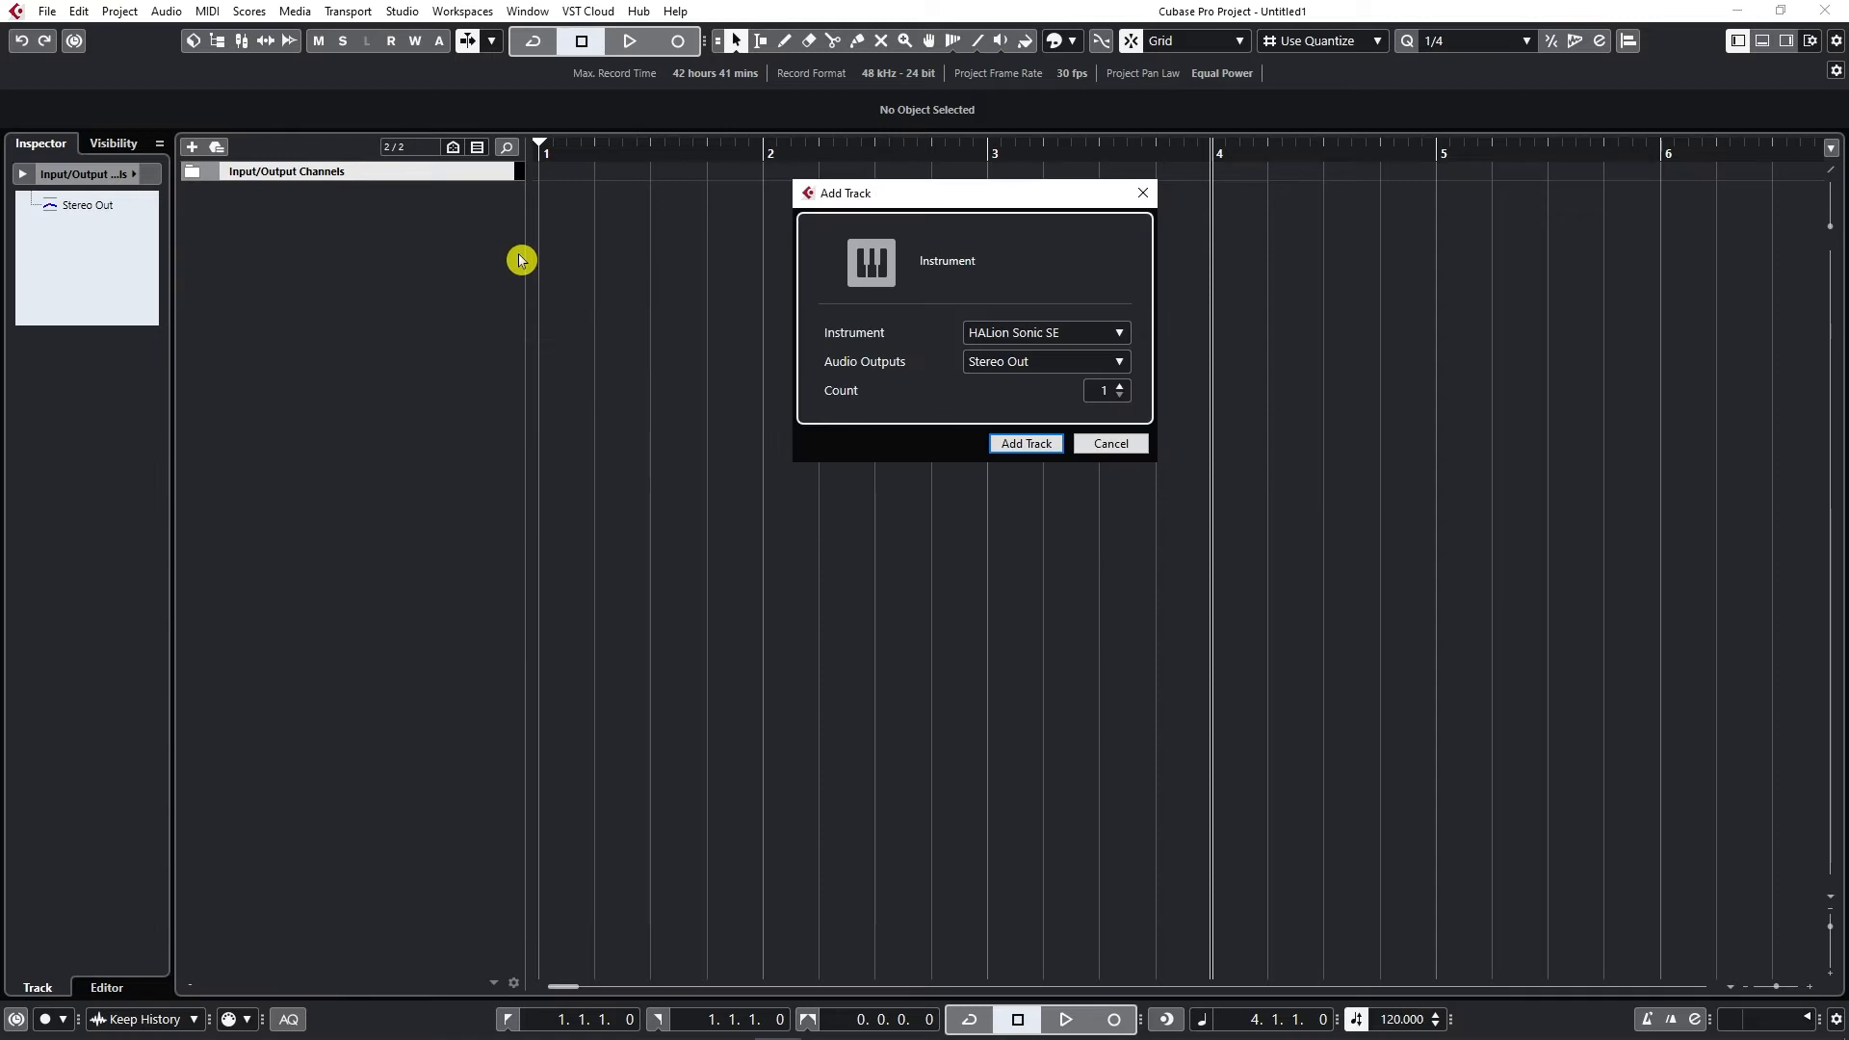
click(1063, 331)
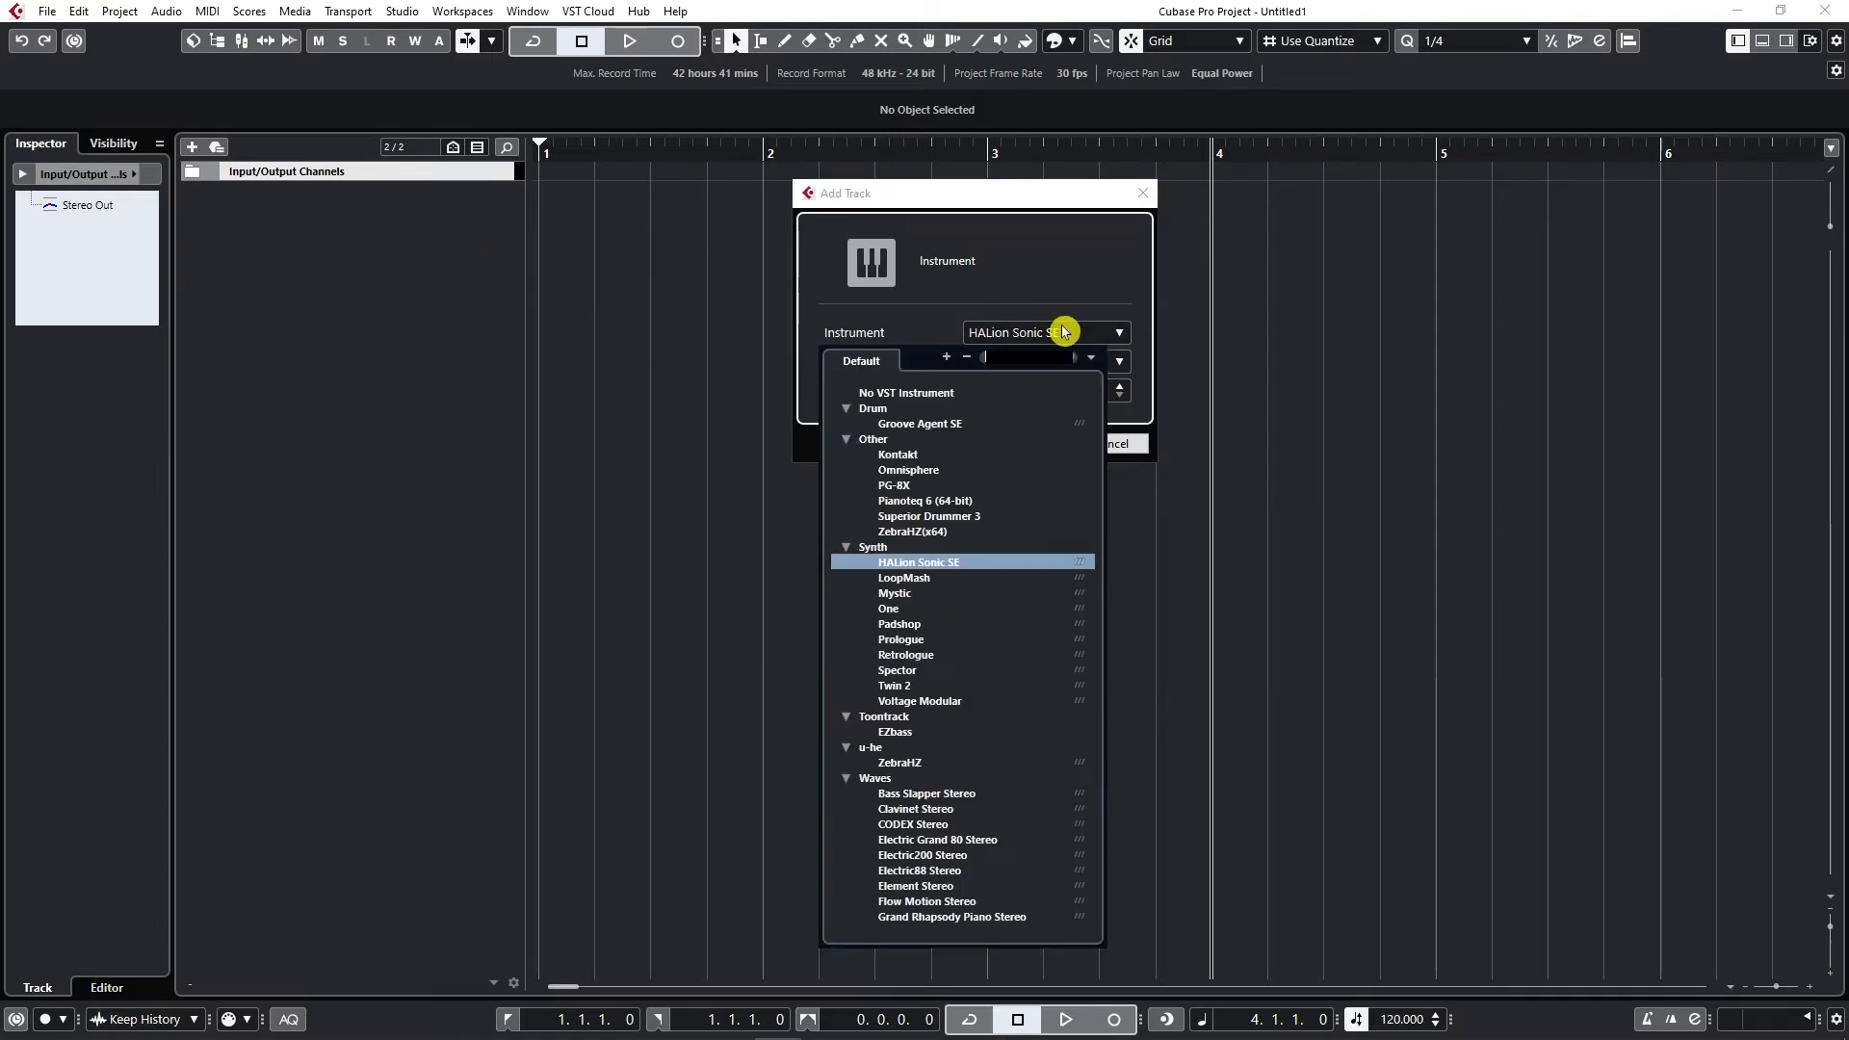
click(1063, 332)
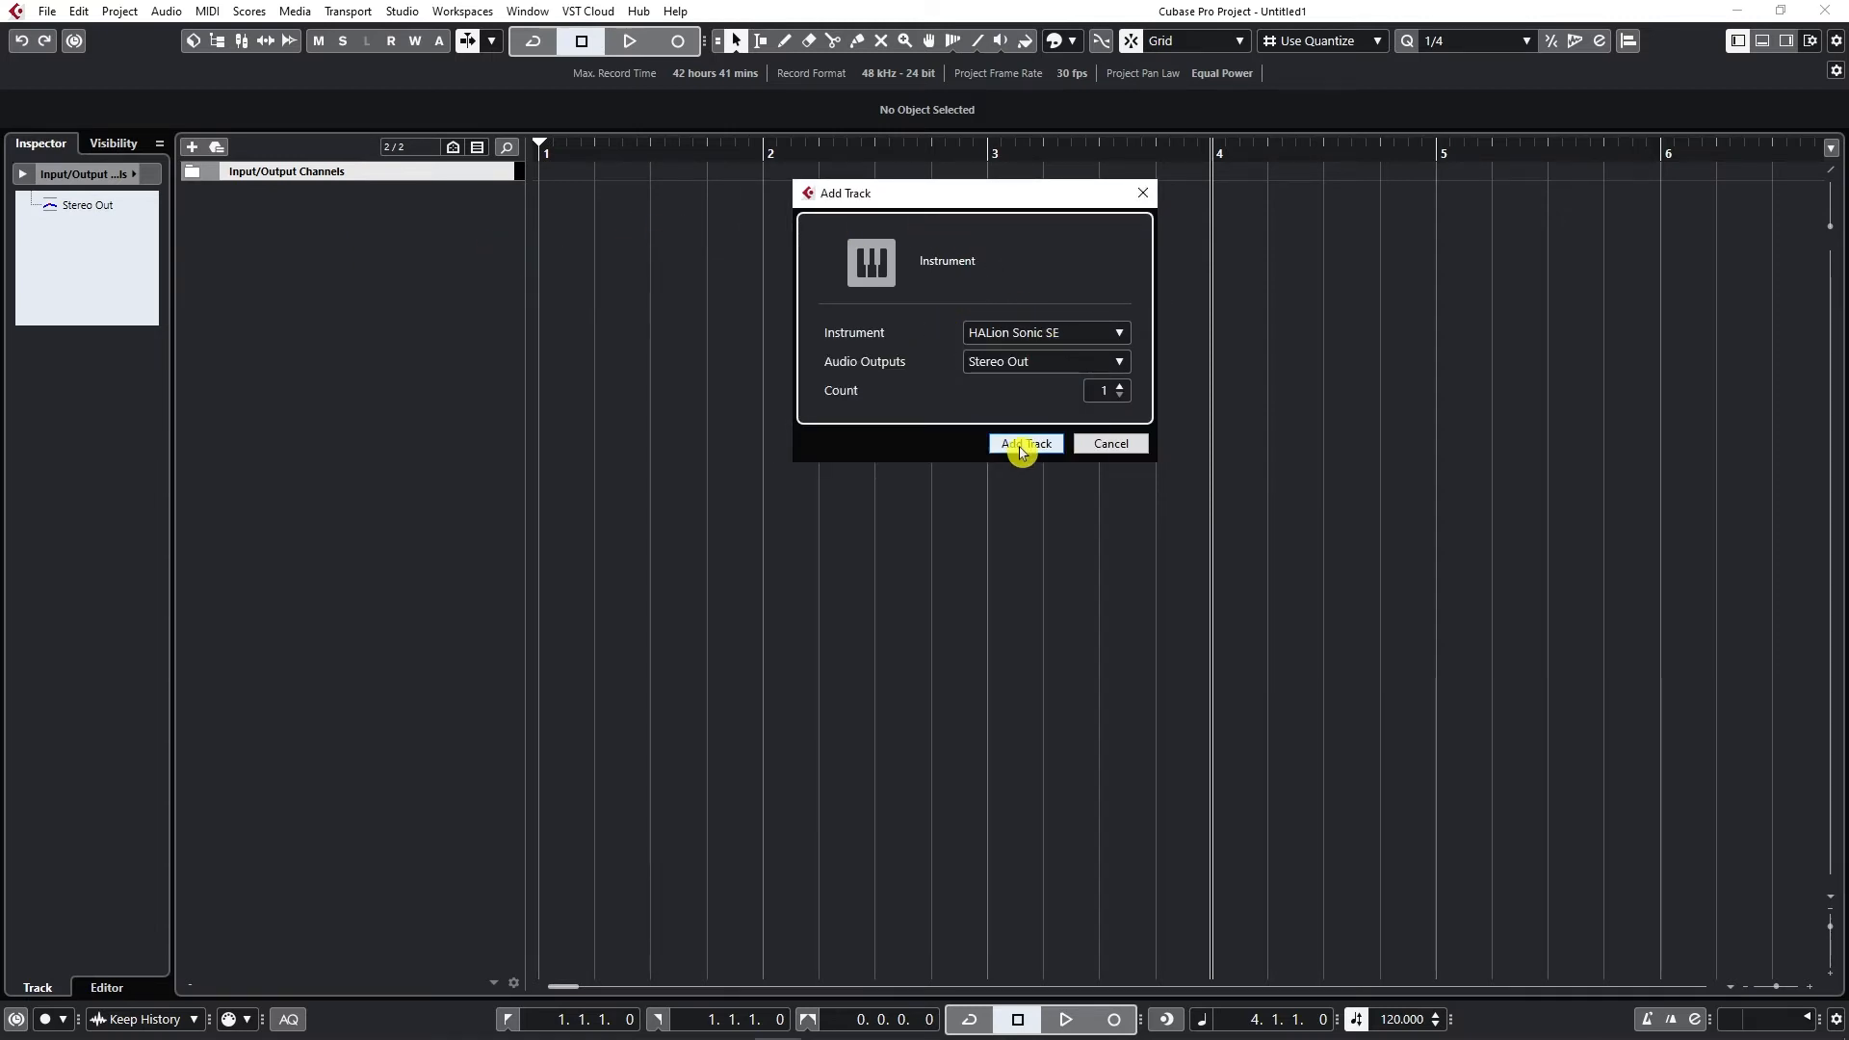
click(1021, 449)
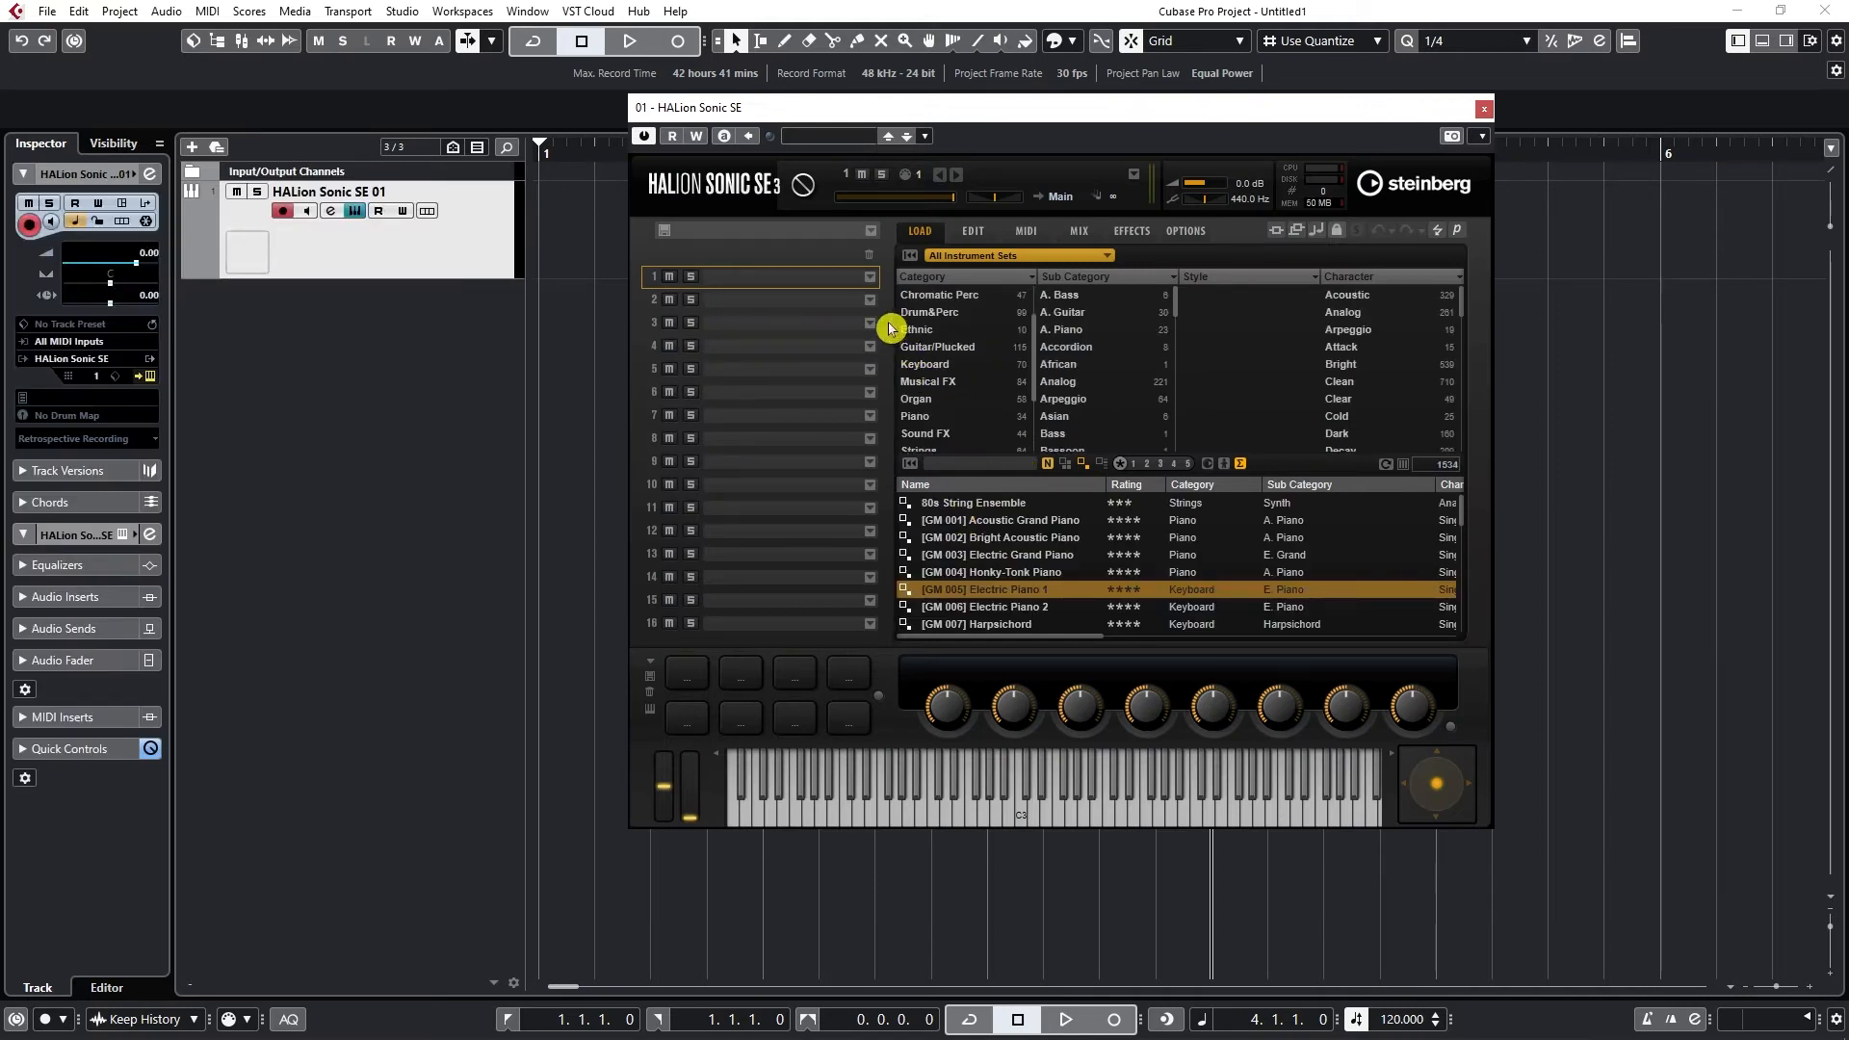
- Load the [GM 005] Electric Piano 1 sound from the Keyboard category, E. Piano subcategory, and close the instrument window
click(922, 368)
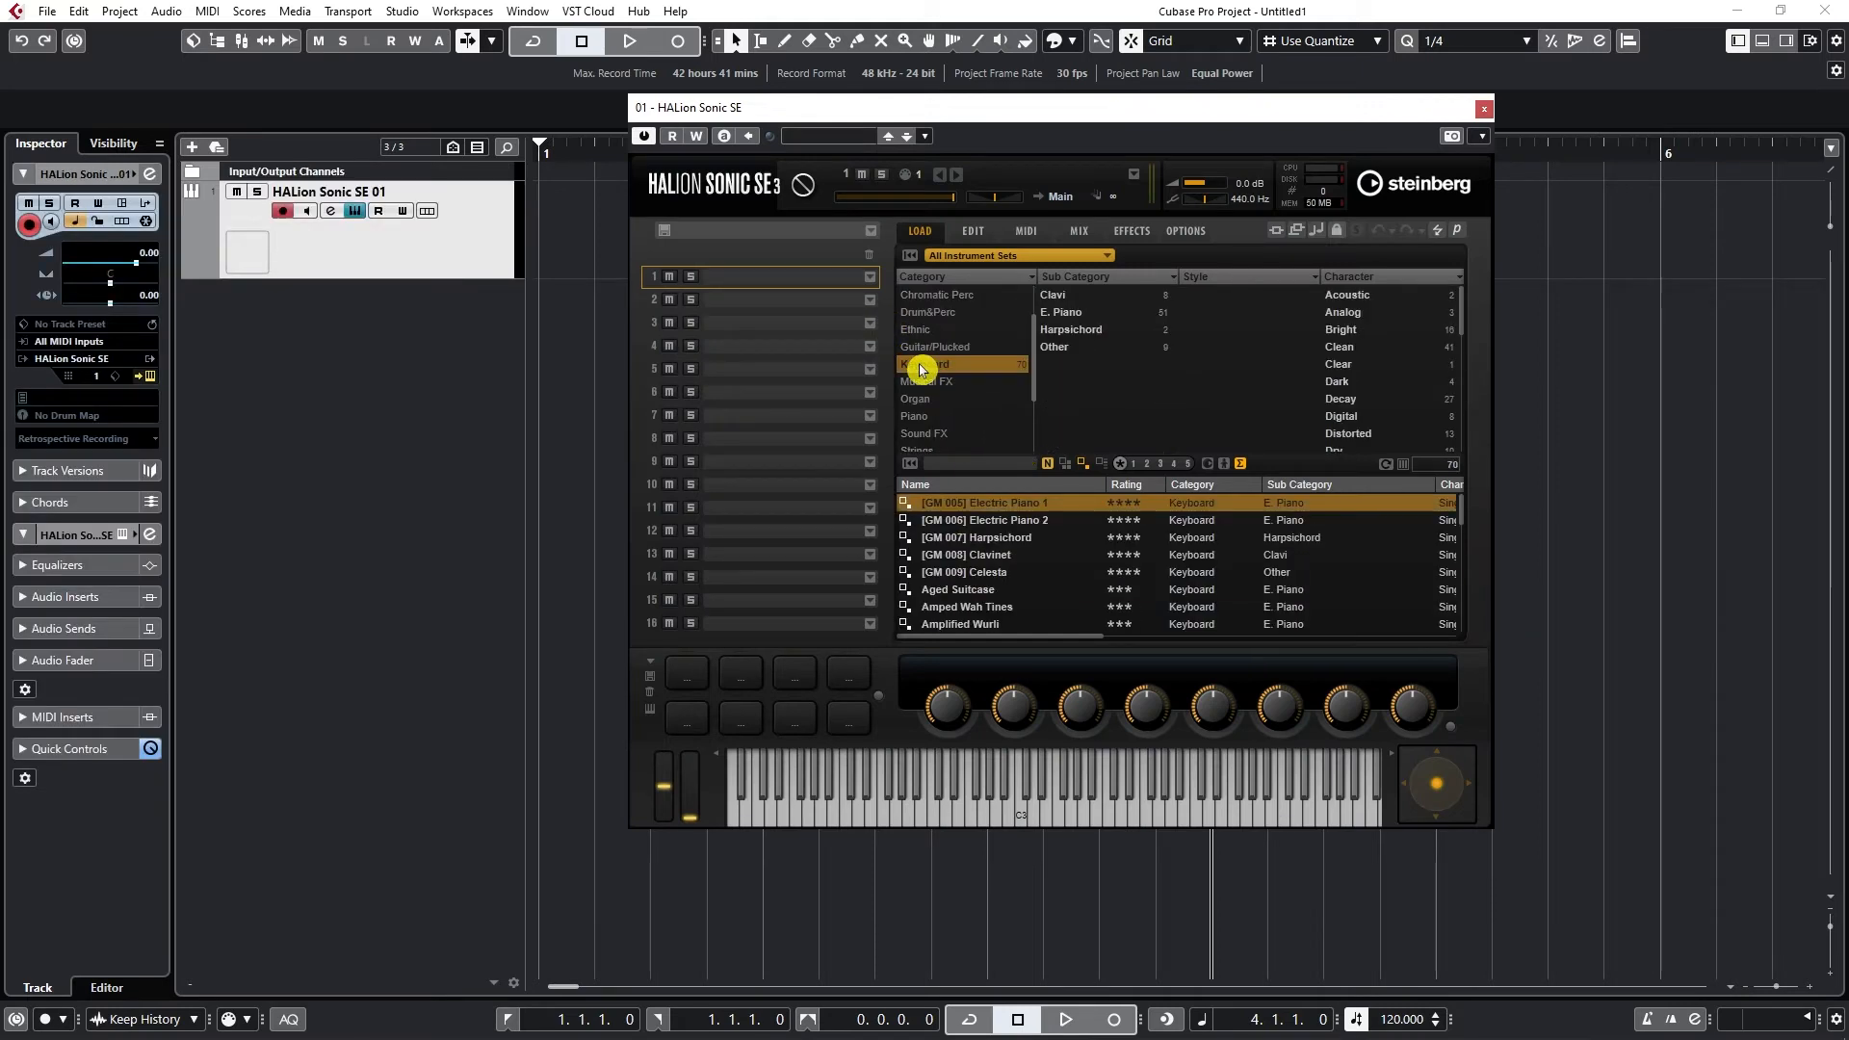
click(1086, 313)
click(993, 519)
click(994, 505)
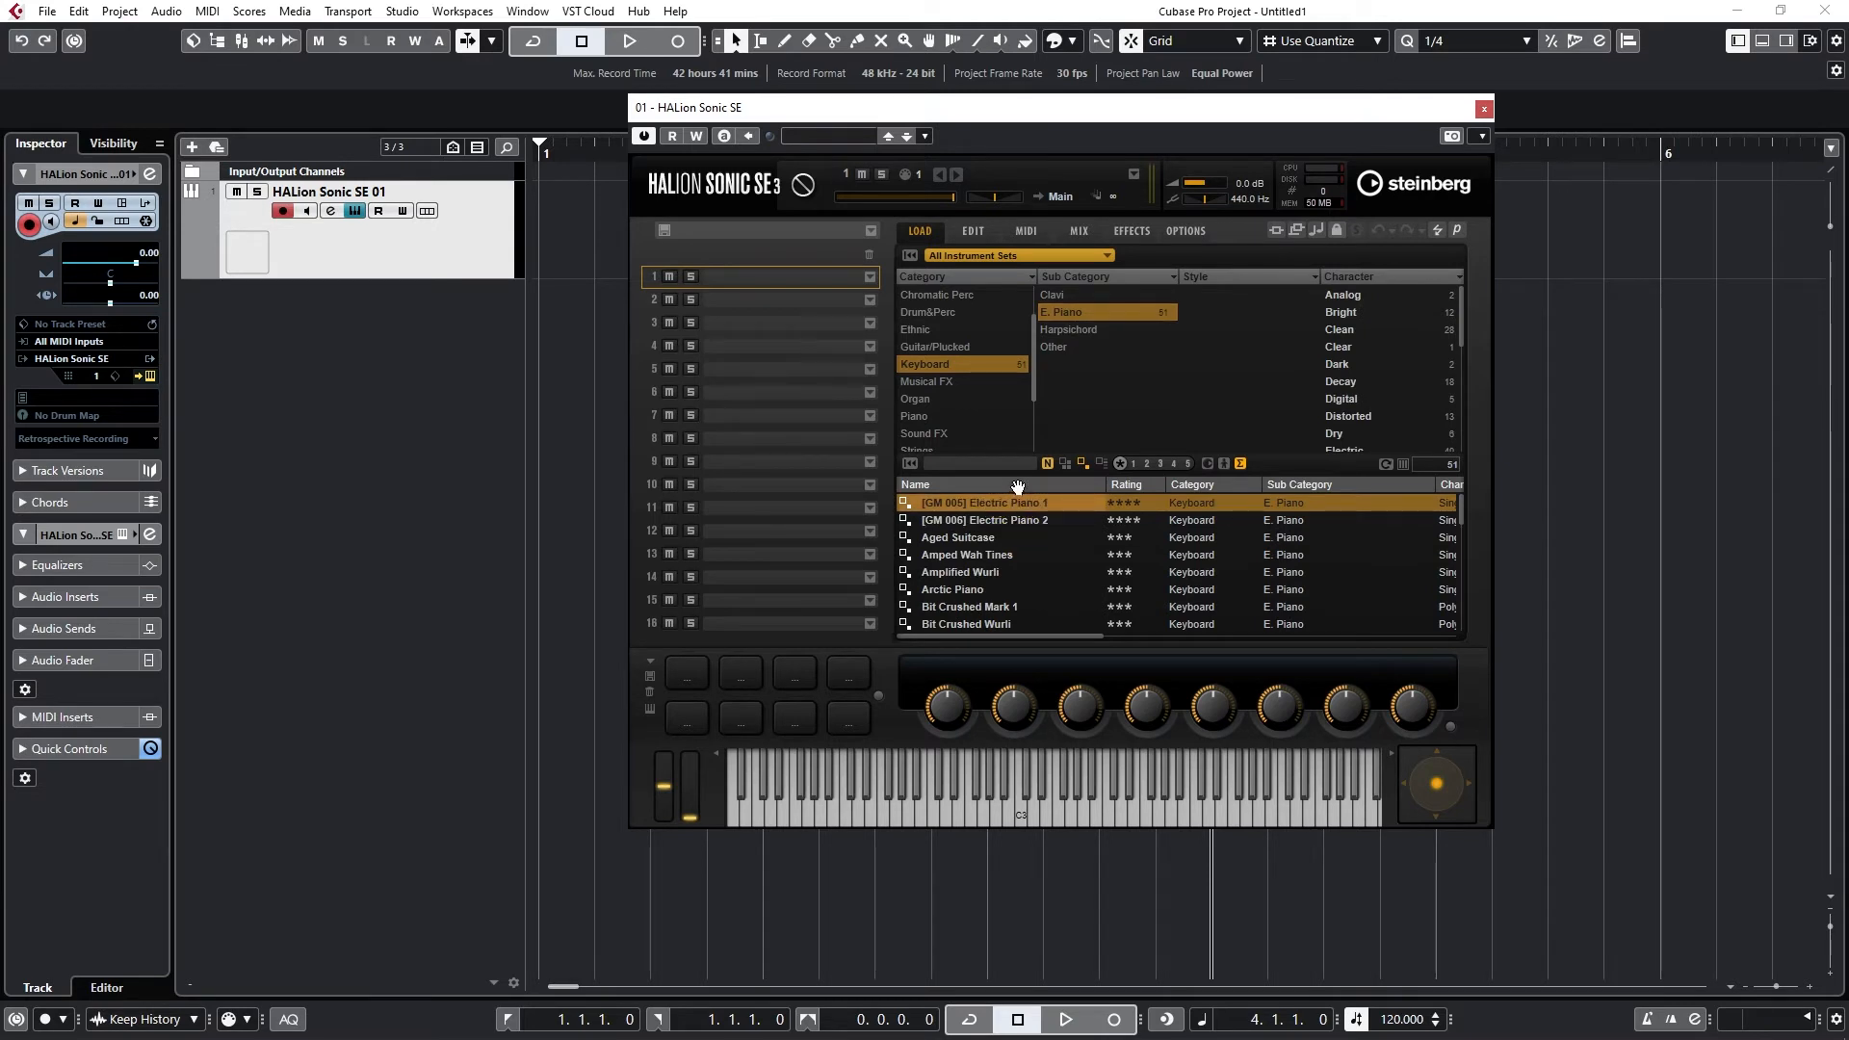
double_click(1033, 504)
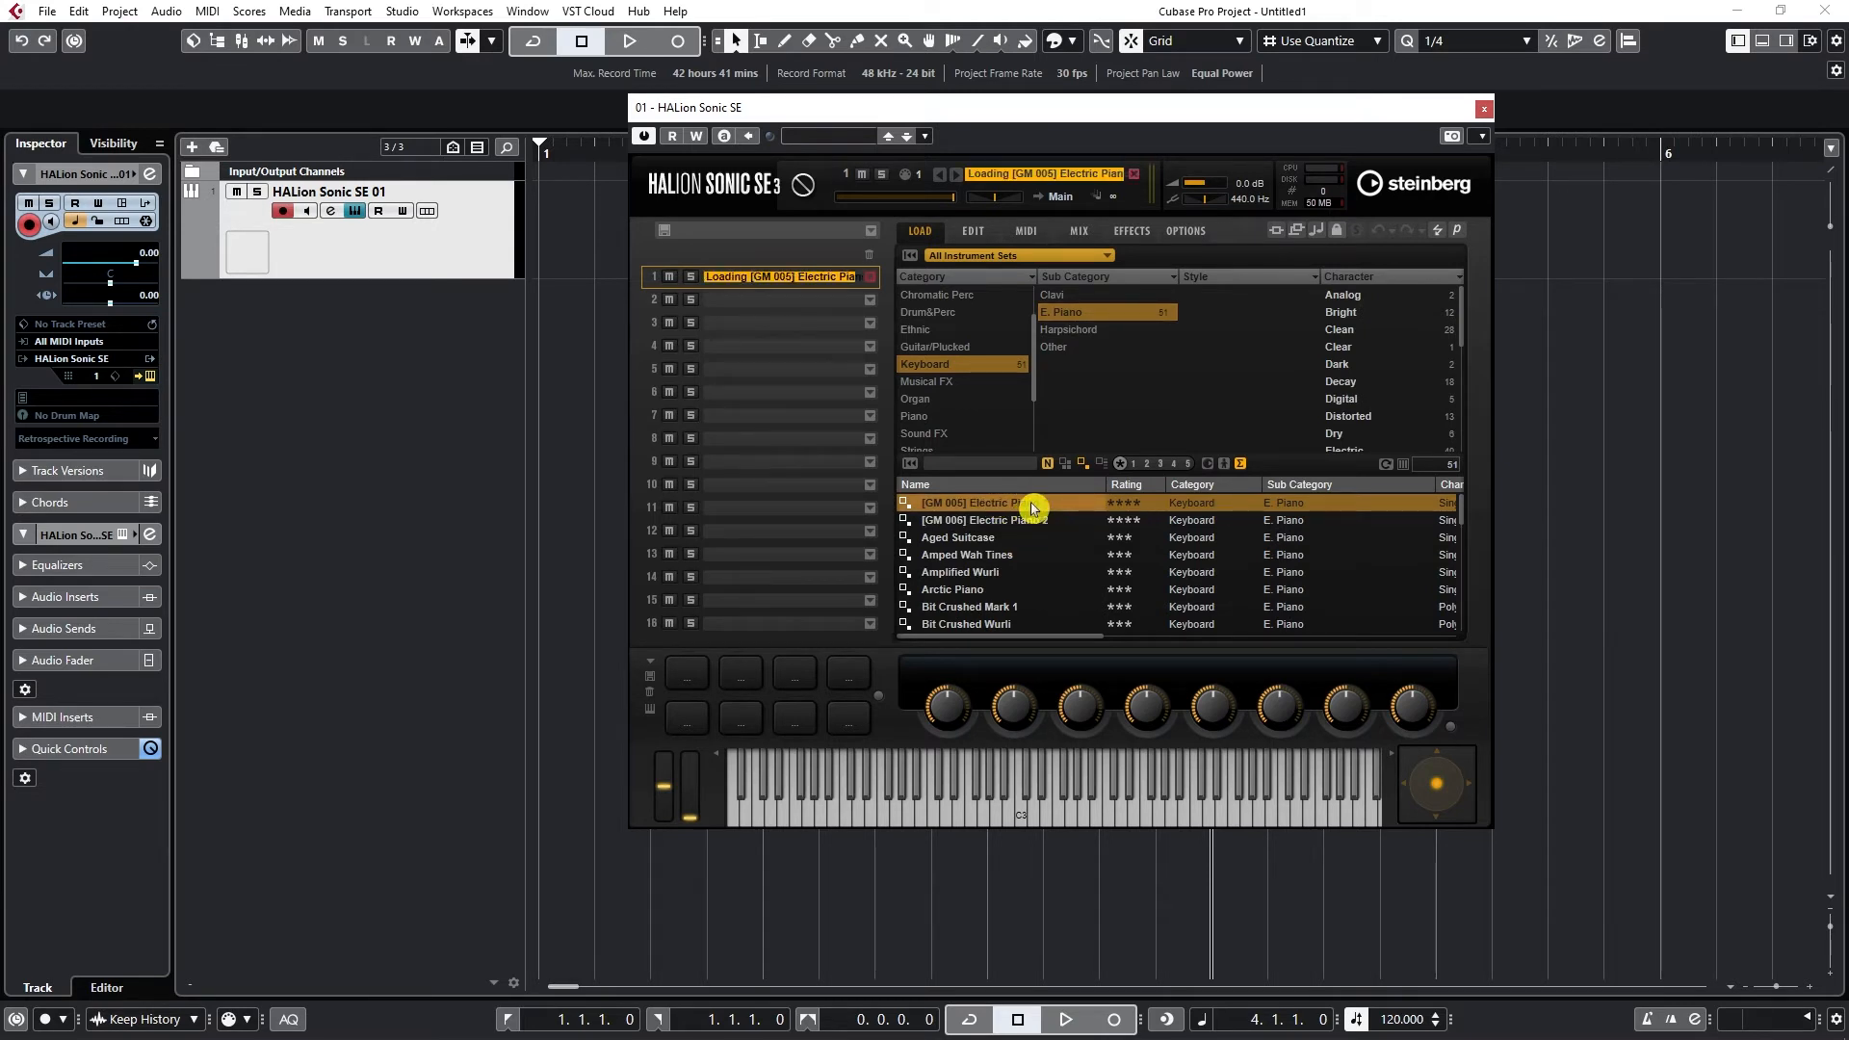
click(1484, 114)
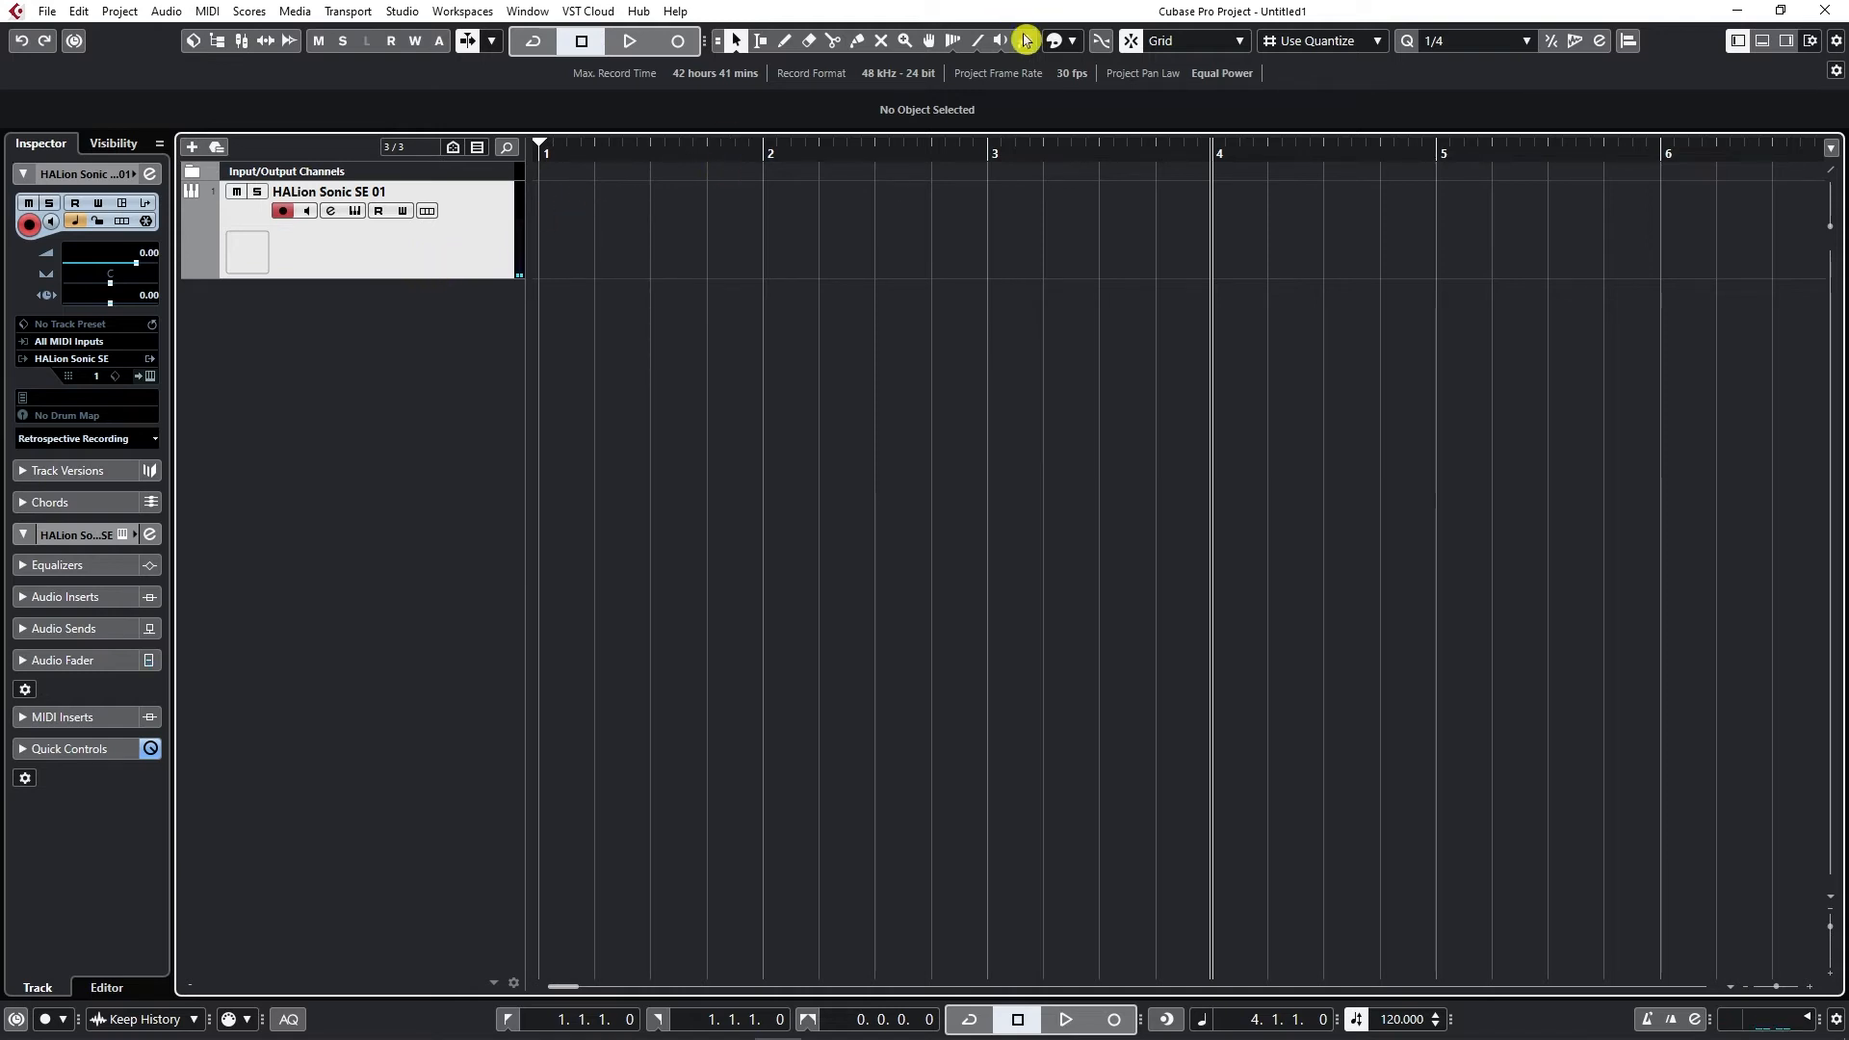
- Try a short recording on the HALion Sonic SE track from bar 2, and return the cursor to bar 2
click(765, 156)
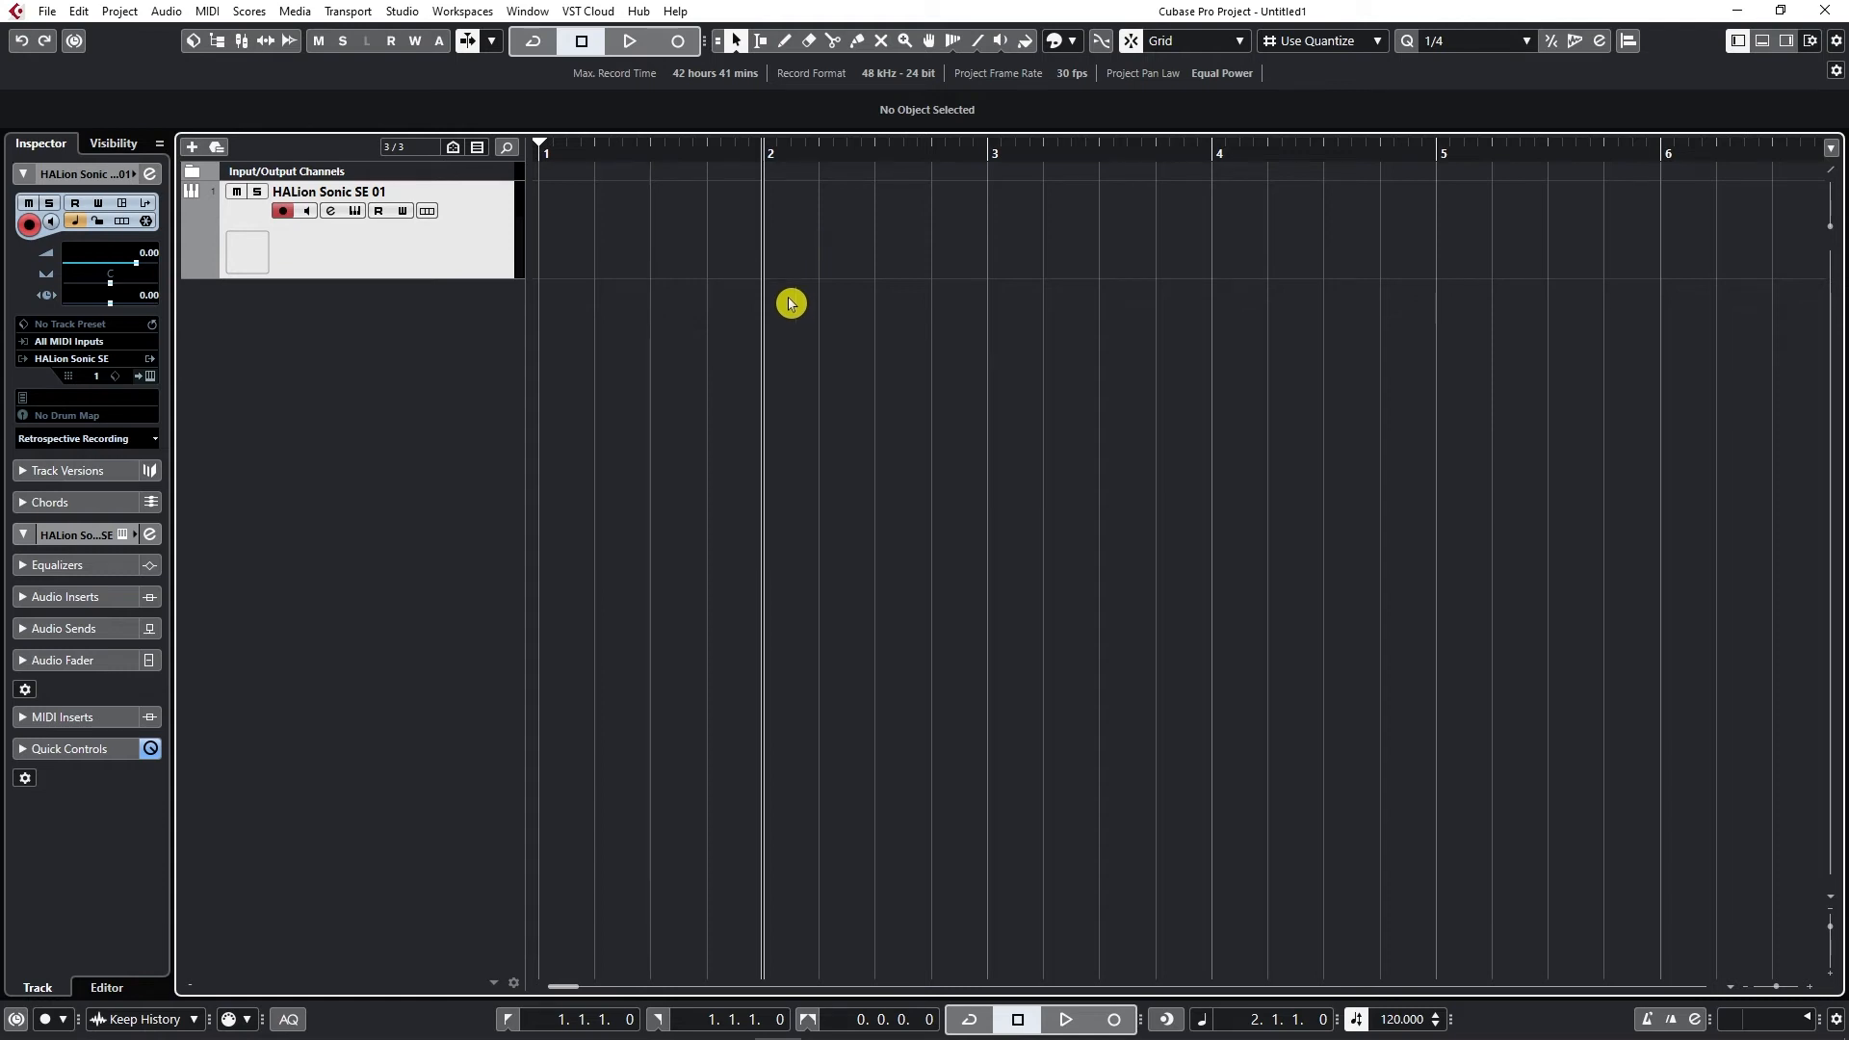
click(758, 154)
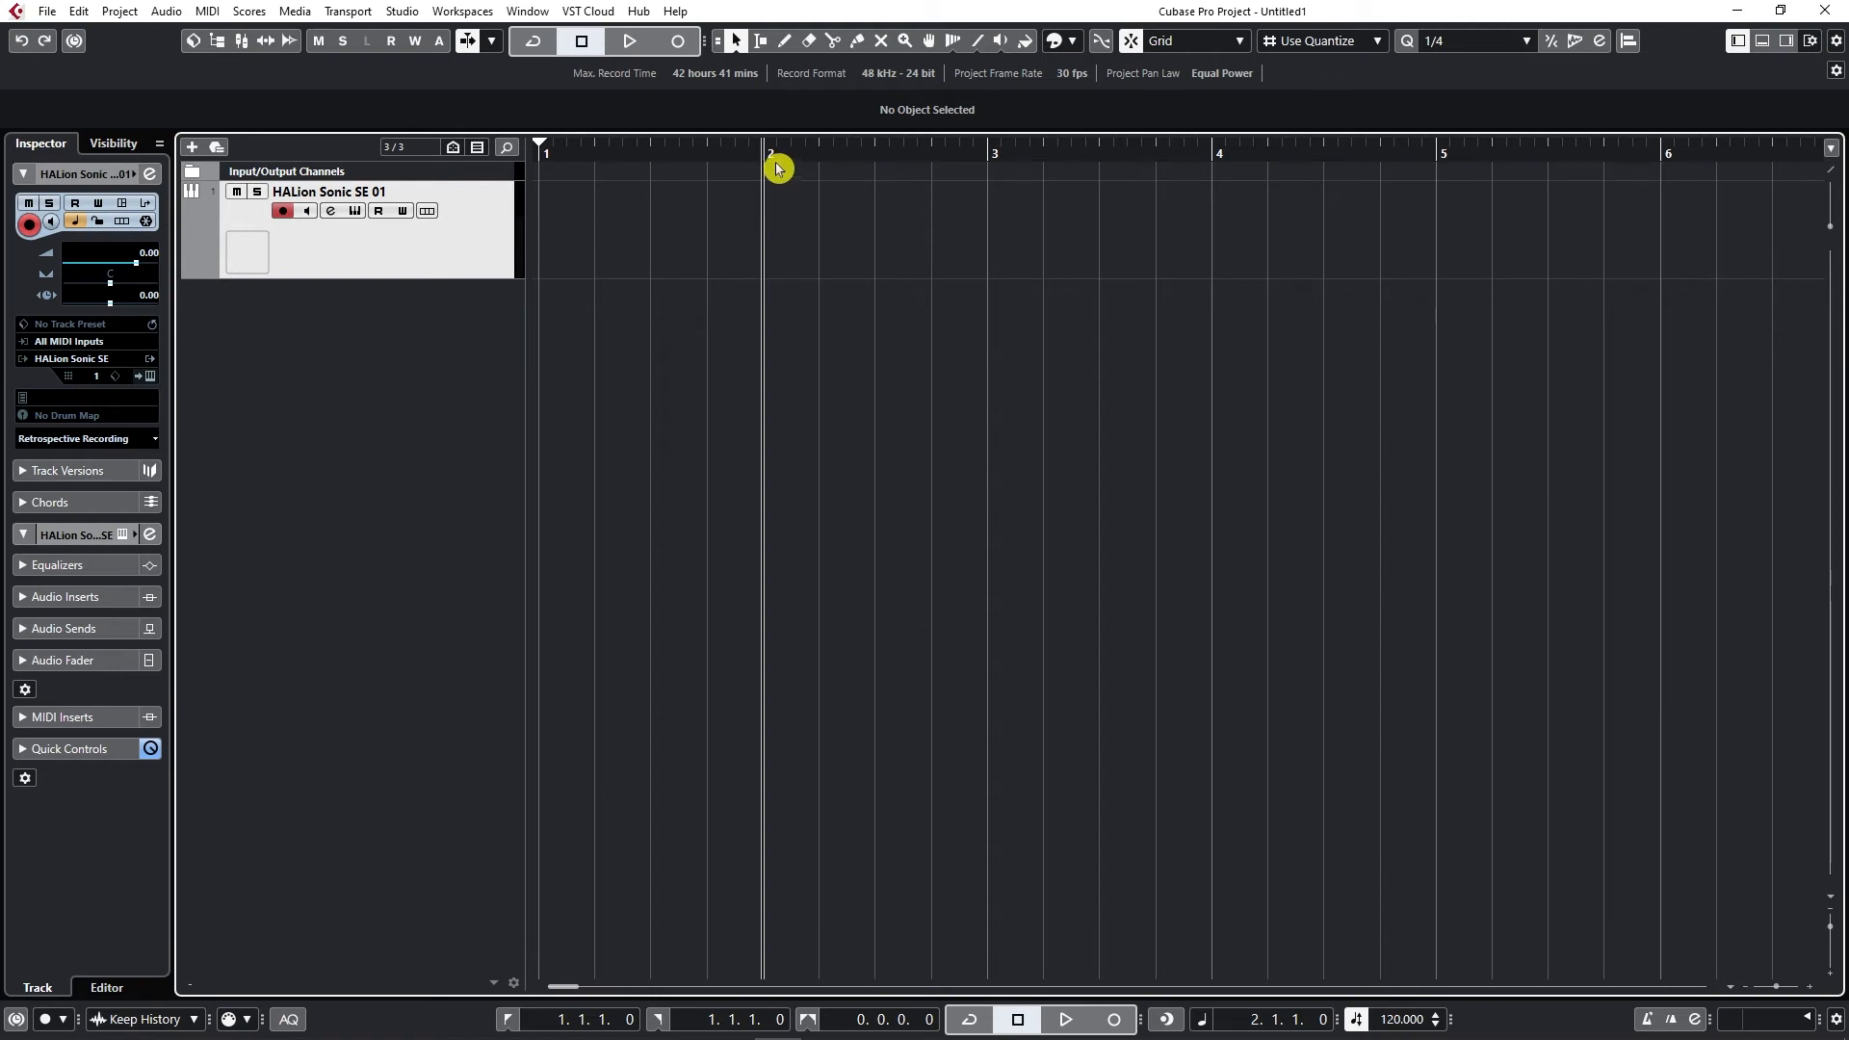
click(678, 40)
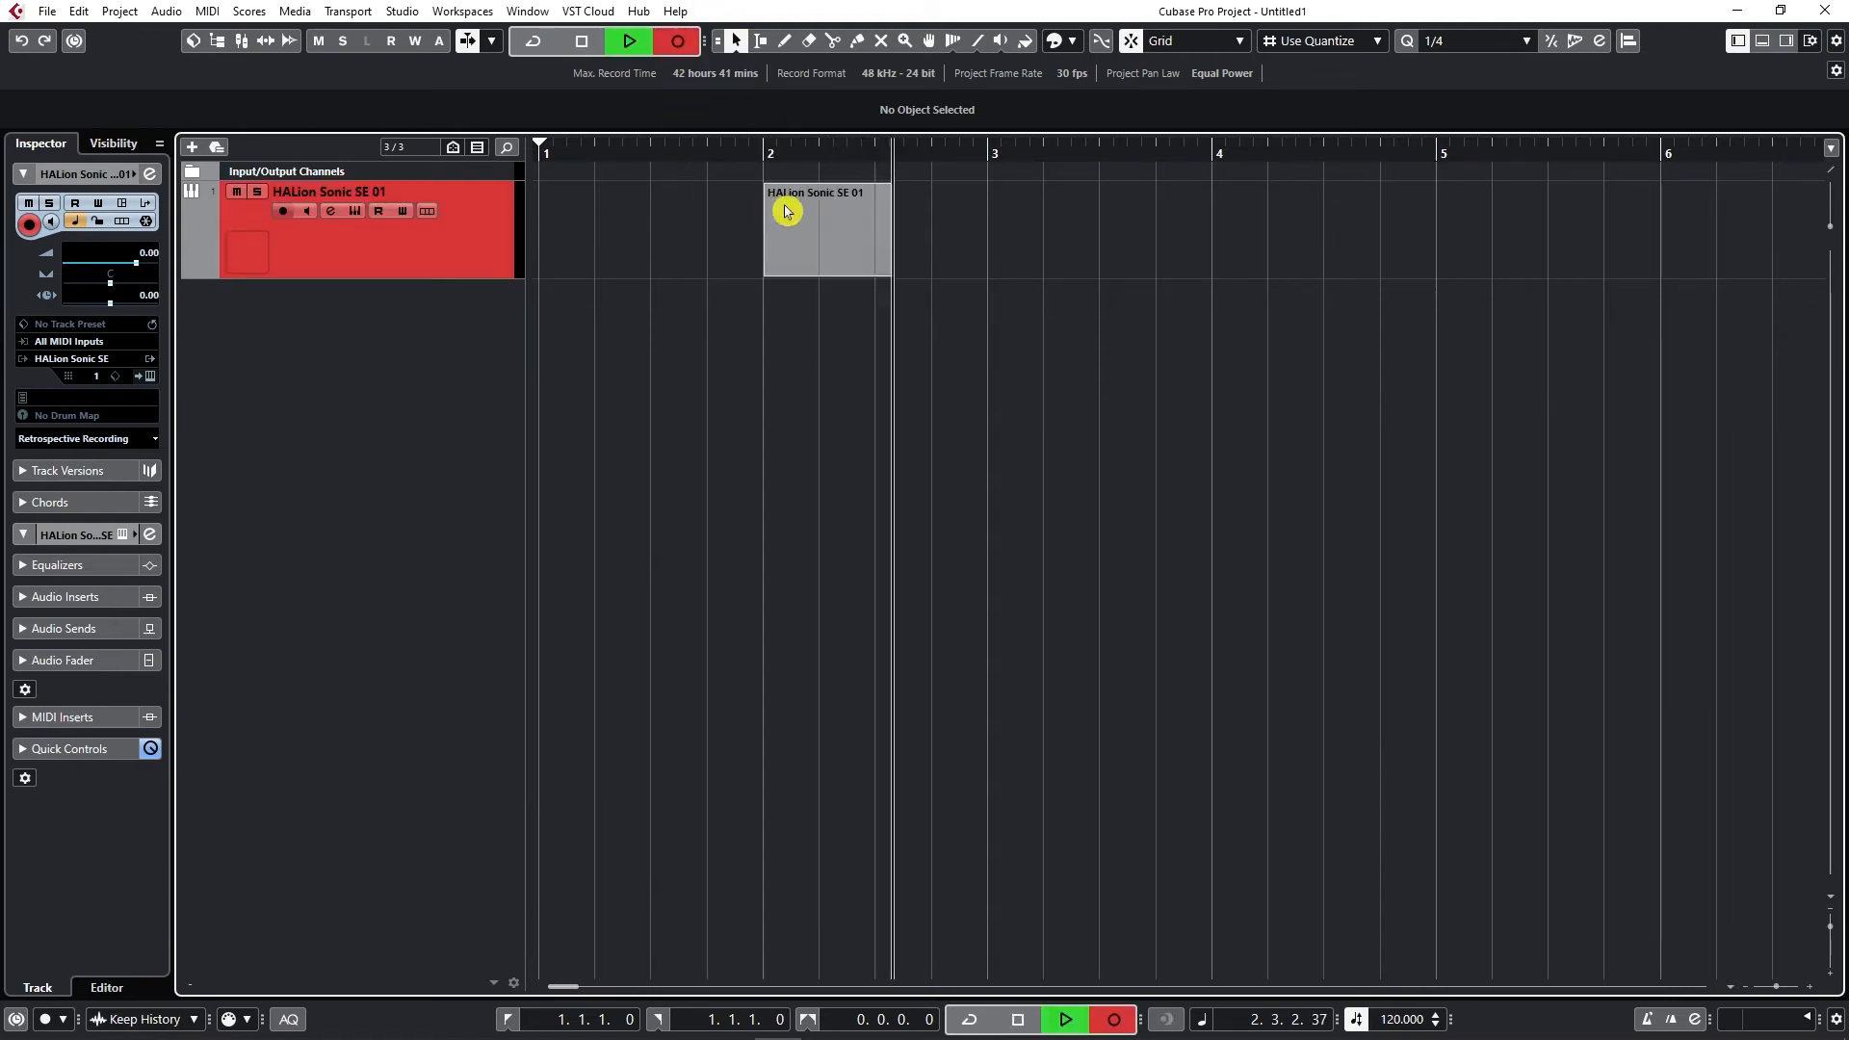
key(space)
click(771, 170)
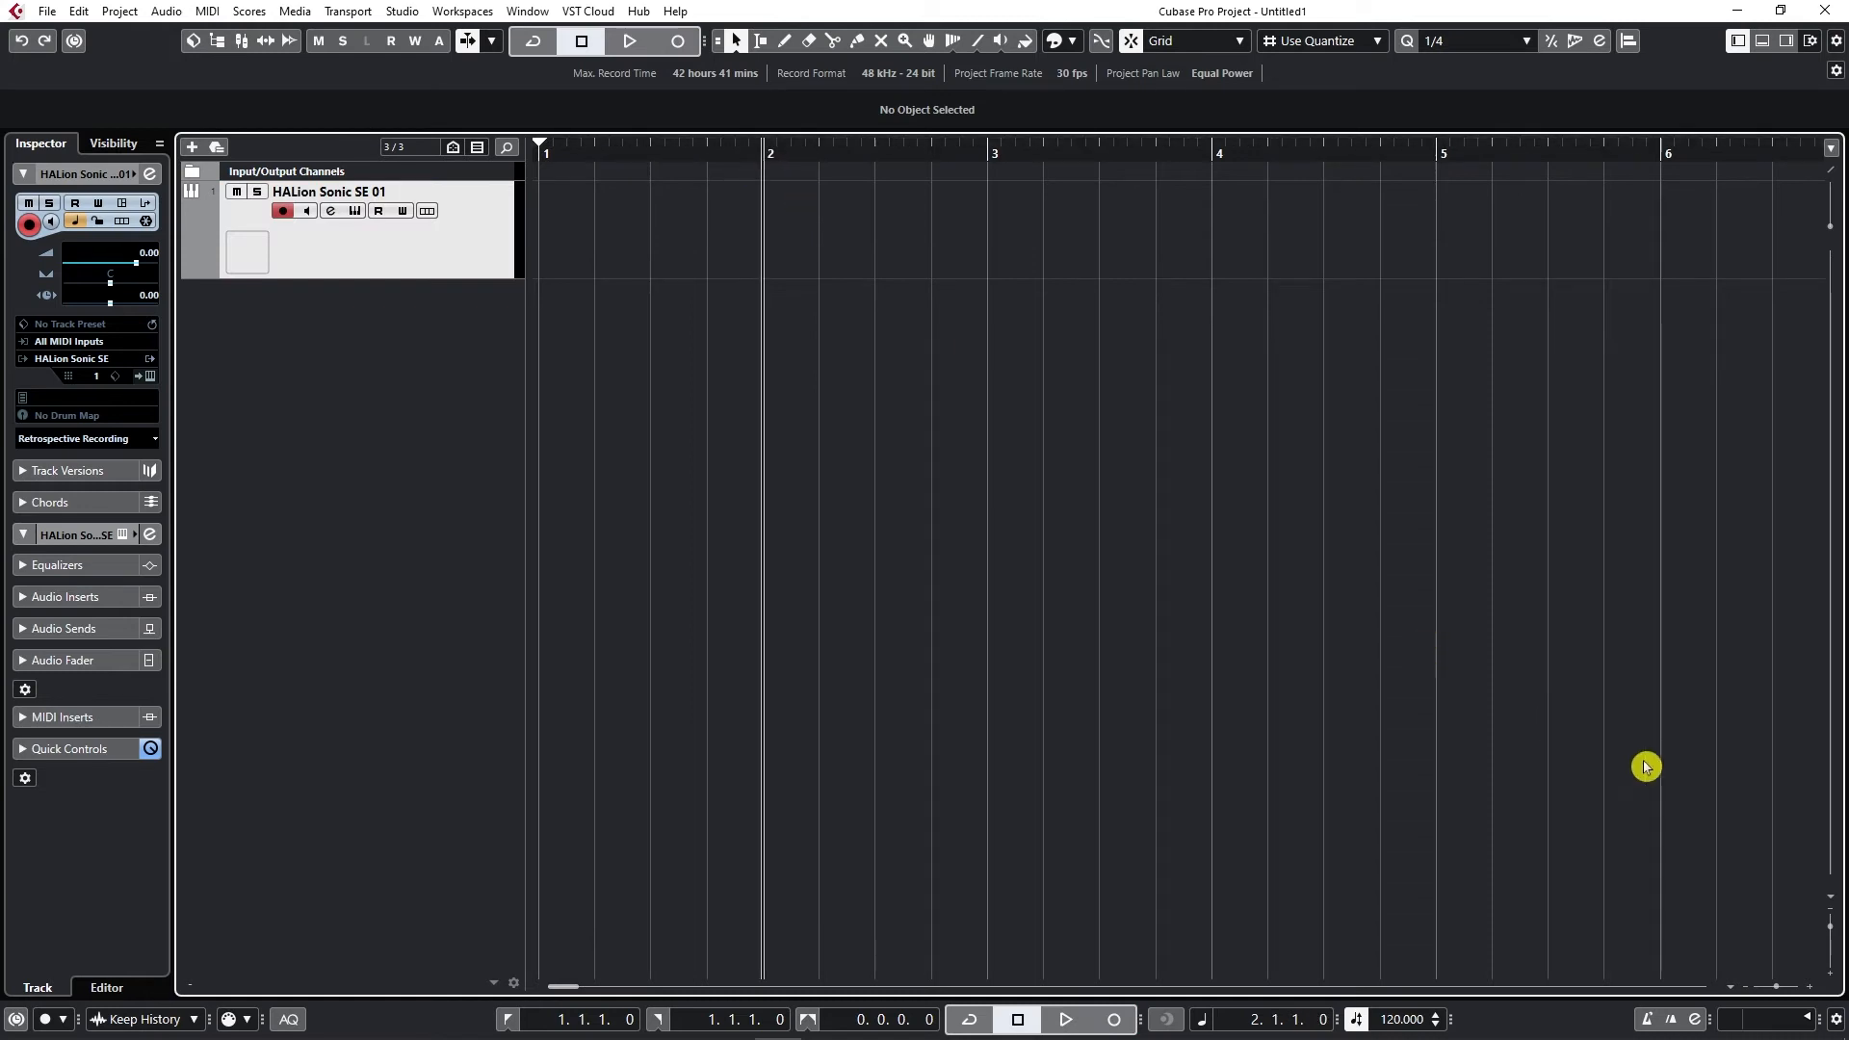
- Turn on the metronome click and the count-in for recording
click(1643, 1024)
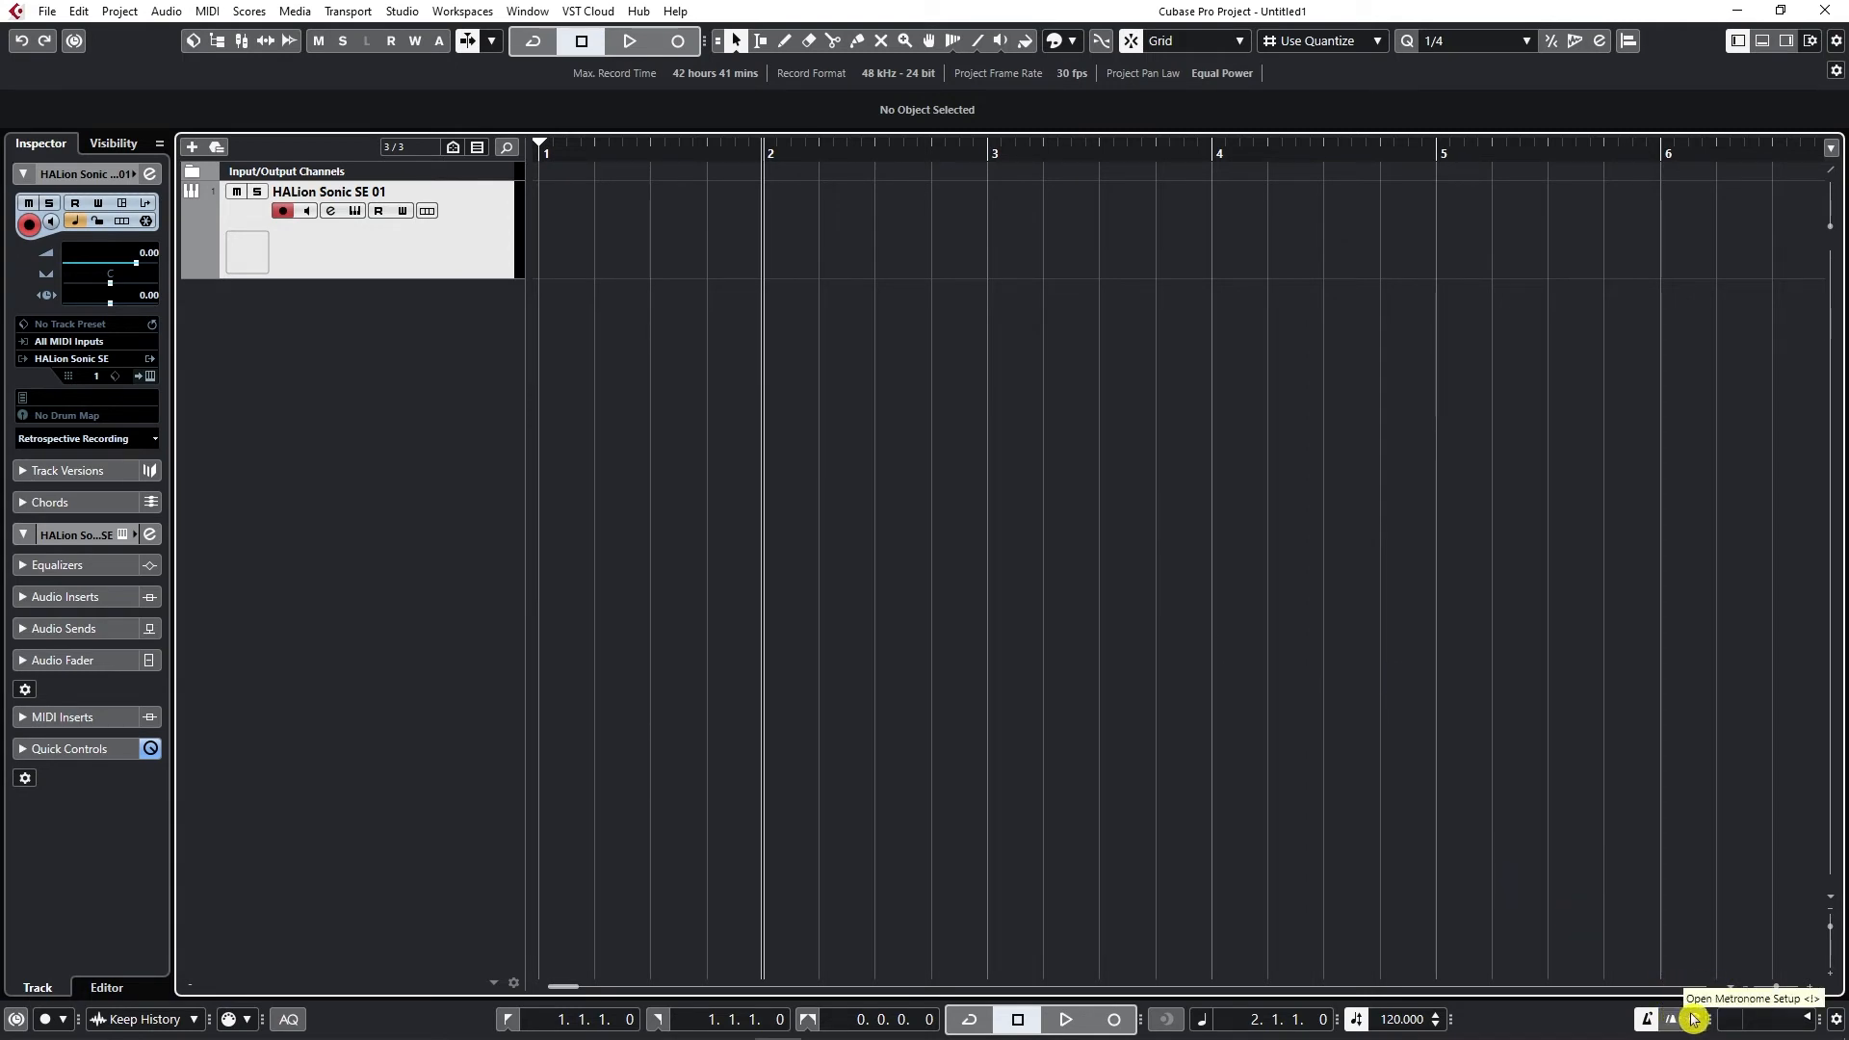
drag(1710, 1018, 1705, 1022)
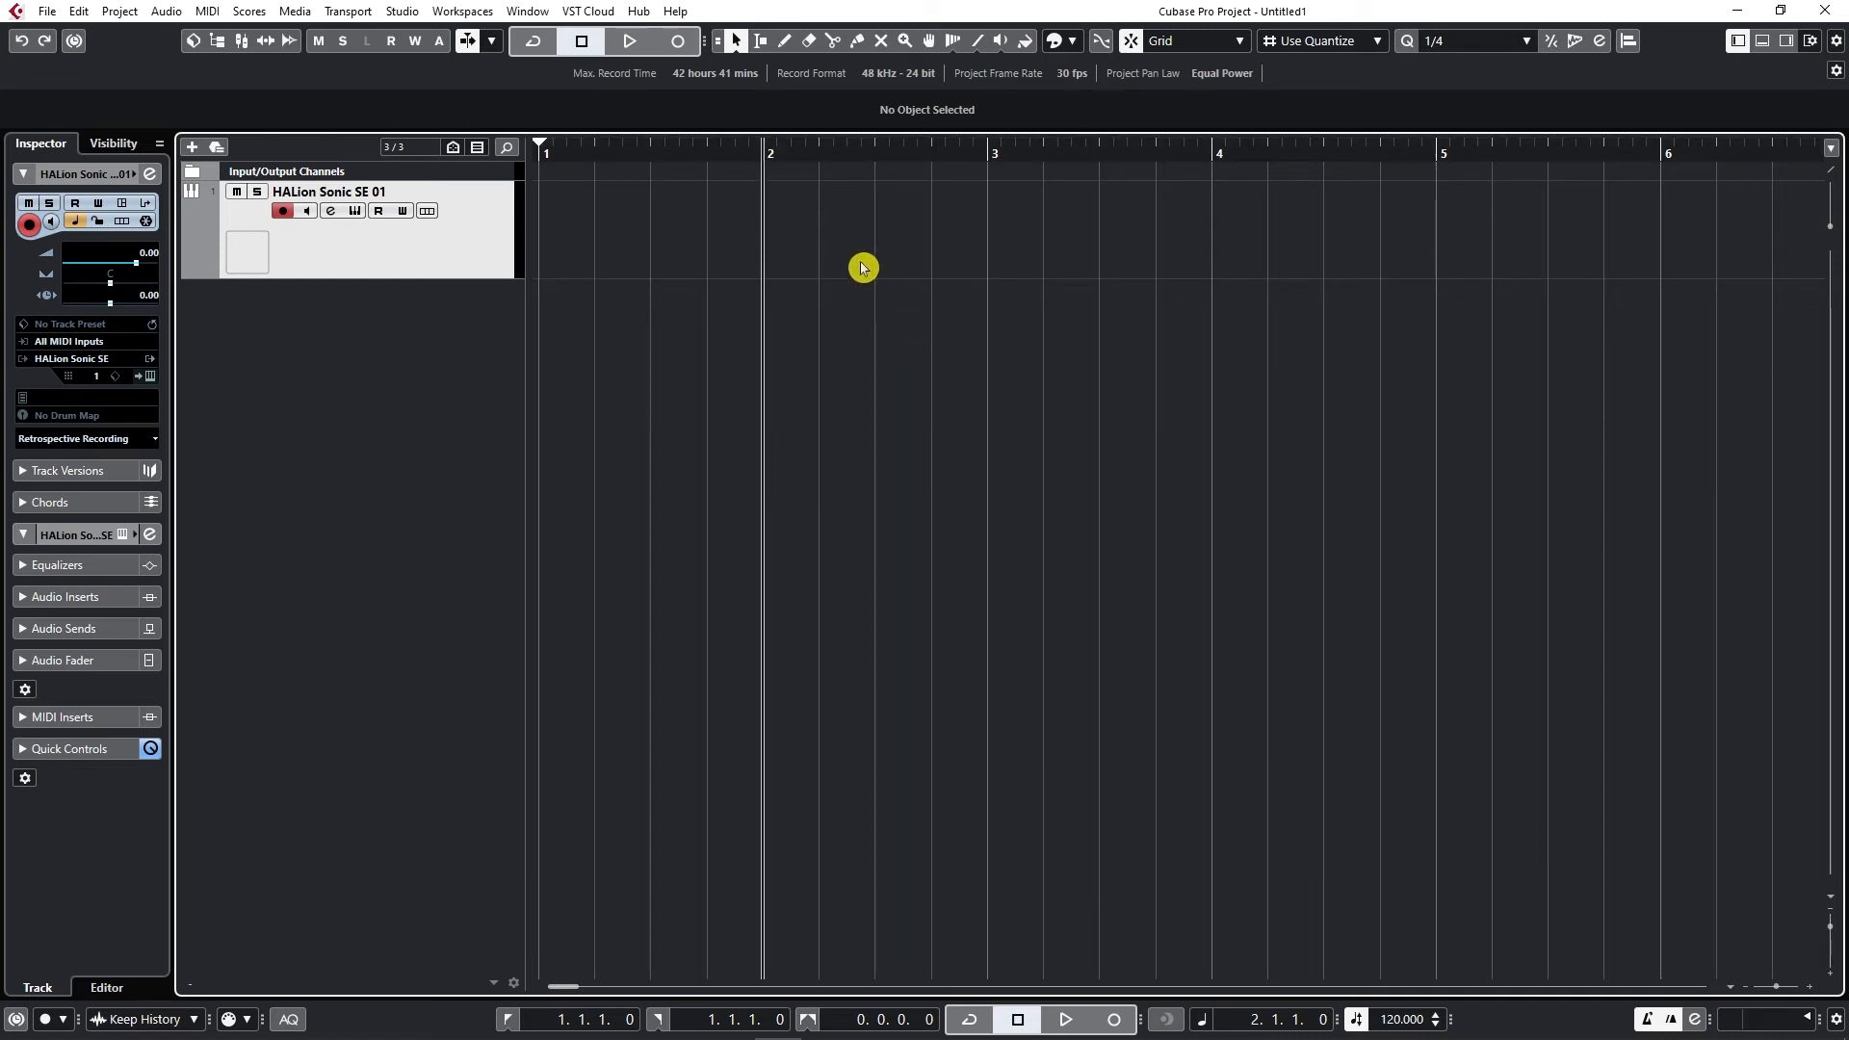
- Record a first chord take on the HALion Sonic SE track from bar 2, and delete it
key(KP_Multiply)
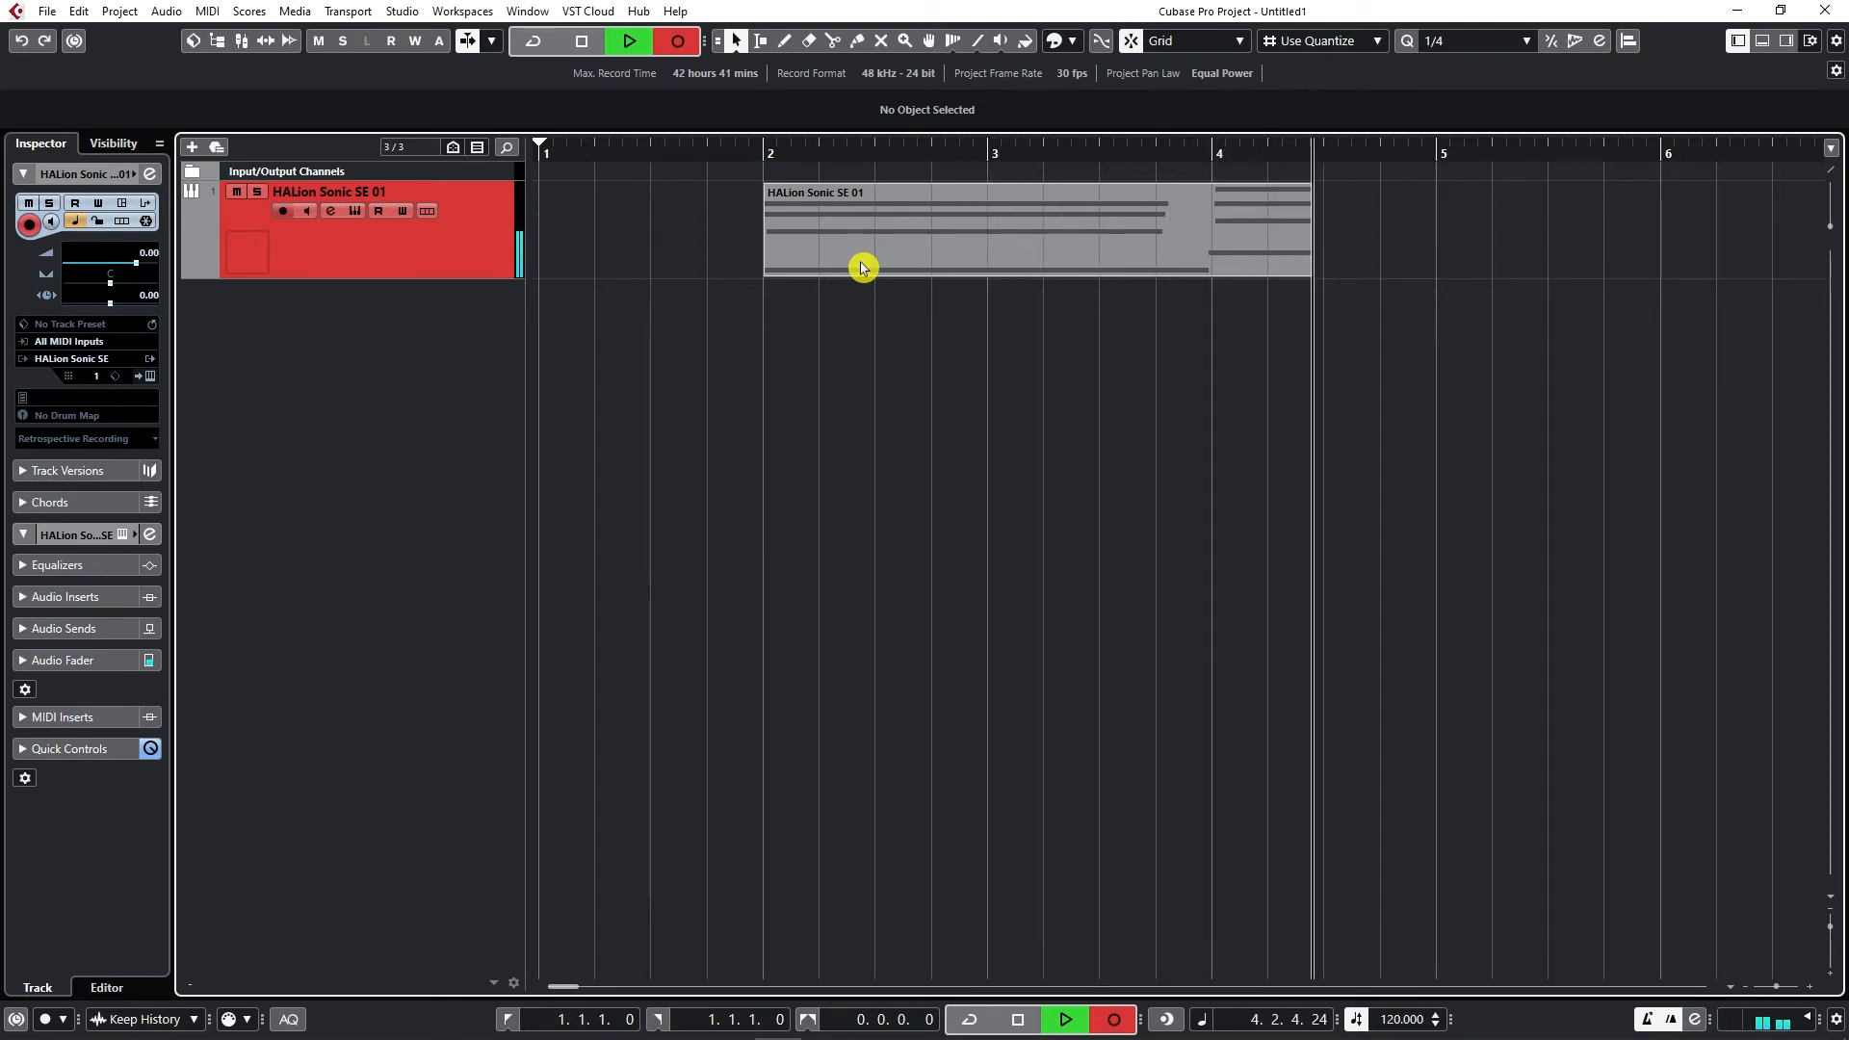
key(space)
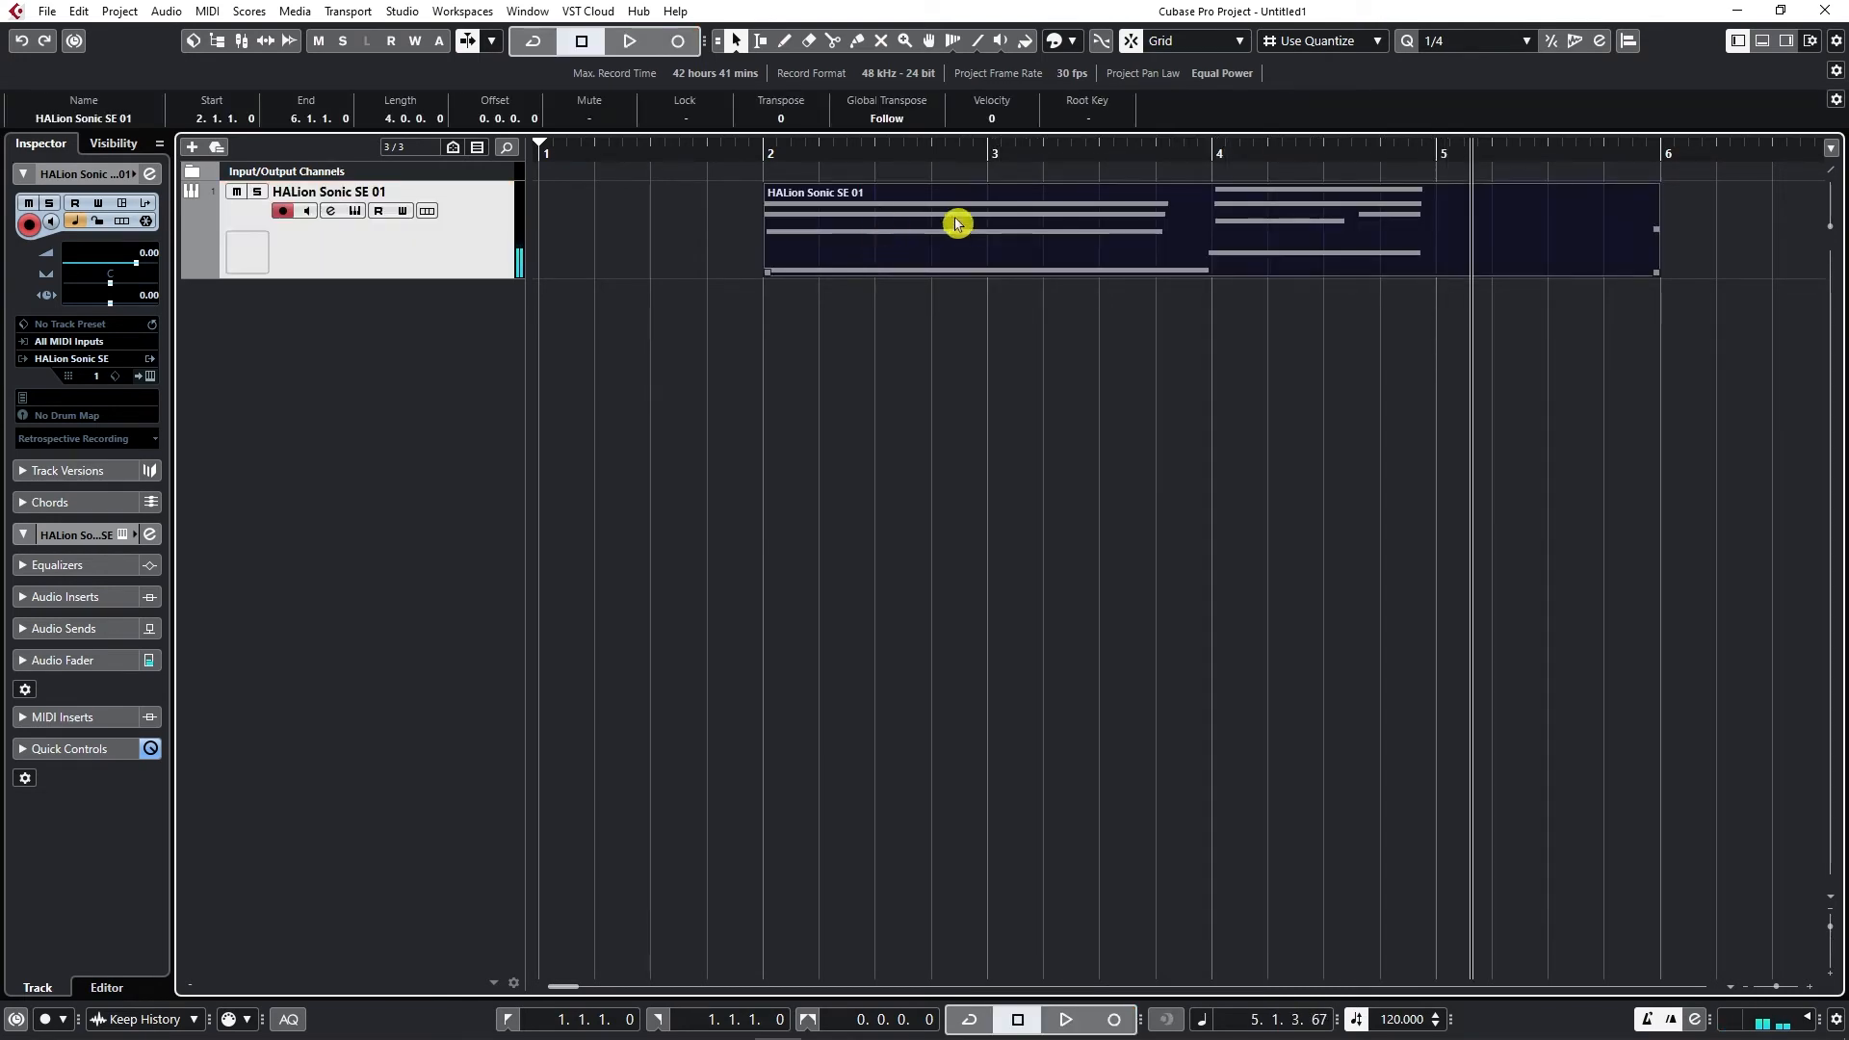
key(Delete)
- Record a new take from bar 2 on the HALion Sonic SE track, playing held chords at bars 2 and 4
click(767, 152)
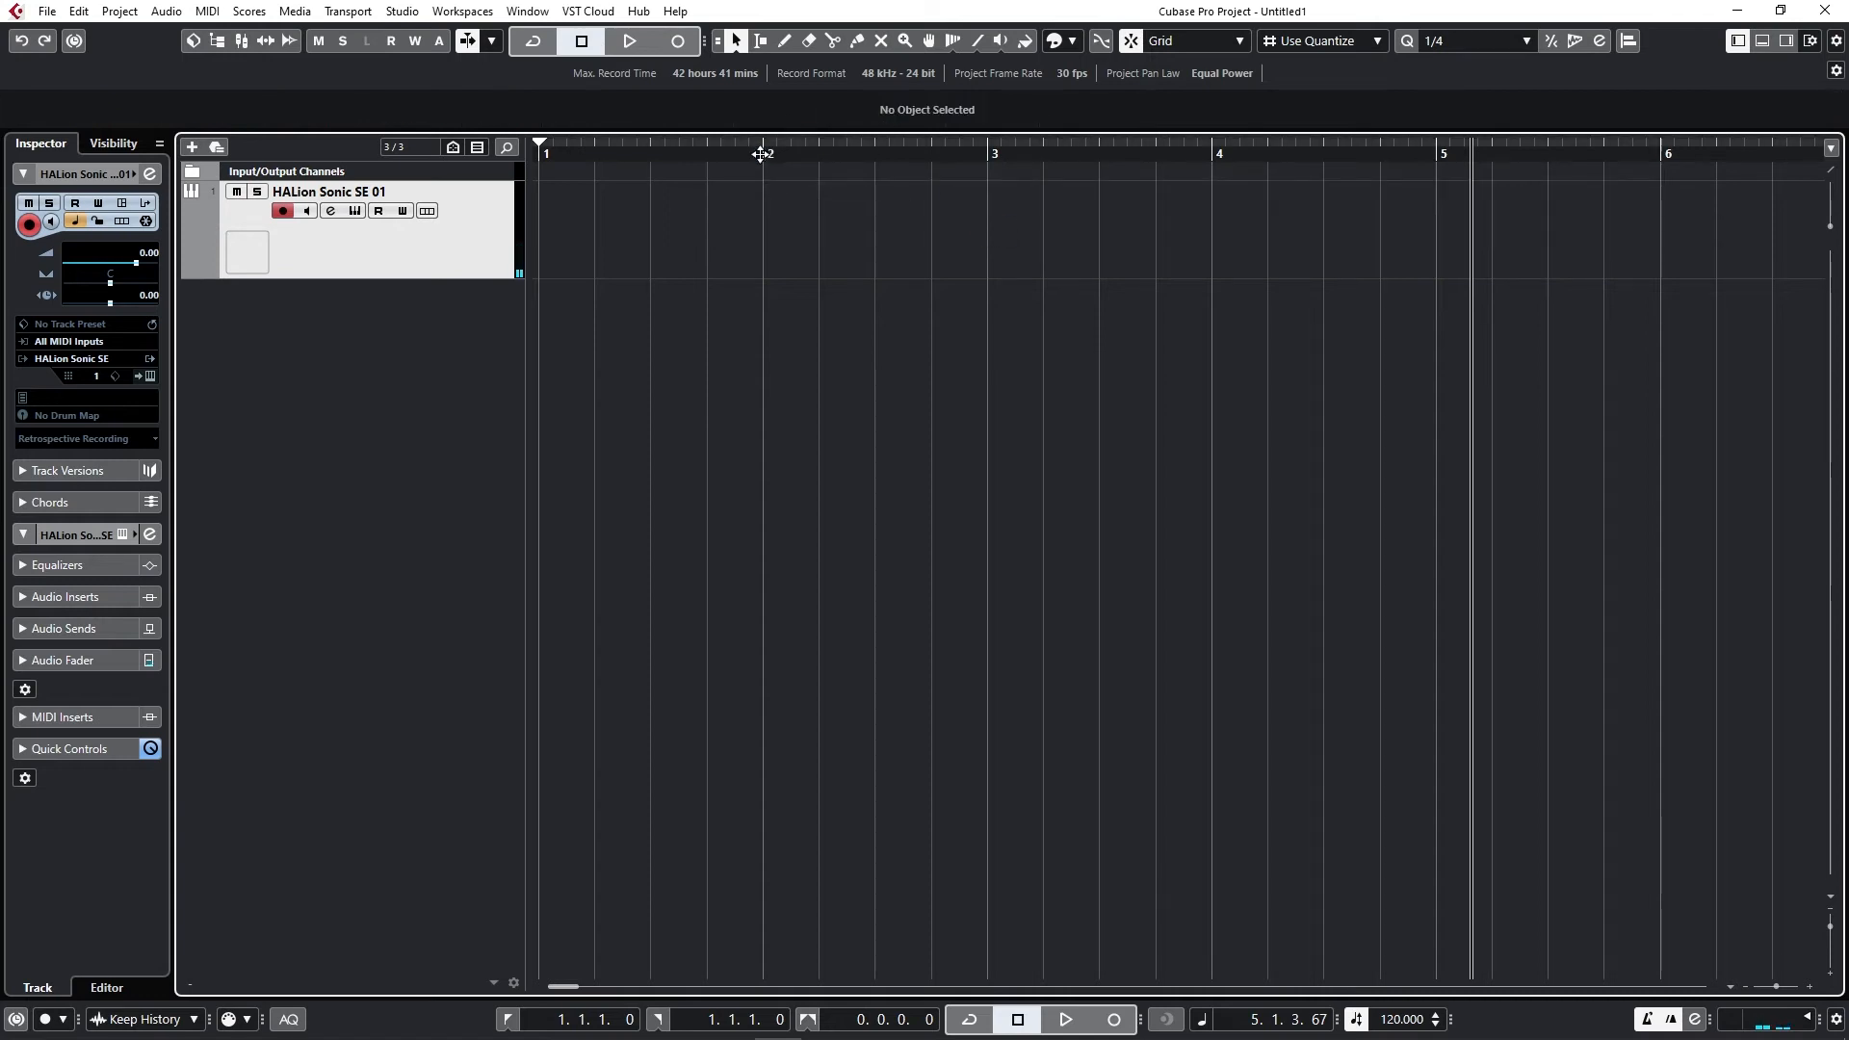
key(KP_Multiply)
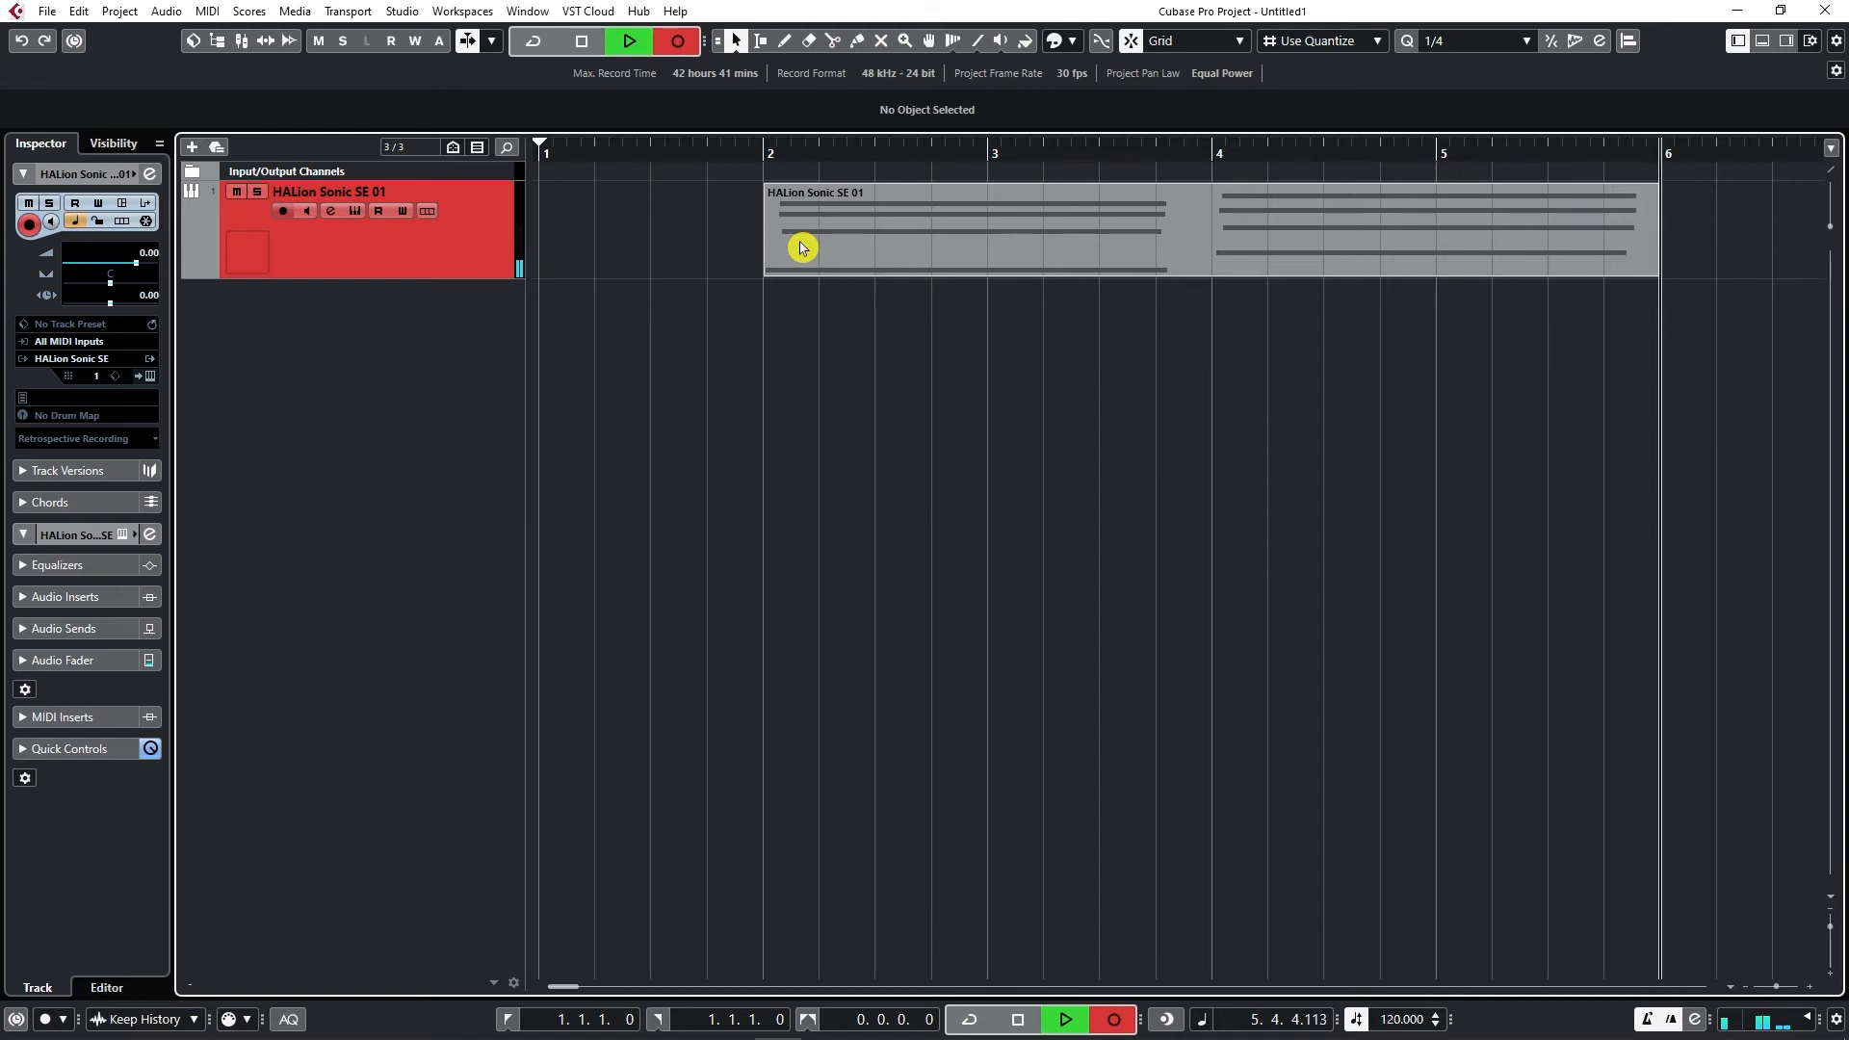
key(space)
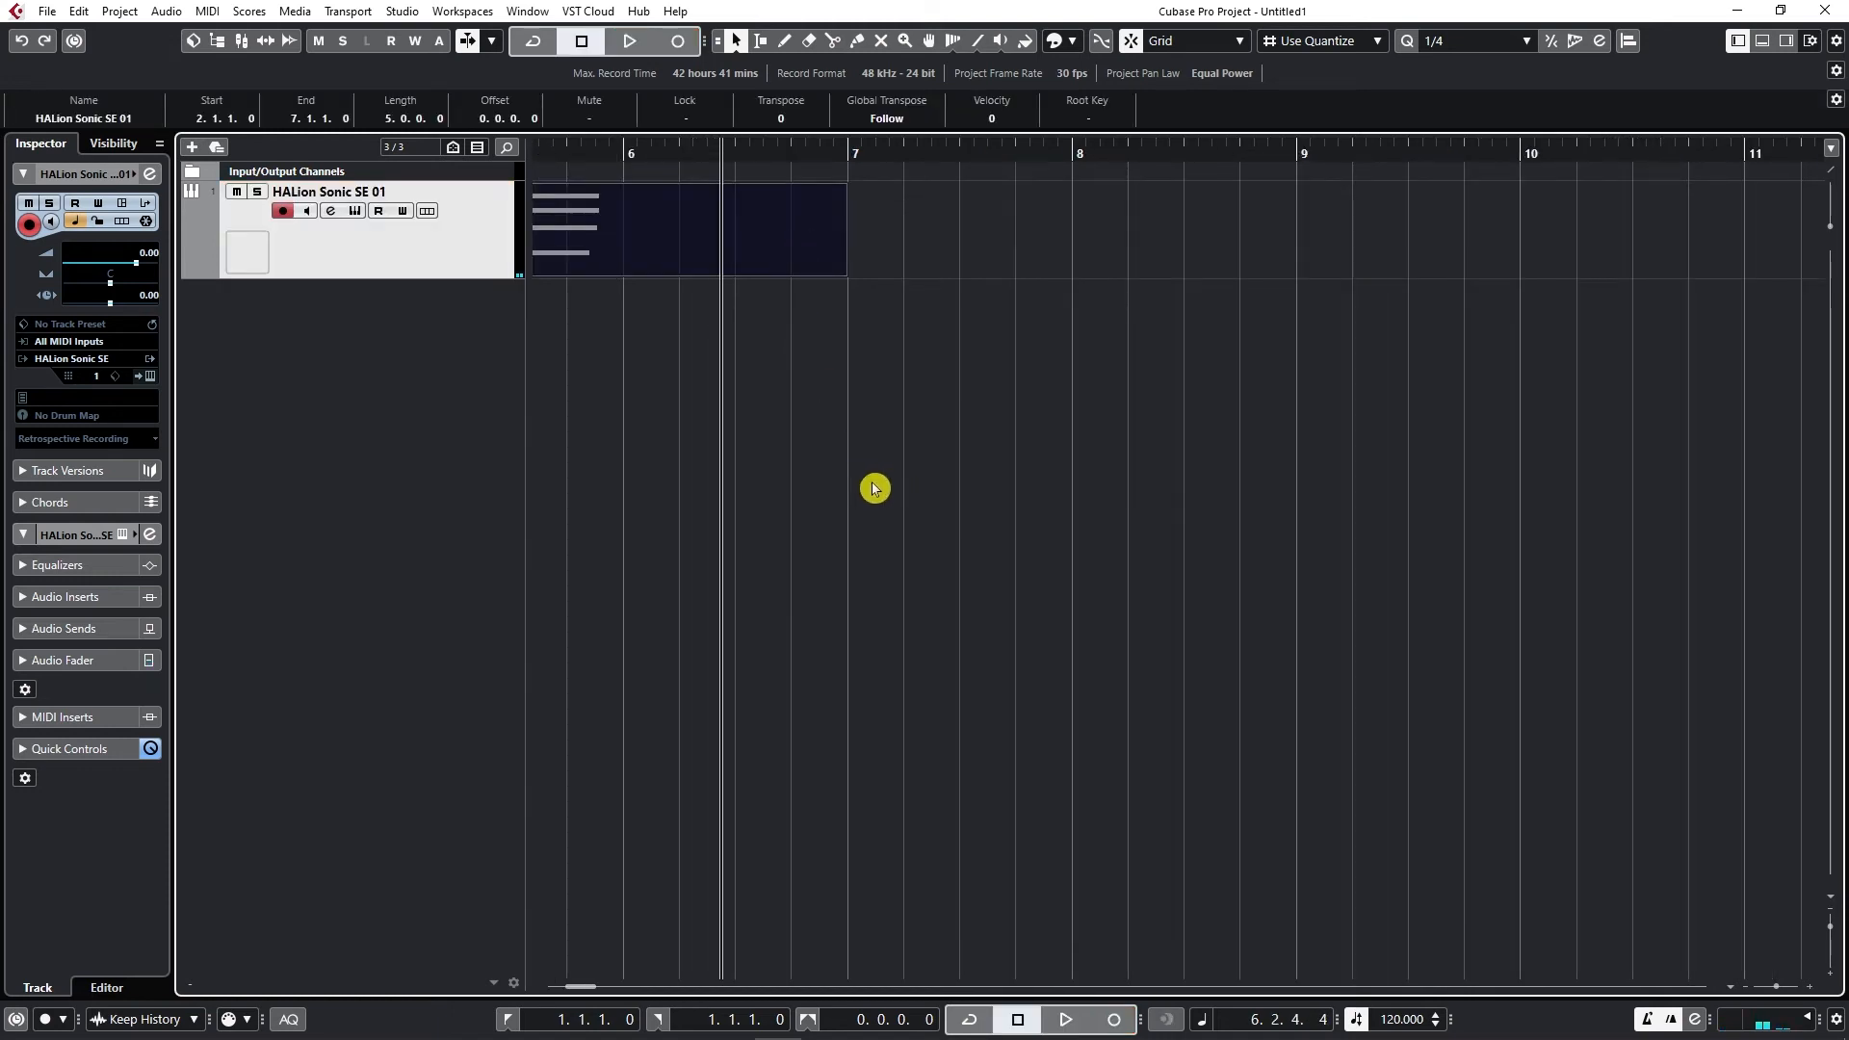
- Return the cursor to bar 2 and make the HALion Sonic SE track taller to enlarge its recorded notes
key(g)
key(g)
key(g)
key(g)
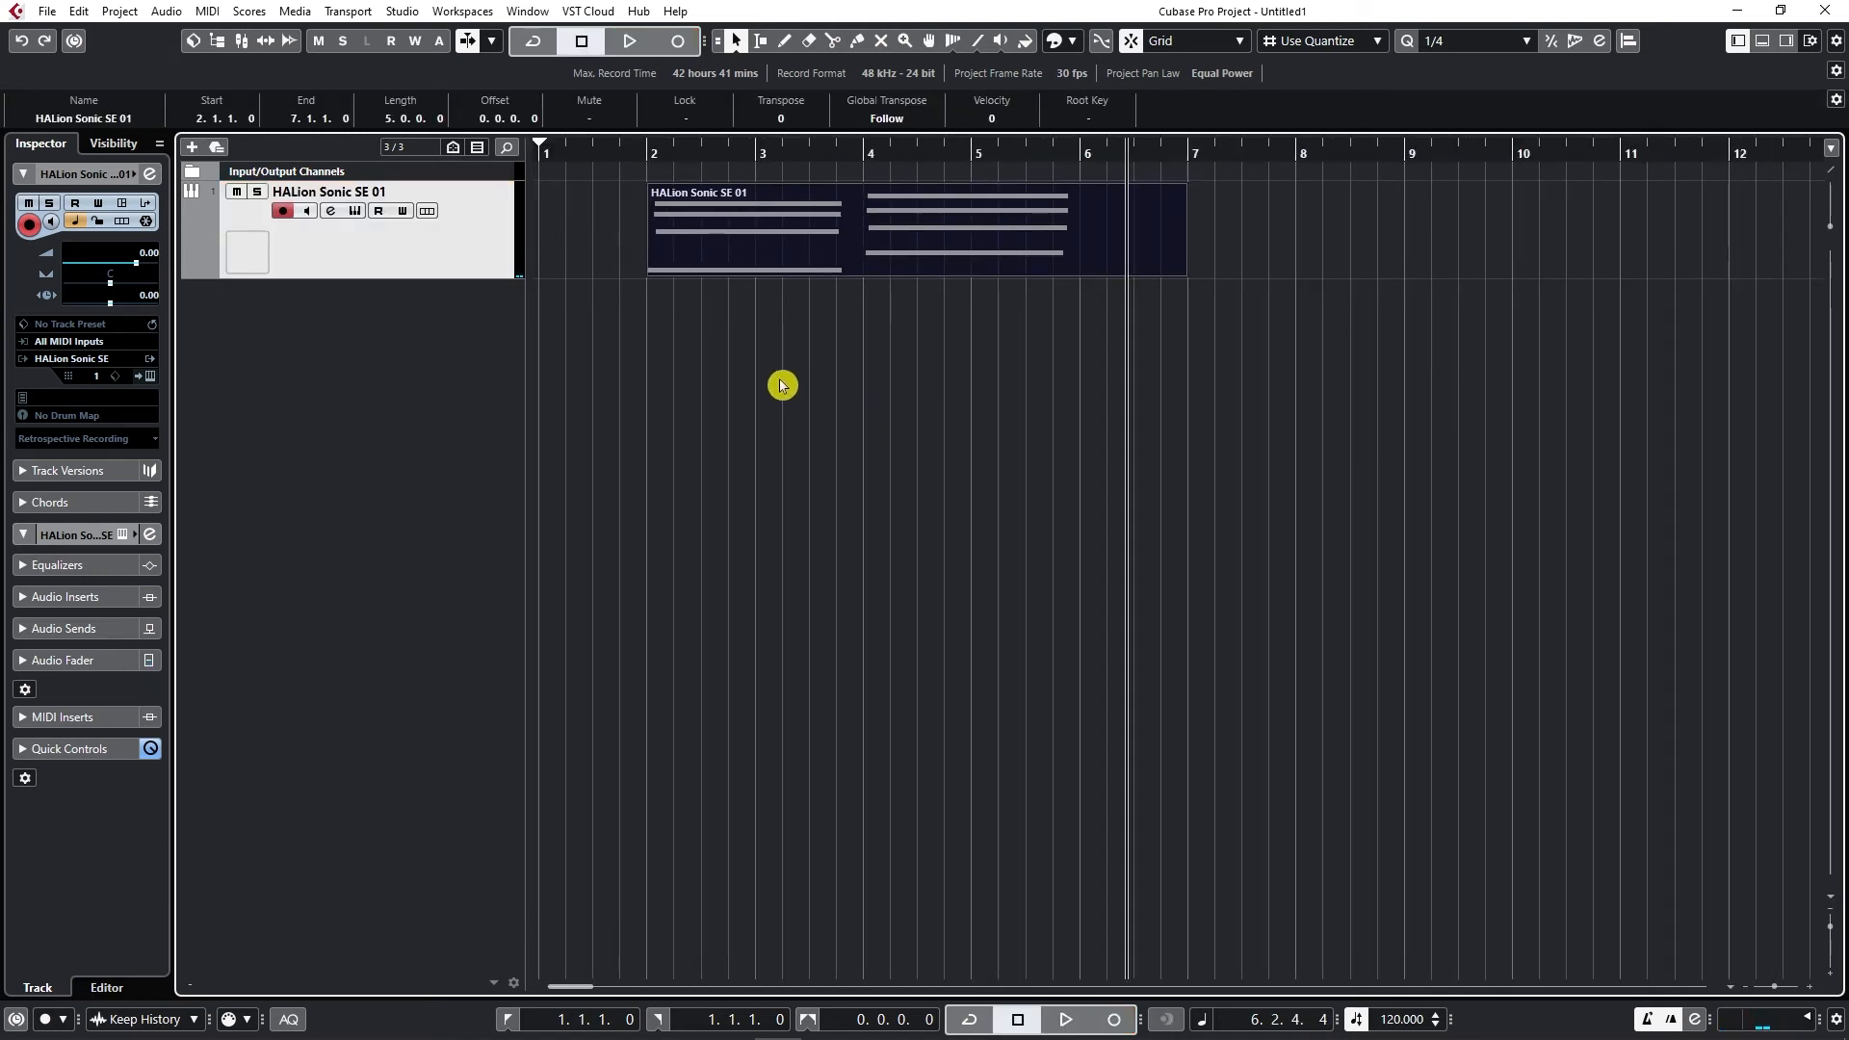
click(648, 152)
key(h)
key(h)
key(h)
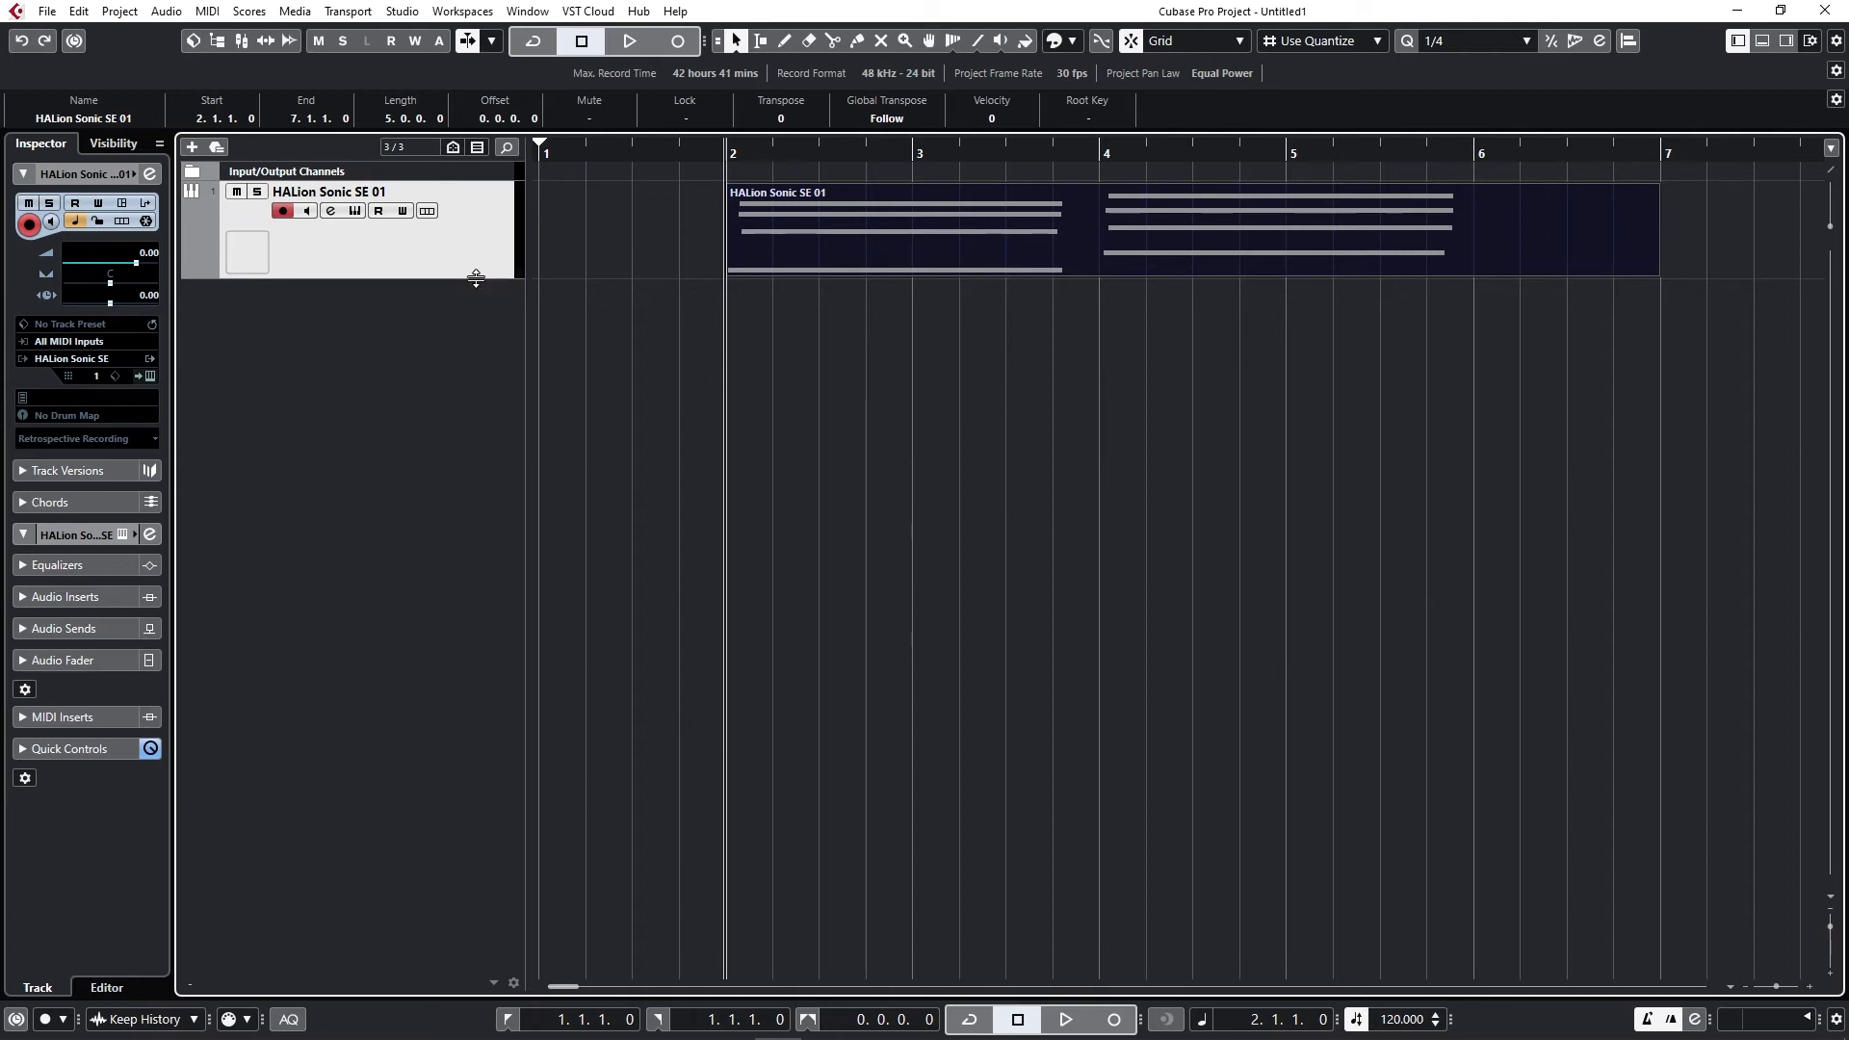
drag(476, 278, 475, 376)
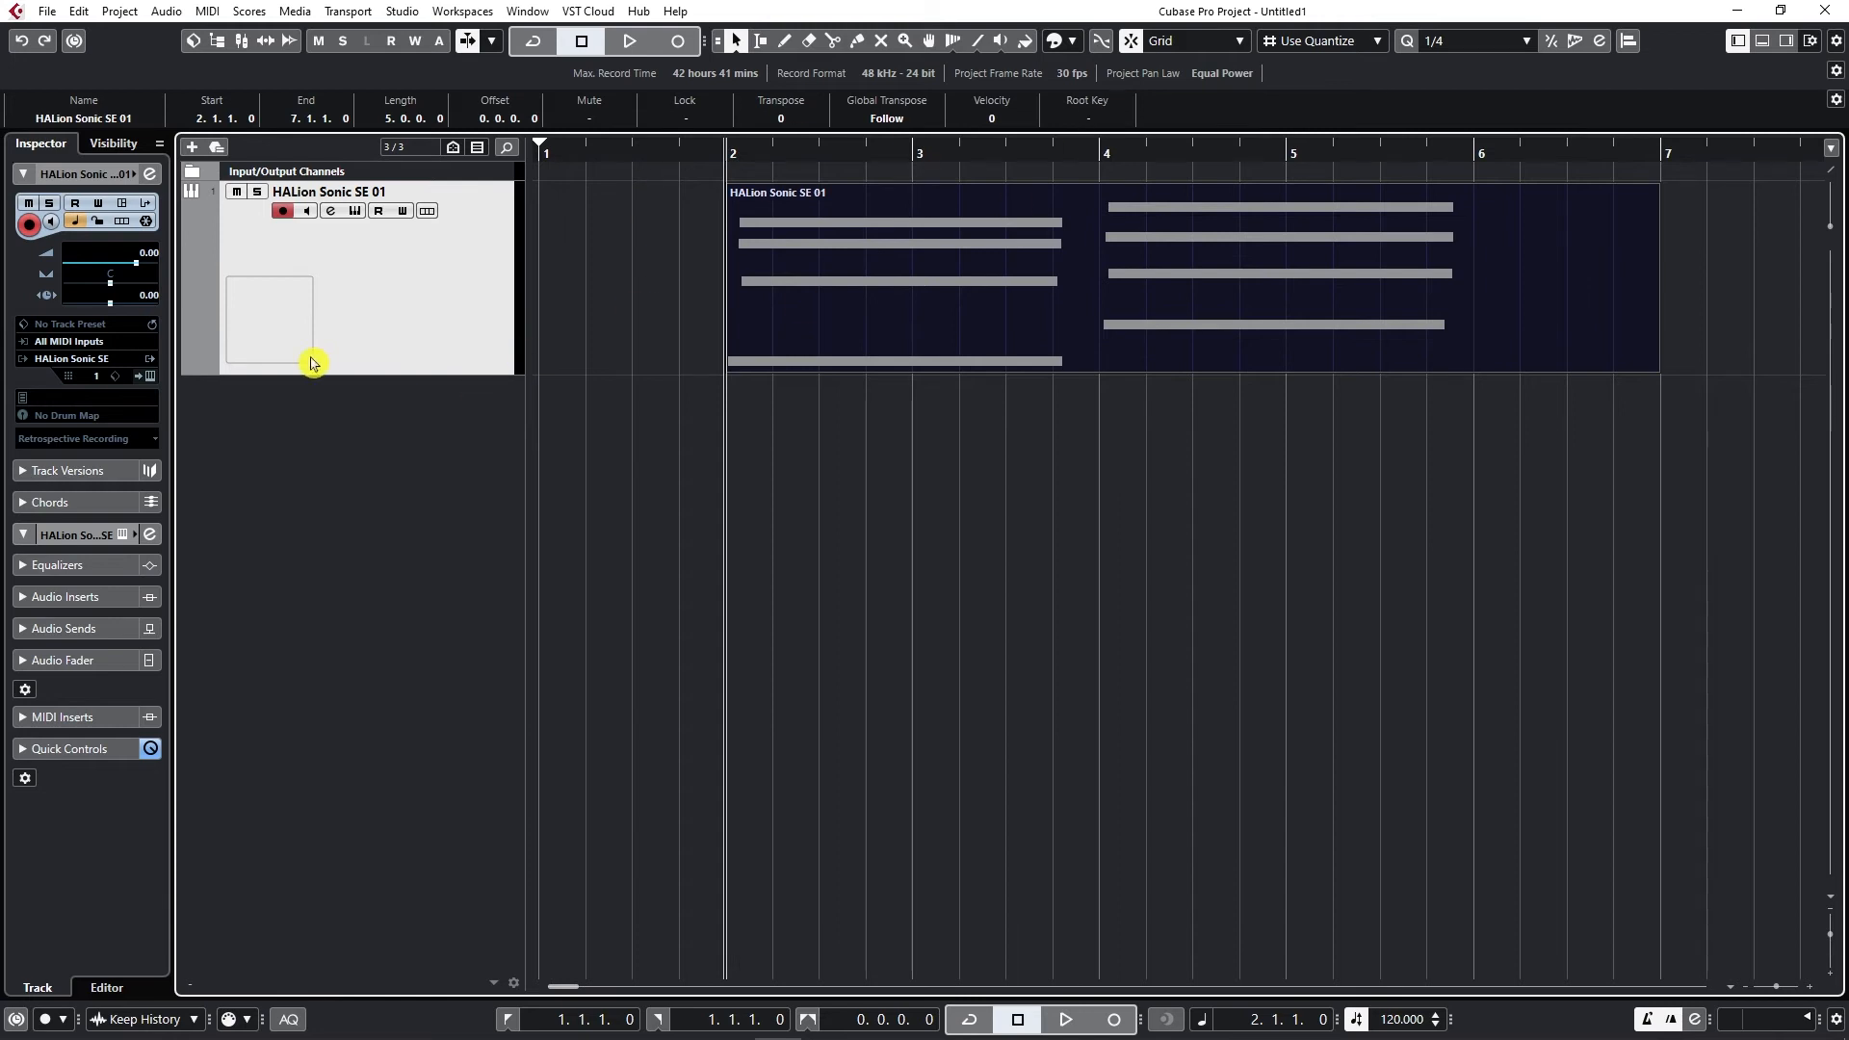
drag(385, 374, 385, 409)
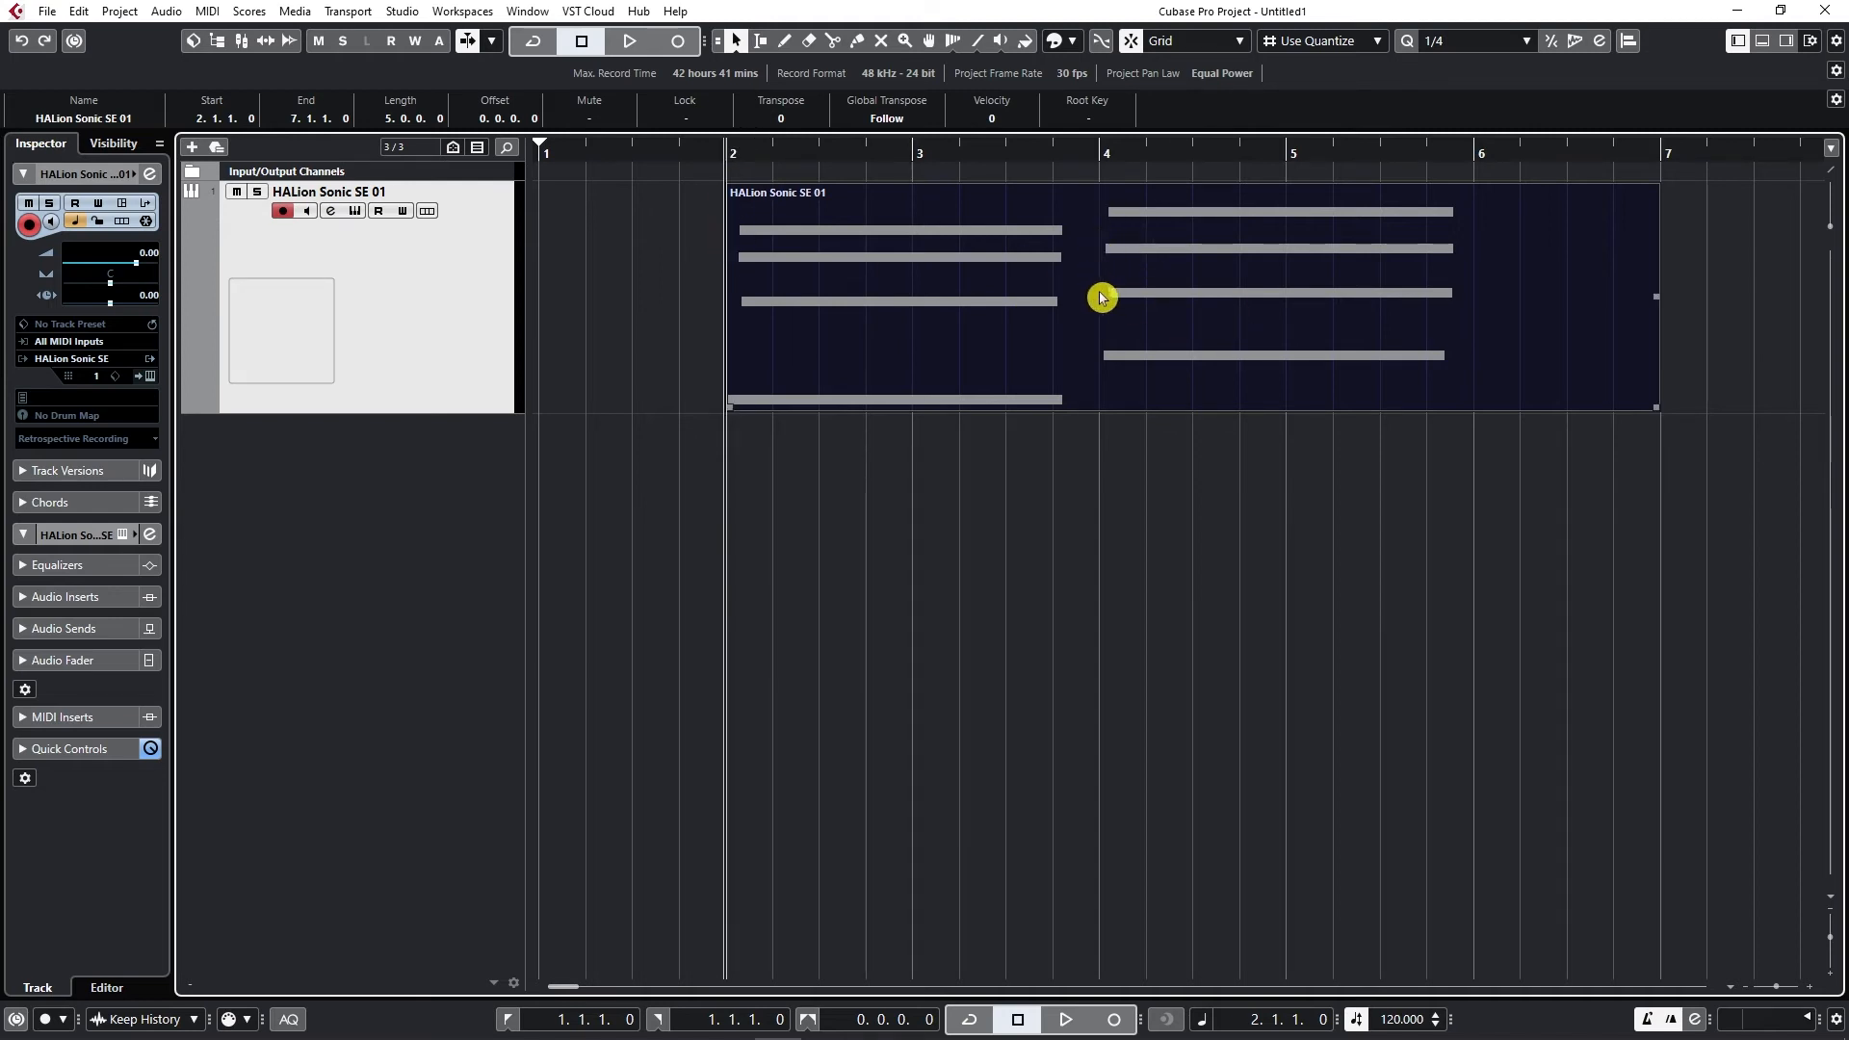
- Quantize the recorded HALion Sonic SE part with the quantize preset set to 1/1
click(939, 587)
click(994, 337)
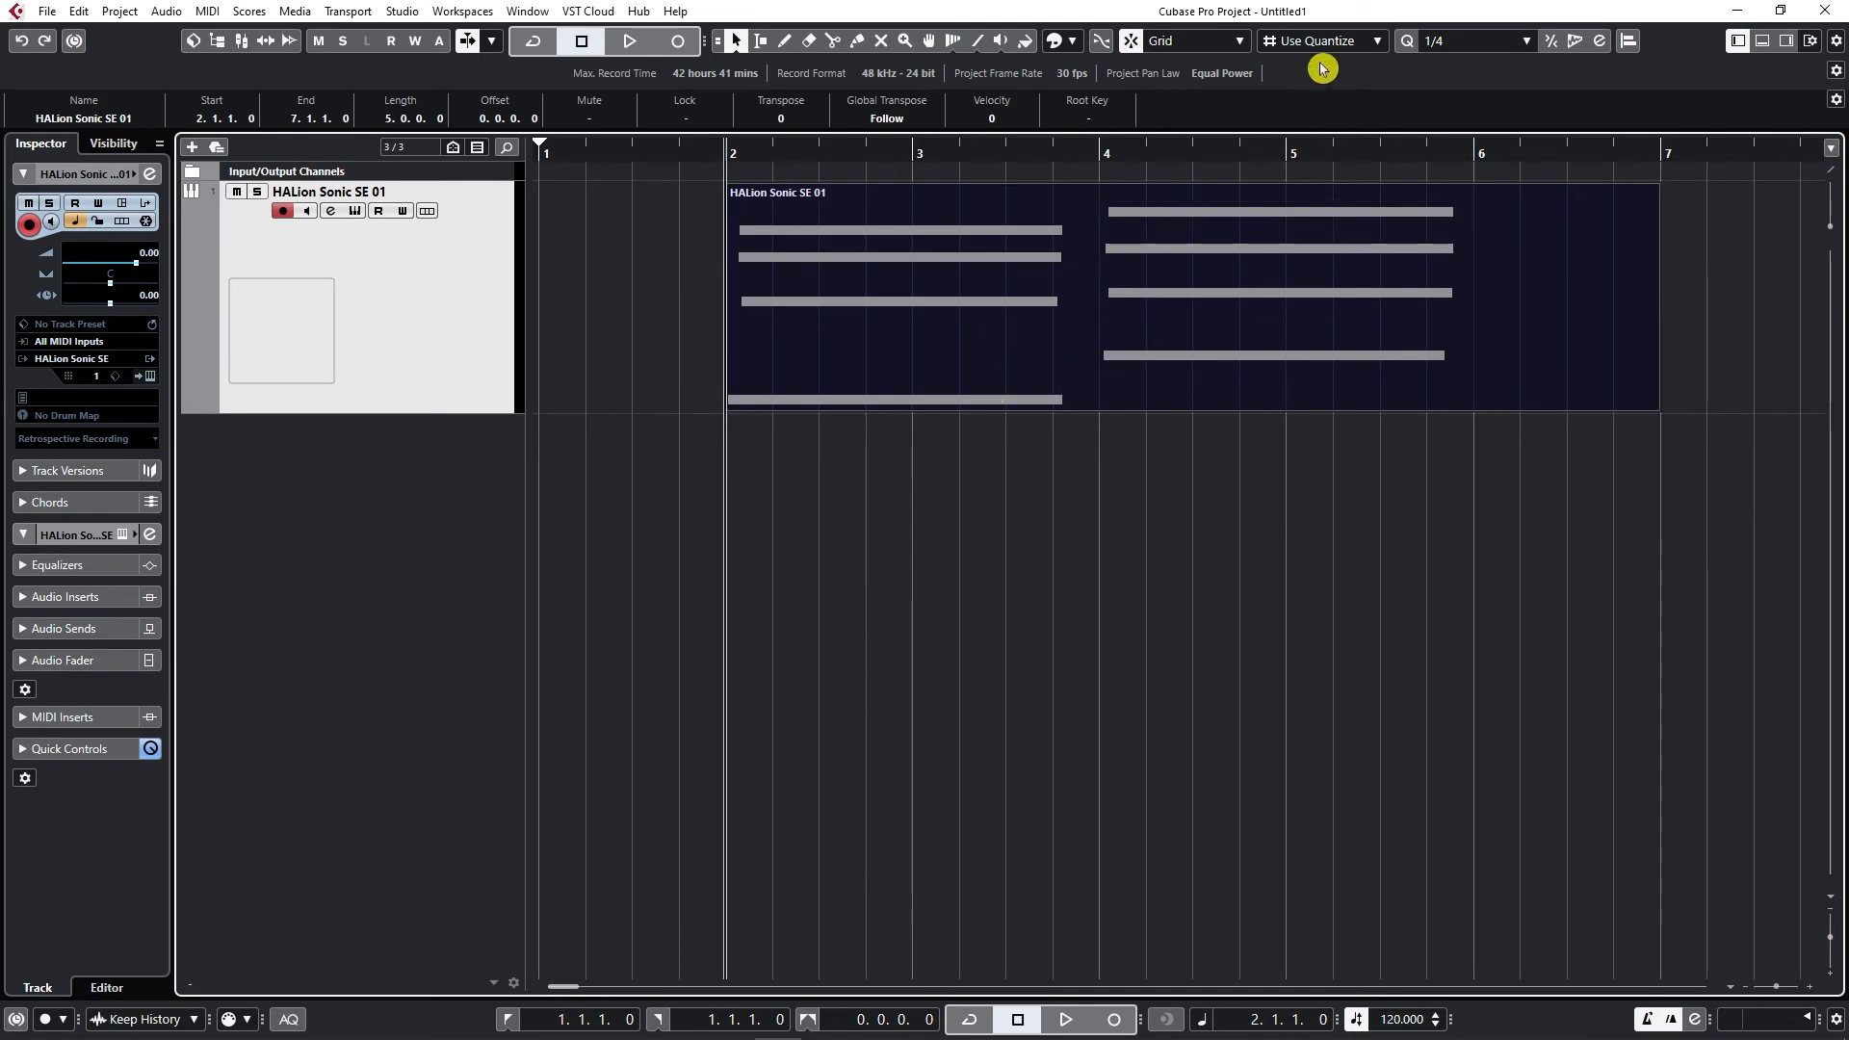
click(1459, 42)
click(1470, 91)
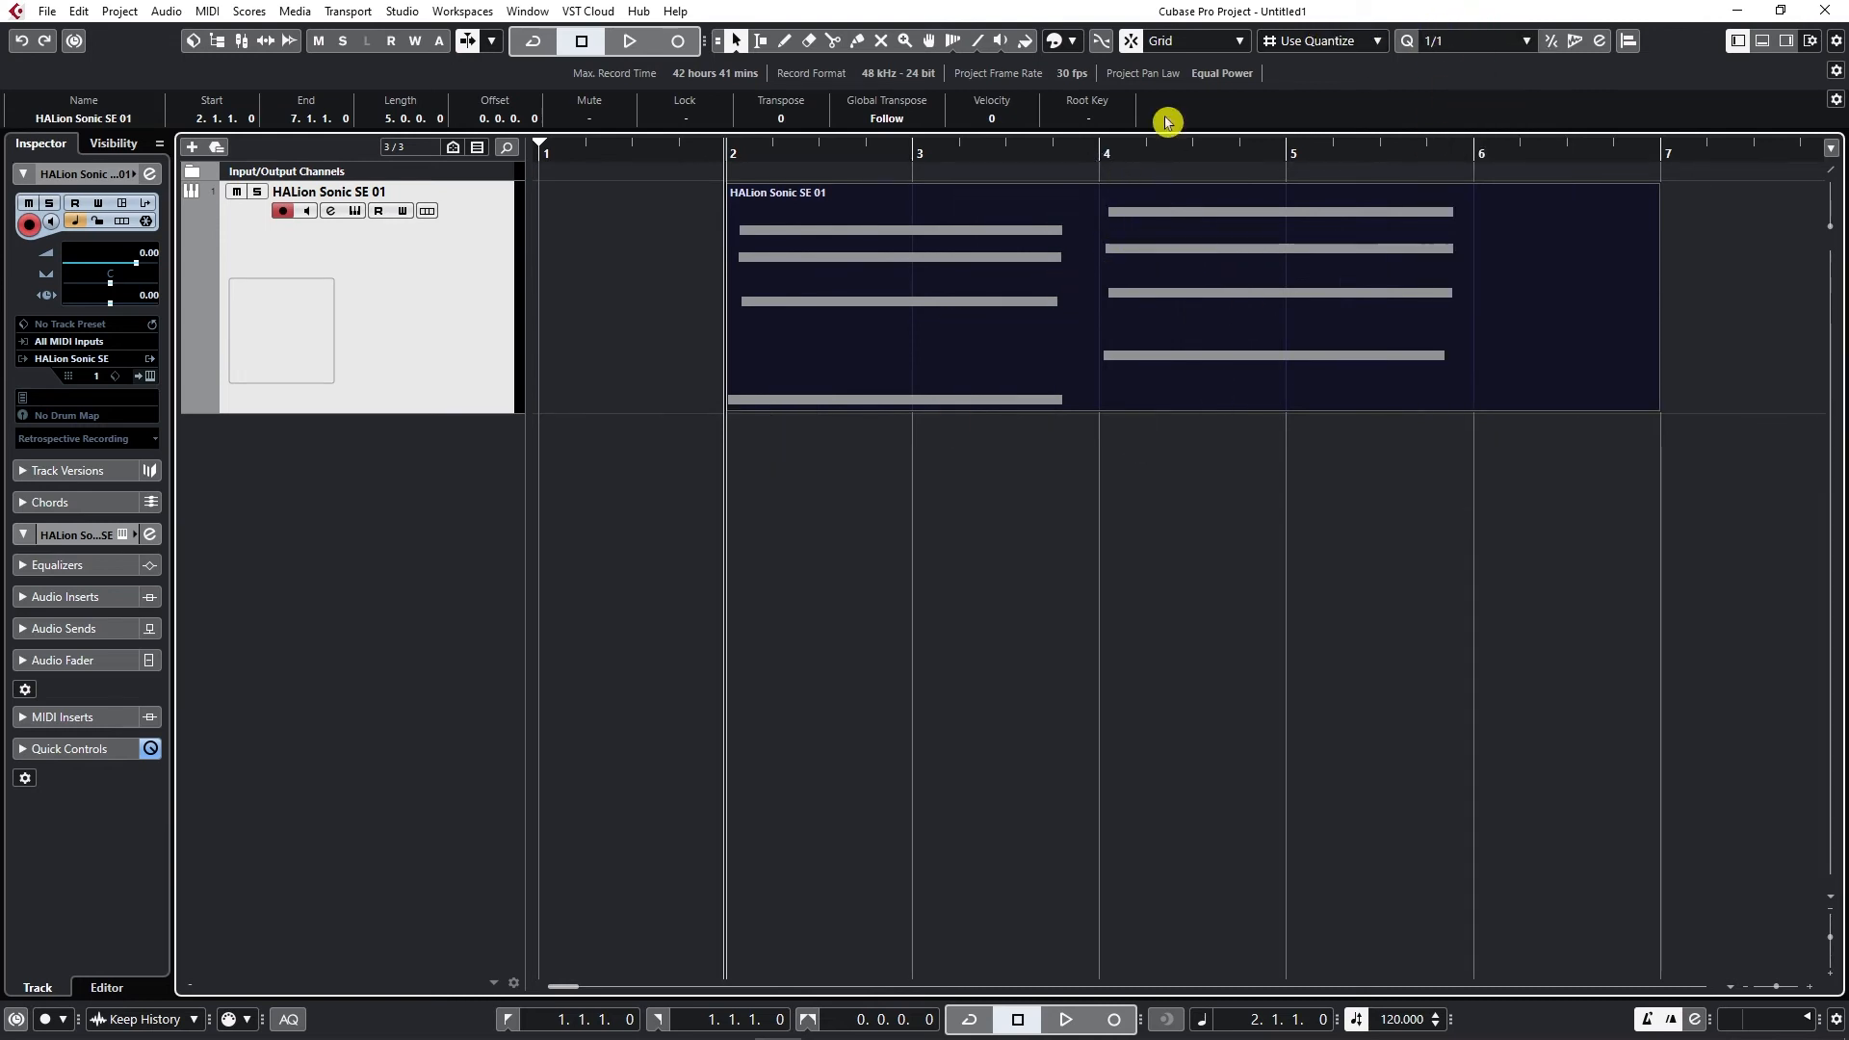
click(1408, 42)
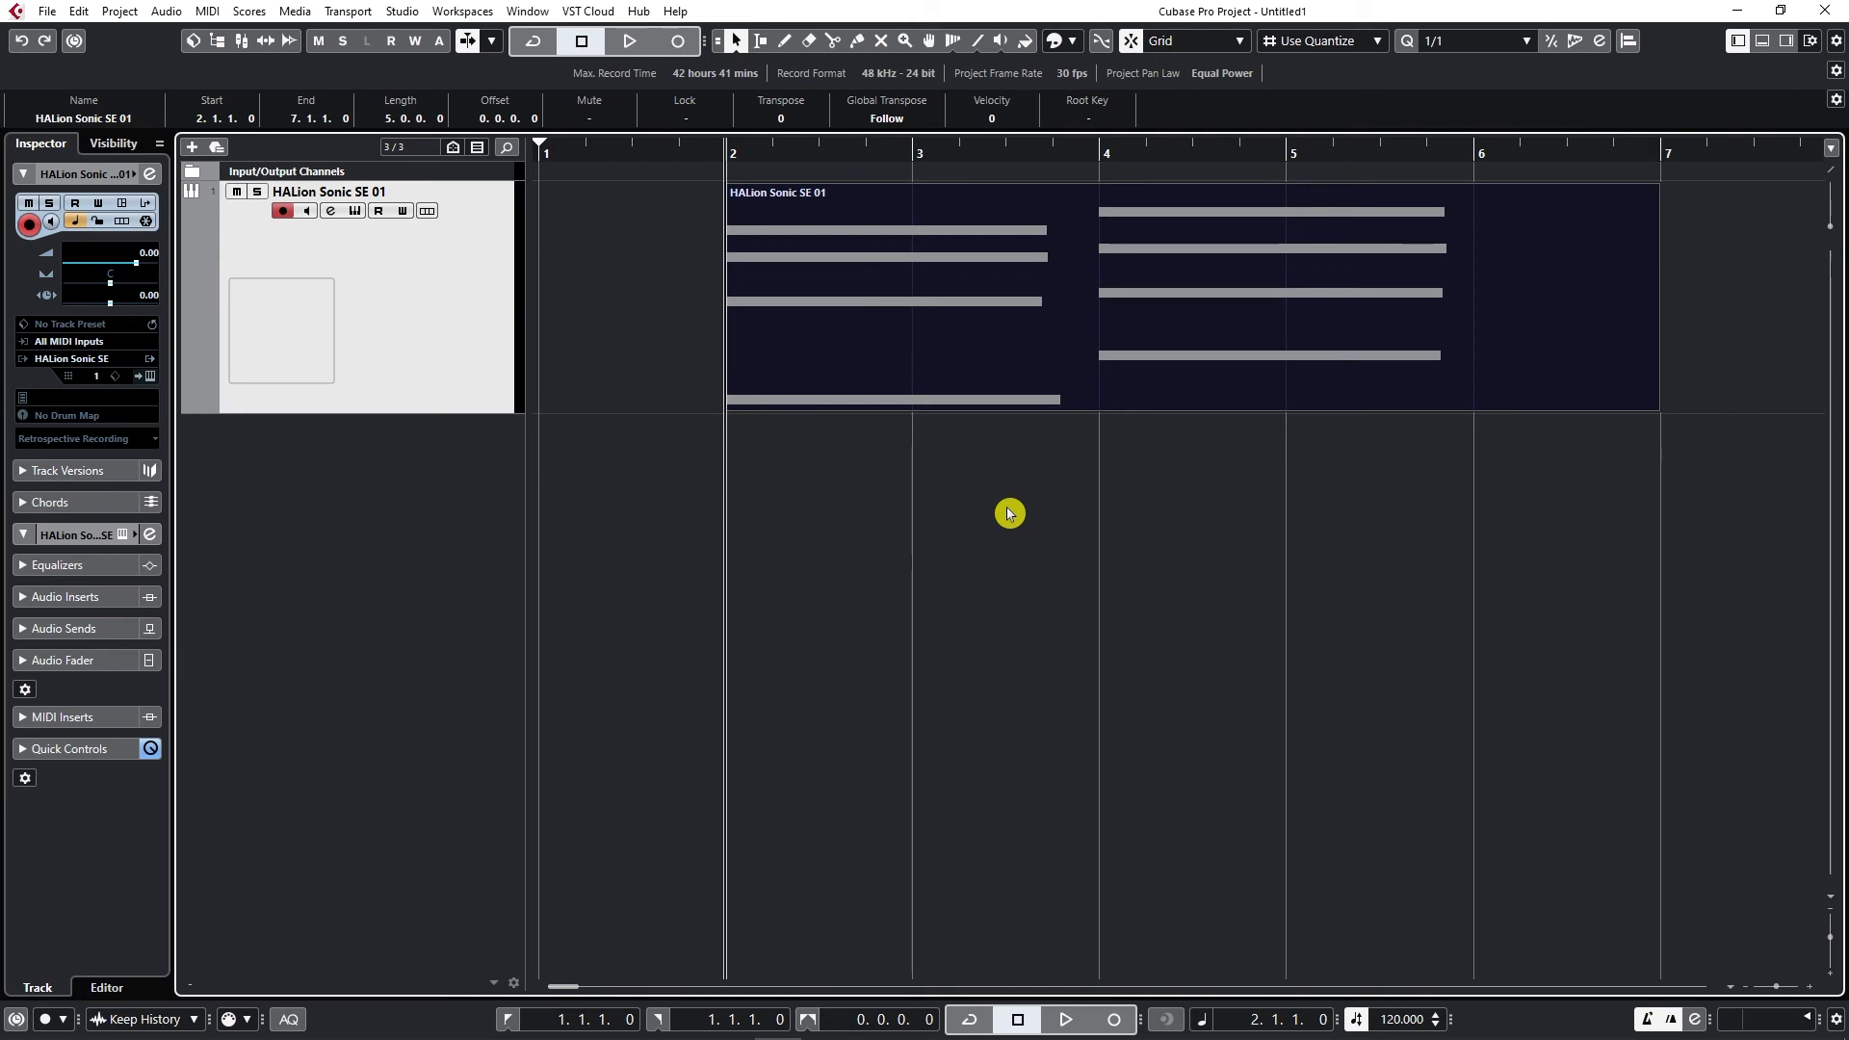
- Try the 1/8 quantize preset and settle on 1/16 for a finer grid
click(1504, 43)
click(1484, 151)
click(1486, 41)
click(1482, 178)
click(1483, 44)
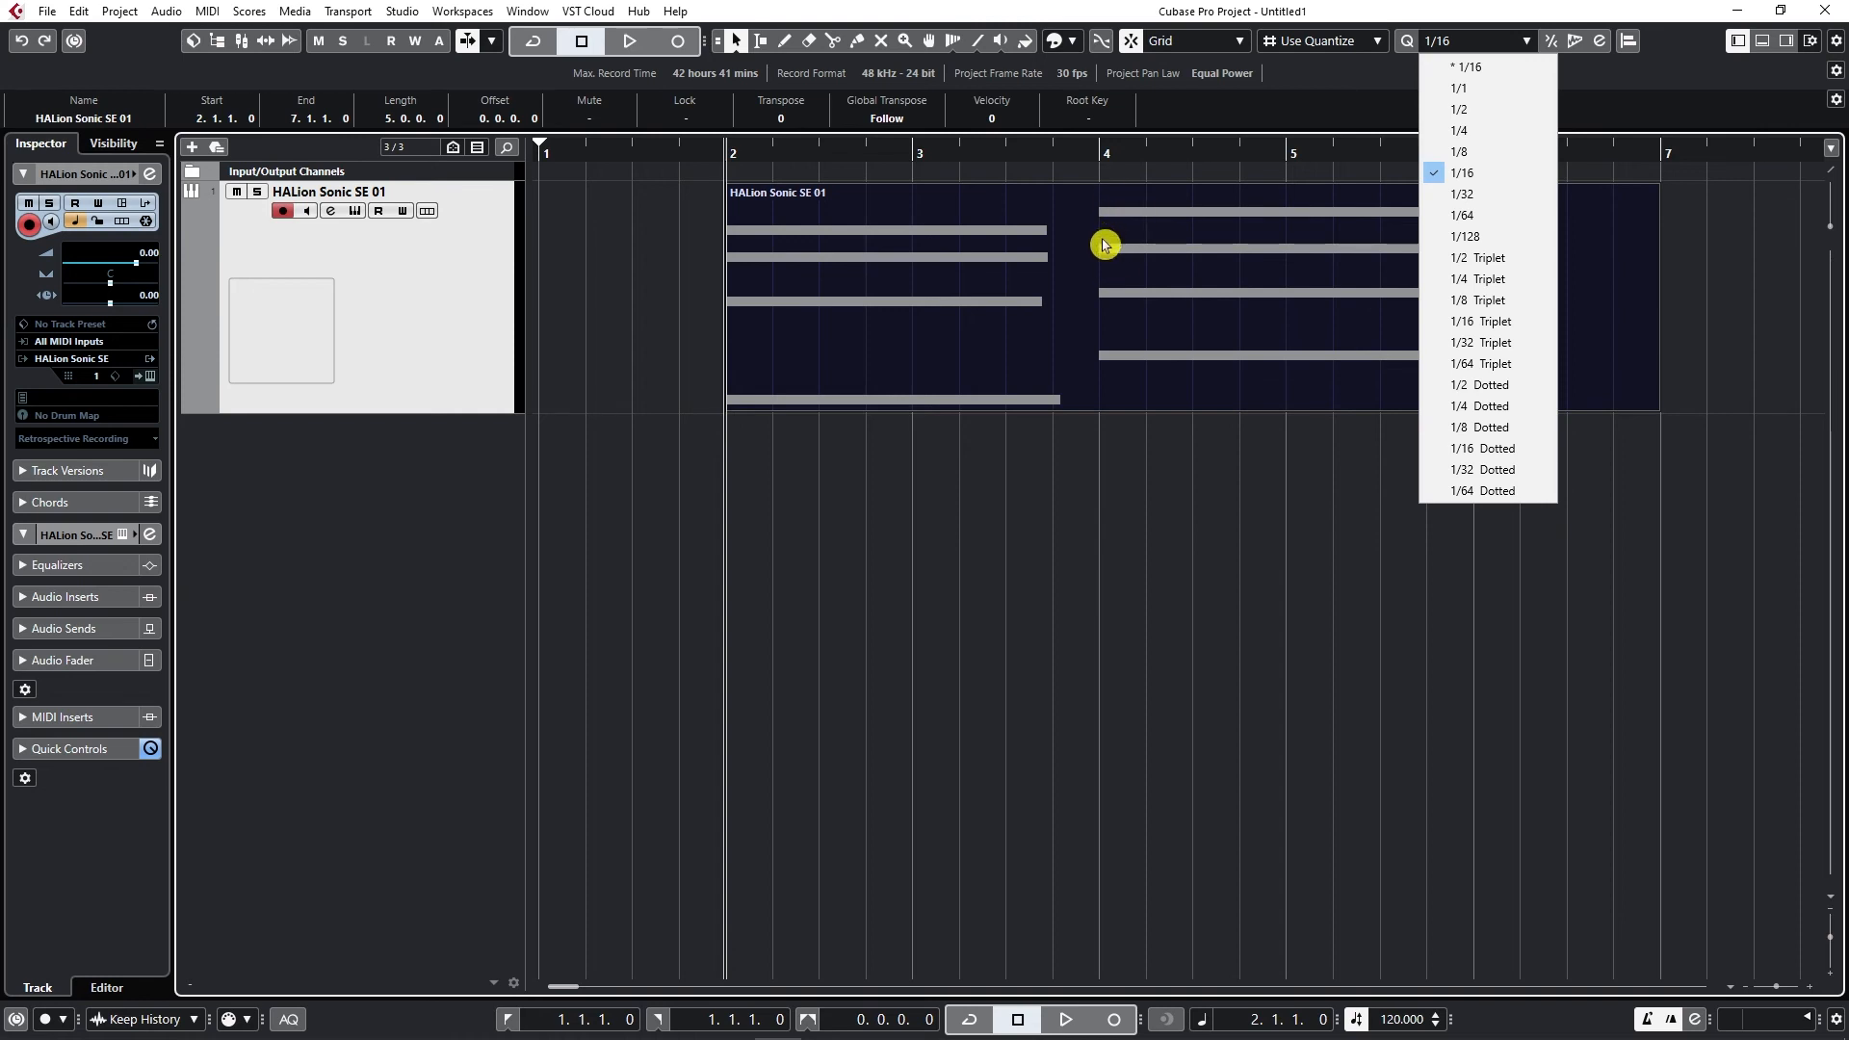
click(1402, 77)
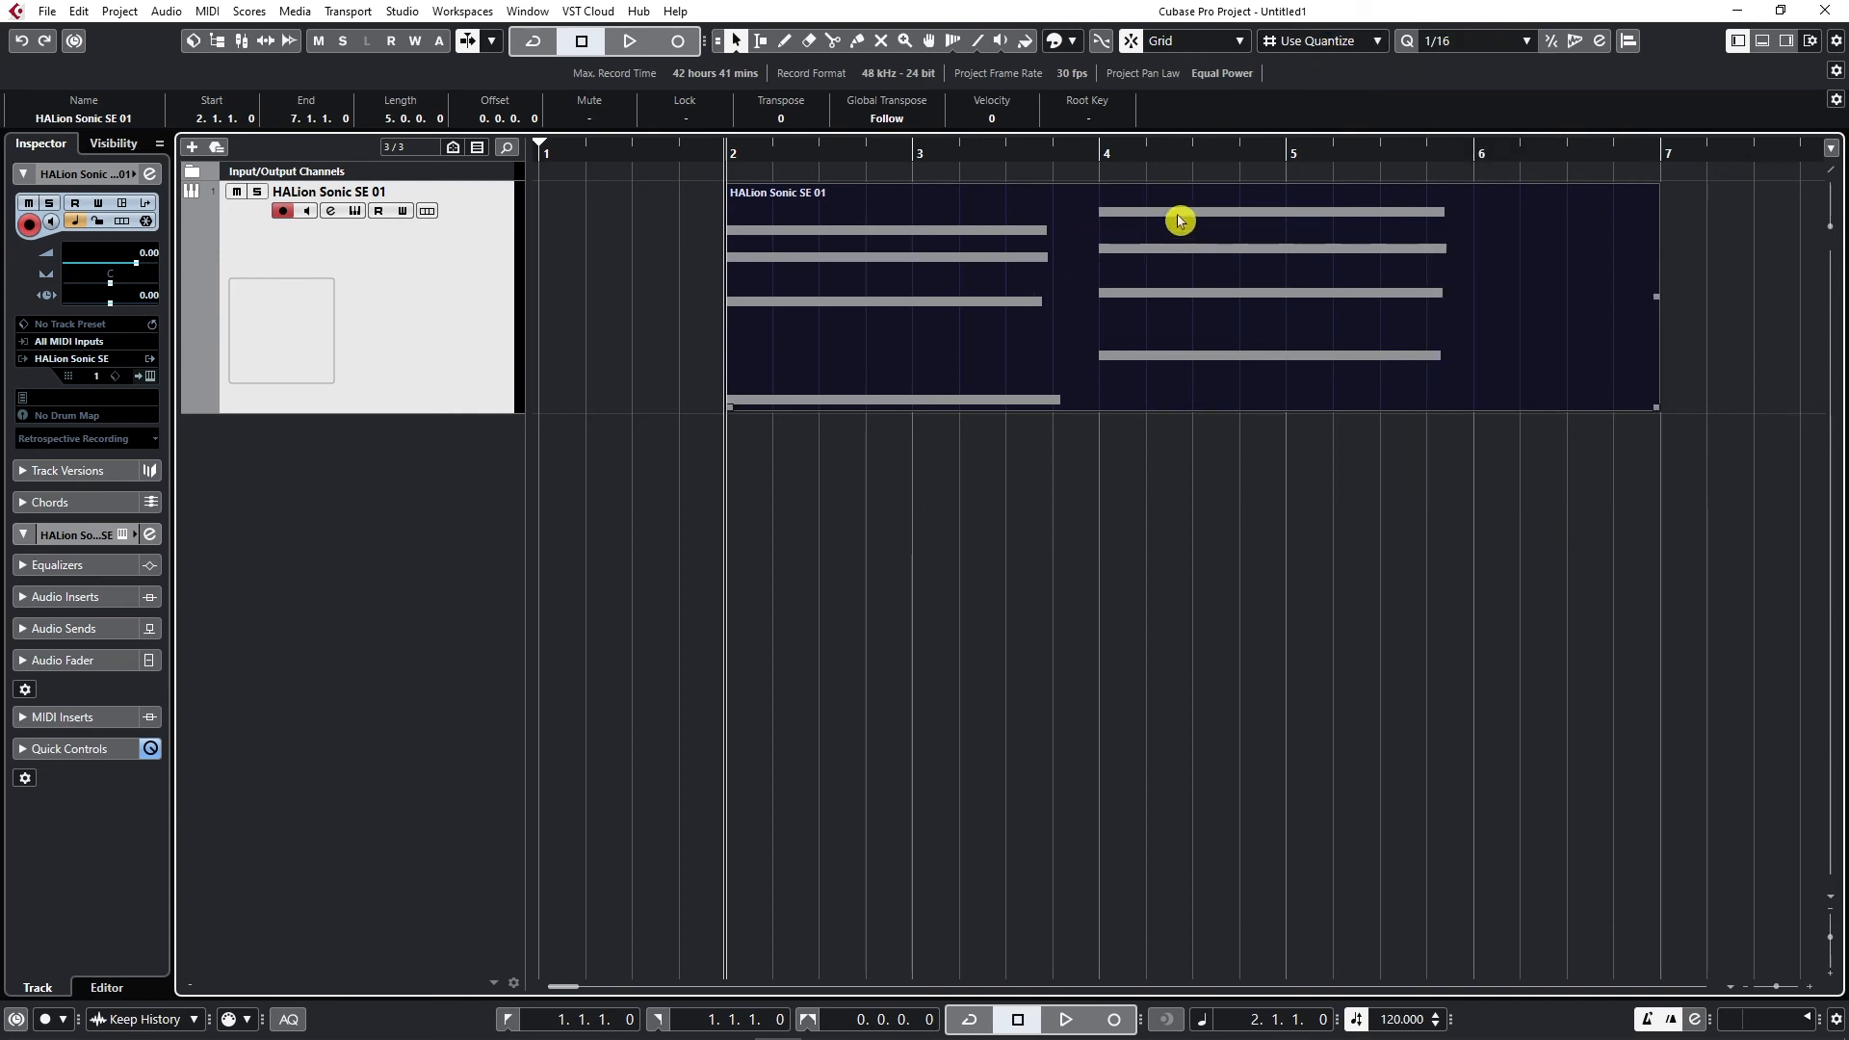
- Set the snap type to Grid Relative and, with snapping off, shift the recorded part slightly off the grid to start at 2.1.1.97
click(1197, 44)
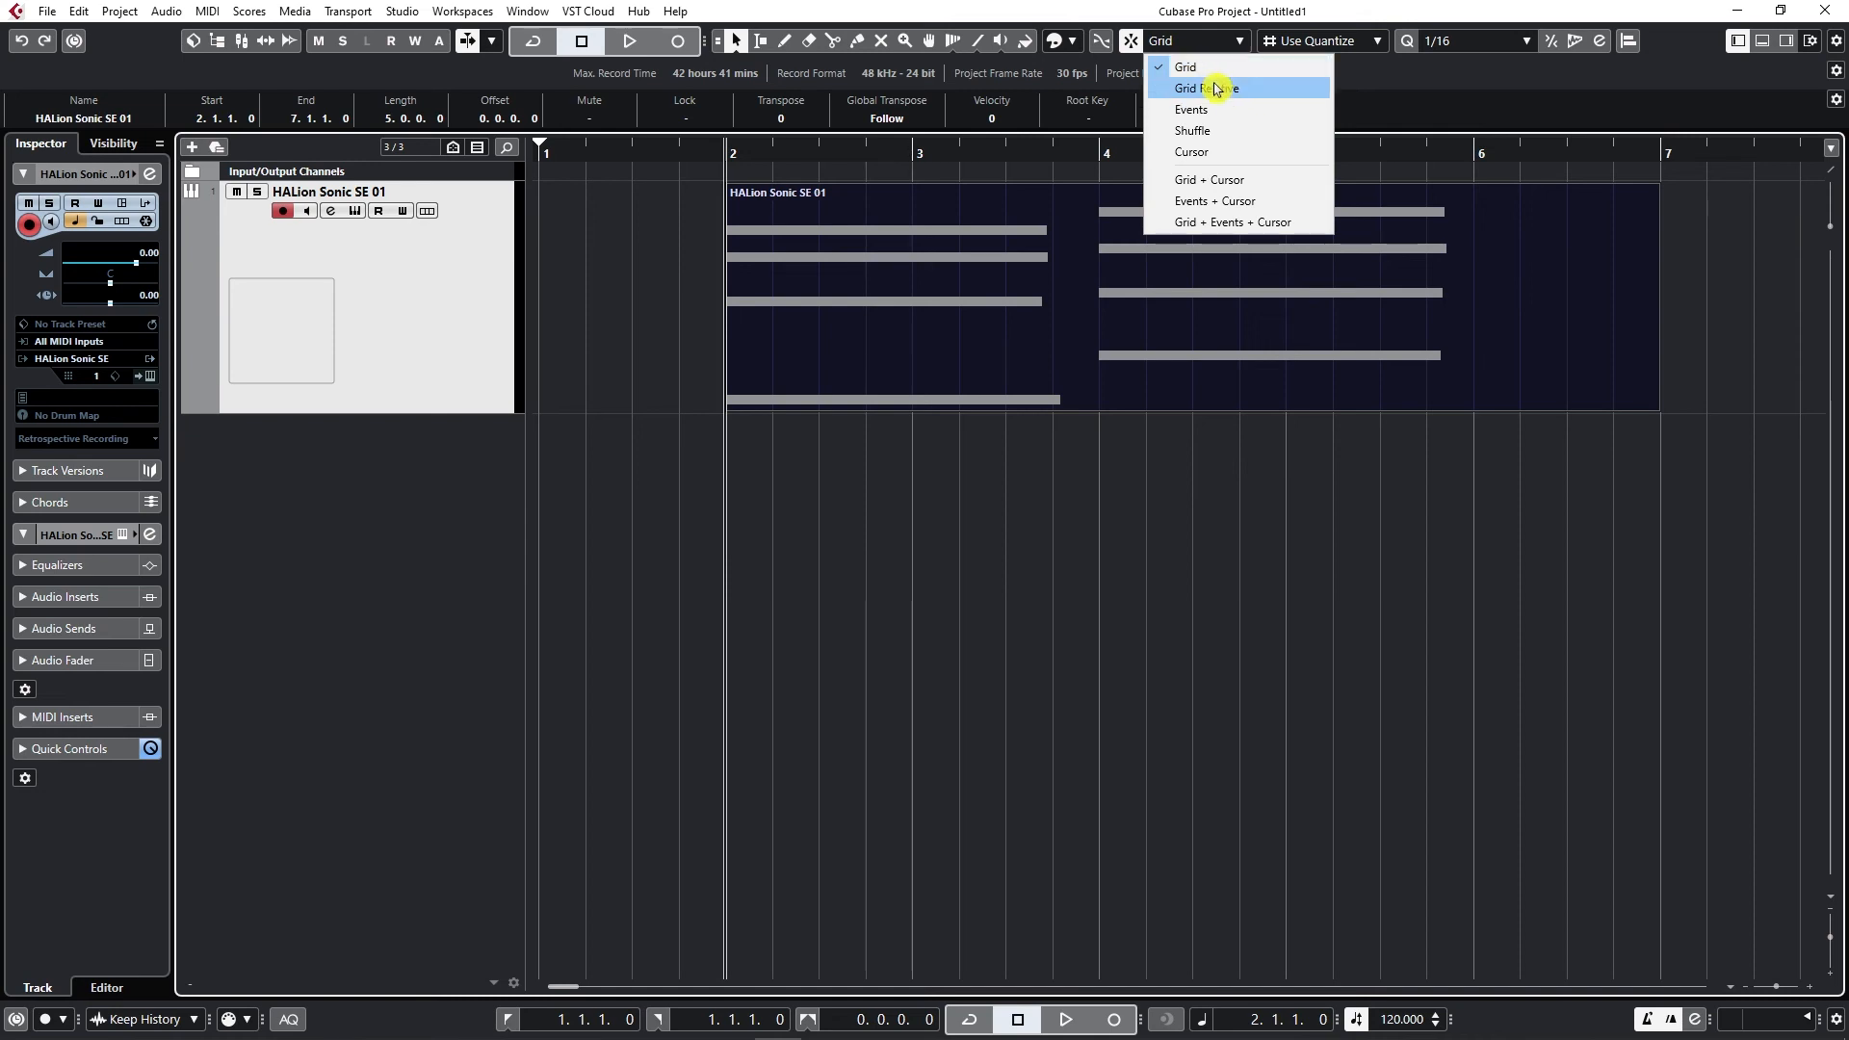
click(1215, 88)
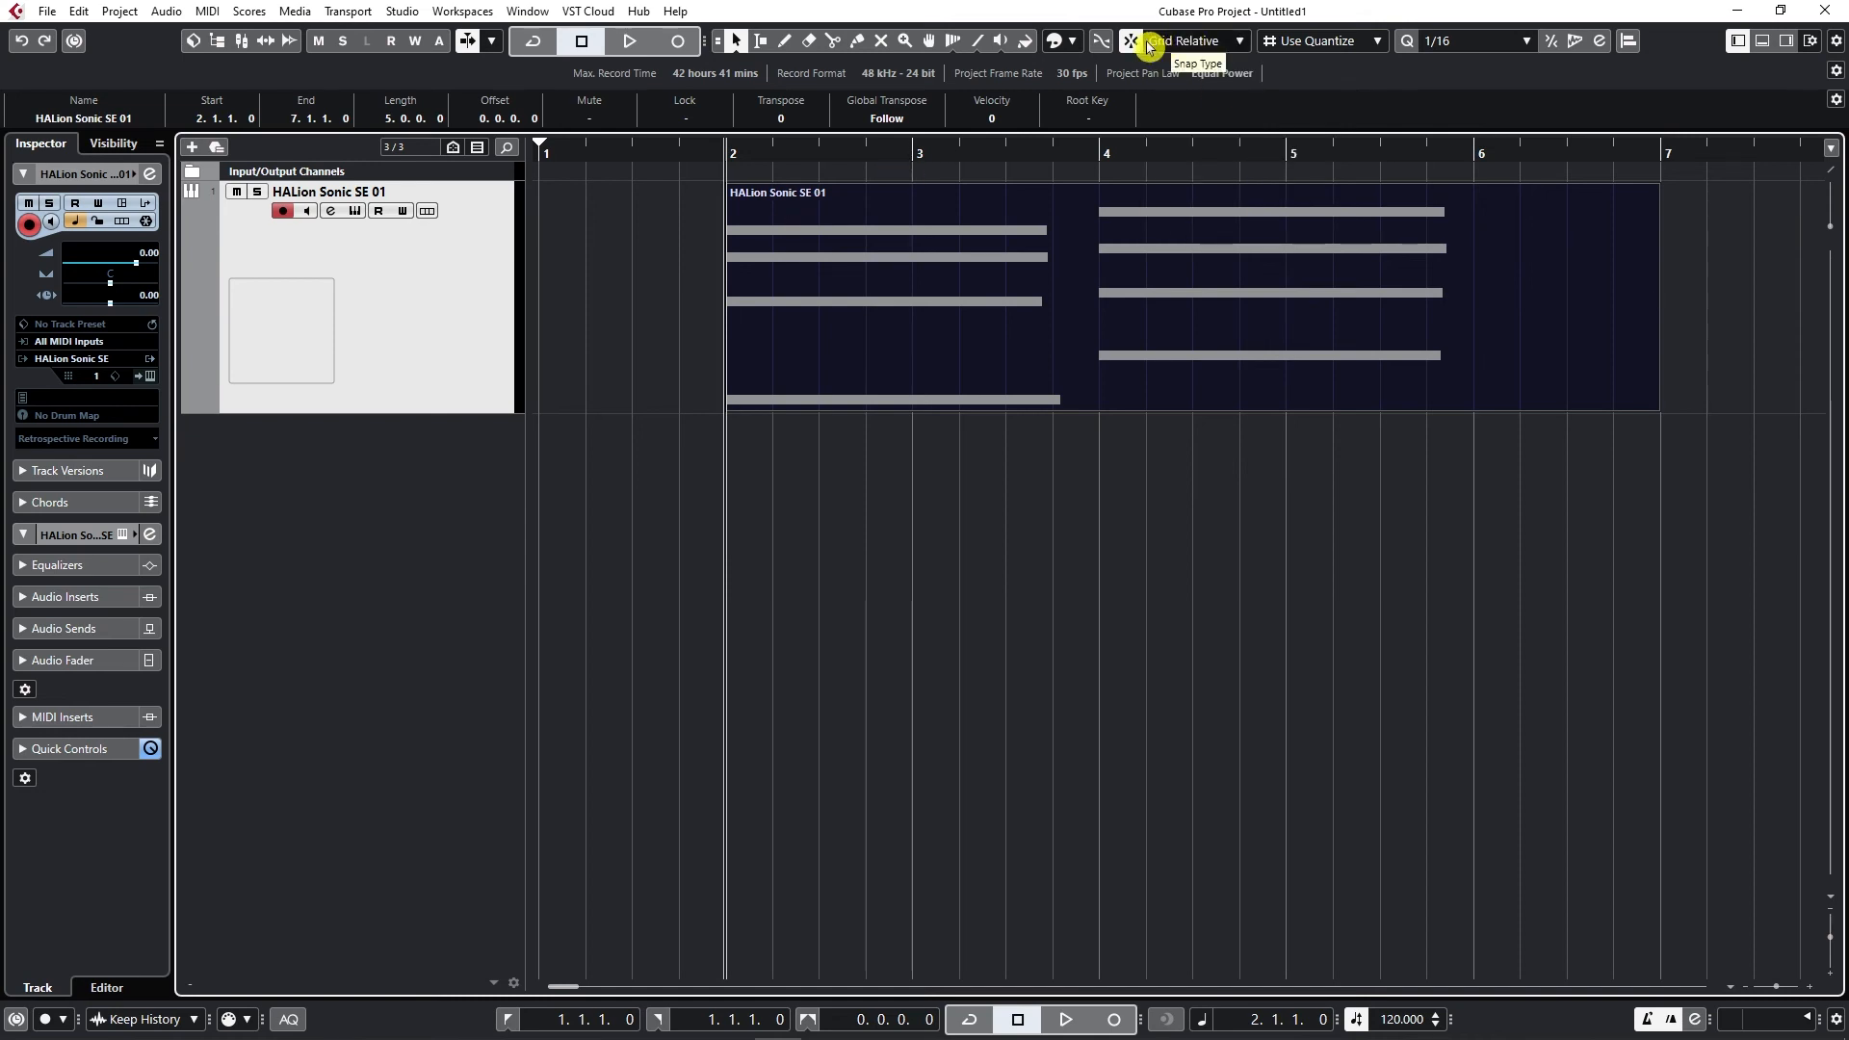
click(778, 212)
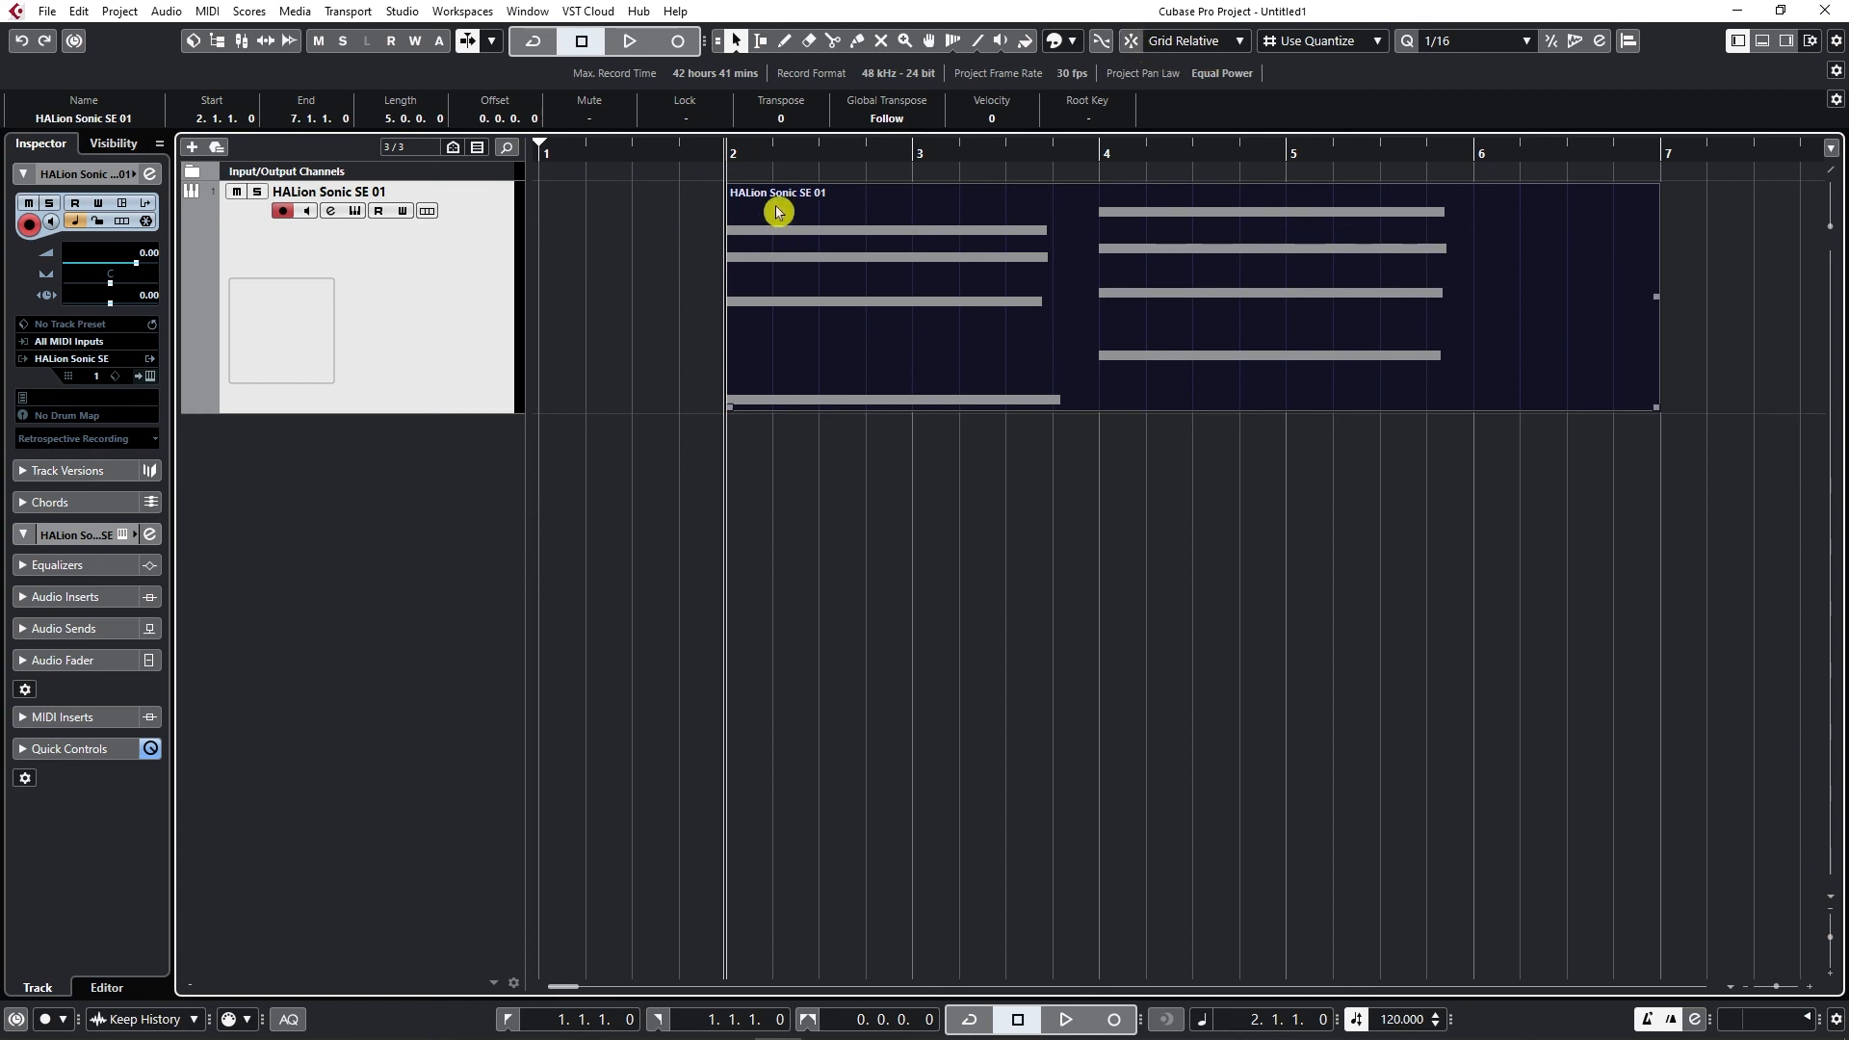
mouse_move(847, 200)
mouse_down()
mouse_move(818, 213)
mouse_move(900, 208)
mouse_move(837, 207)
mouse_move(855, 210)
mouse_up()
click(776, 553)
click(634, 154)
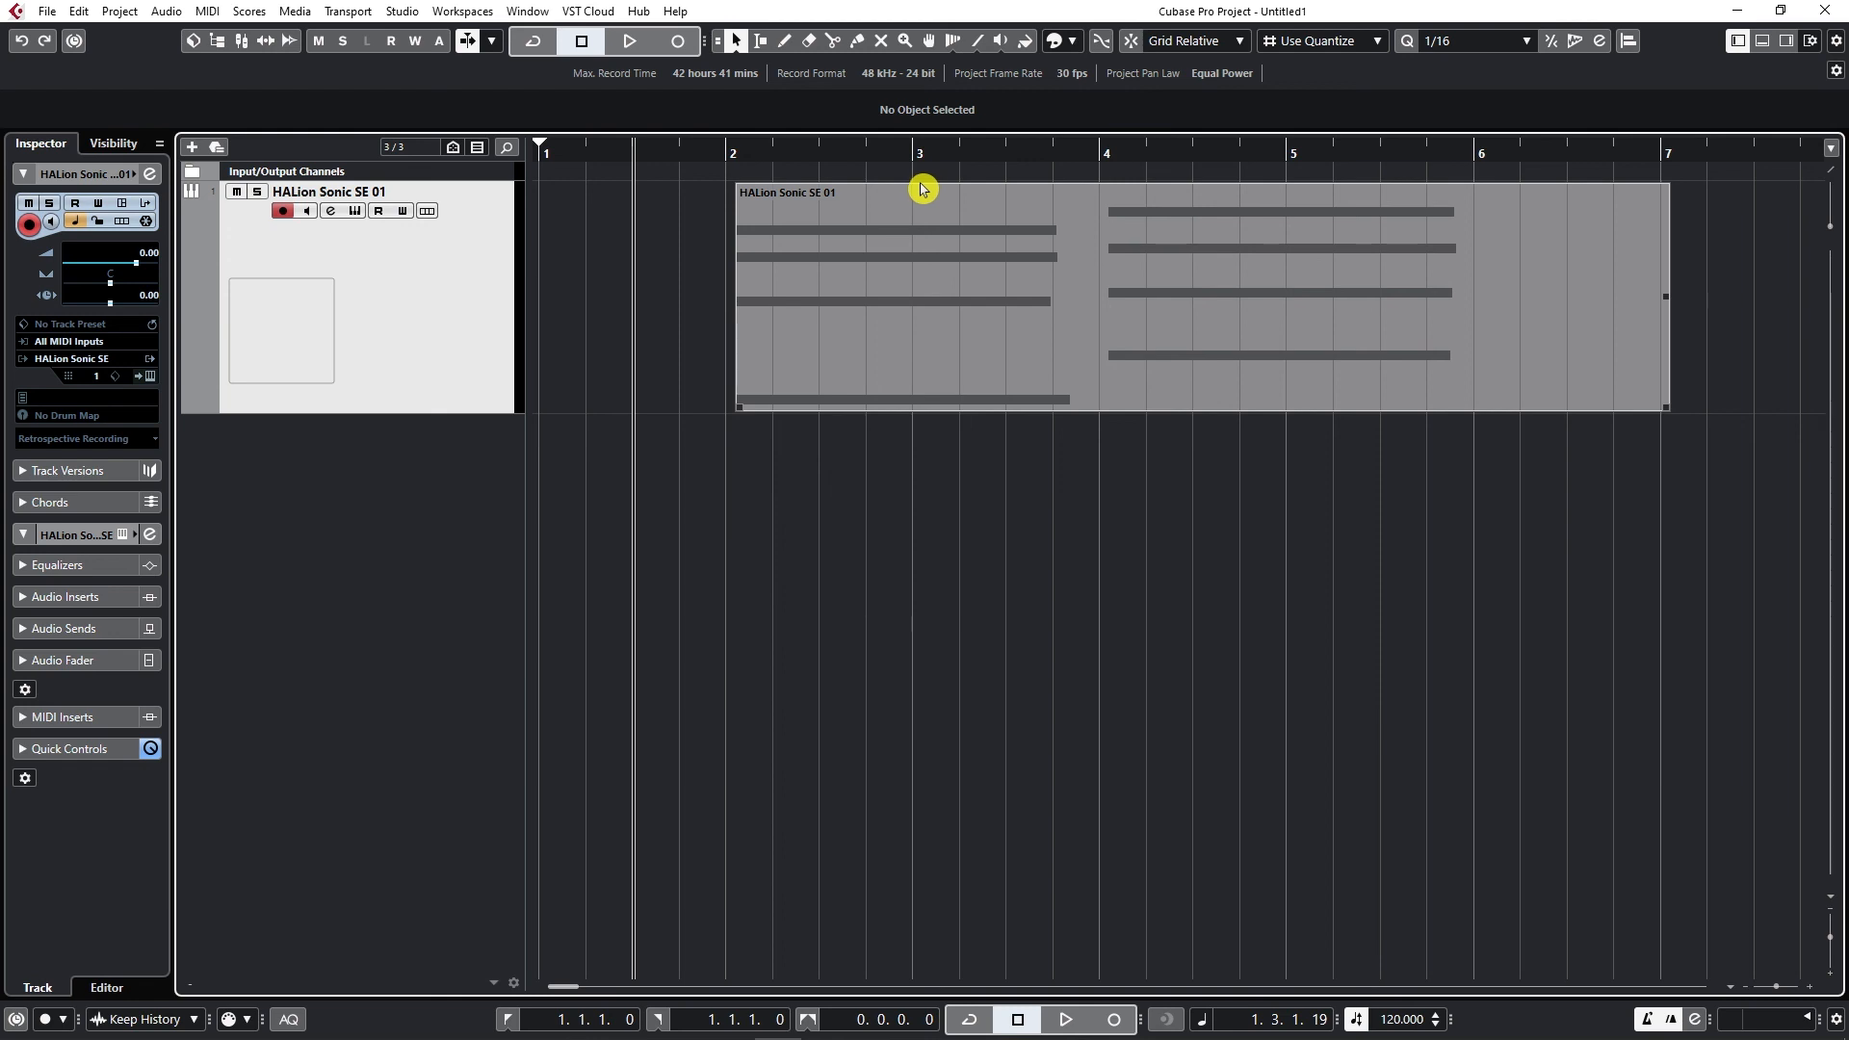
- Set the quantize preset to 1/1 and turn snapping on, keeping the Grid Relative snap type
click(1473, 43)
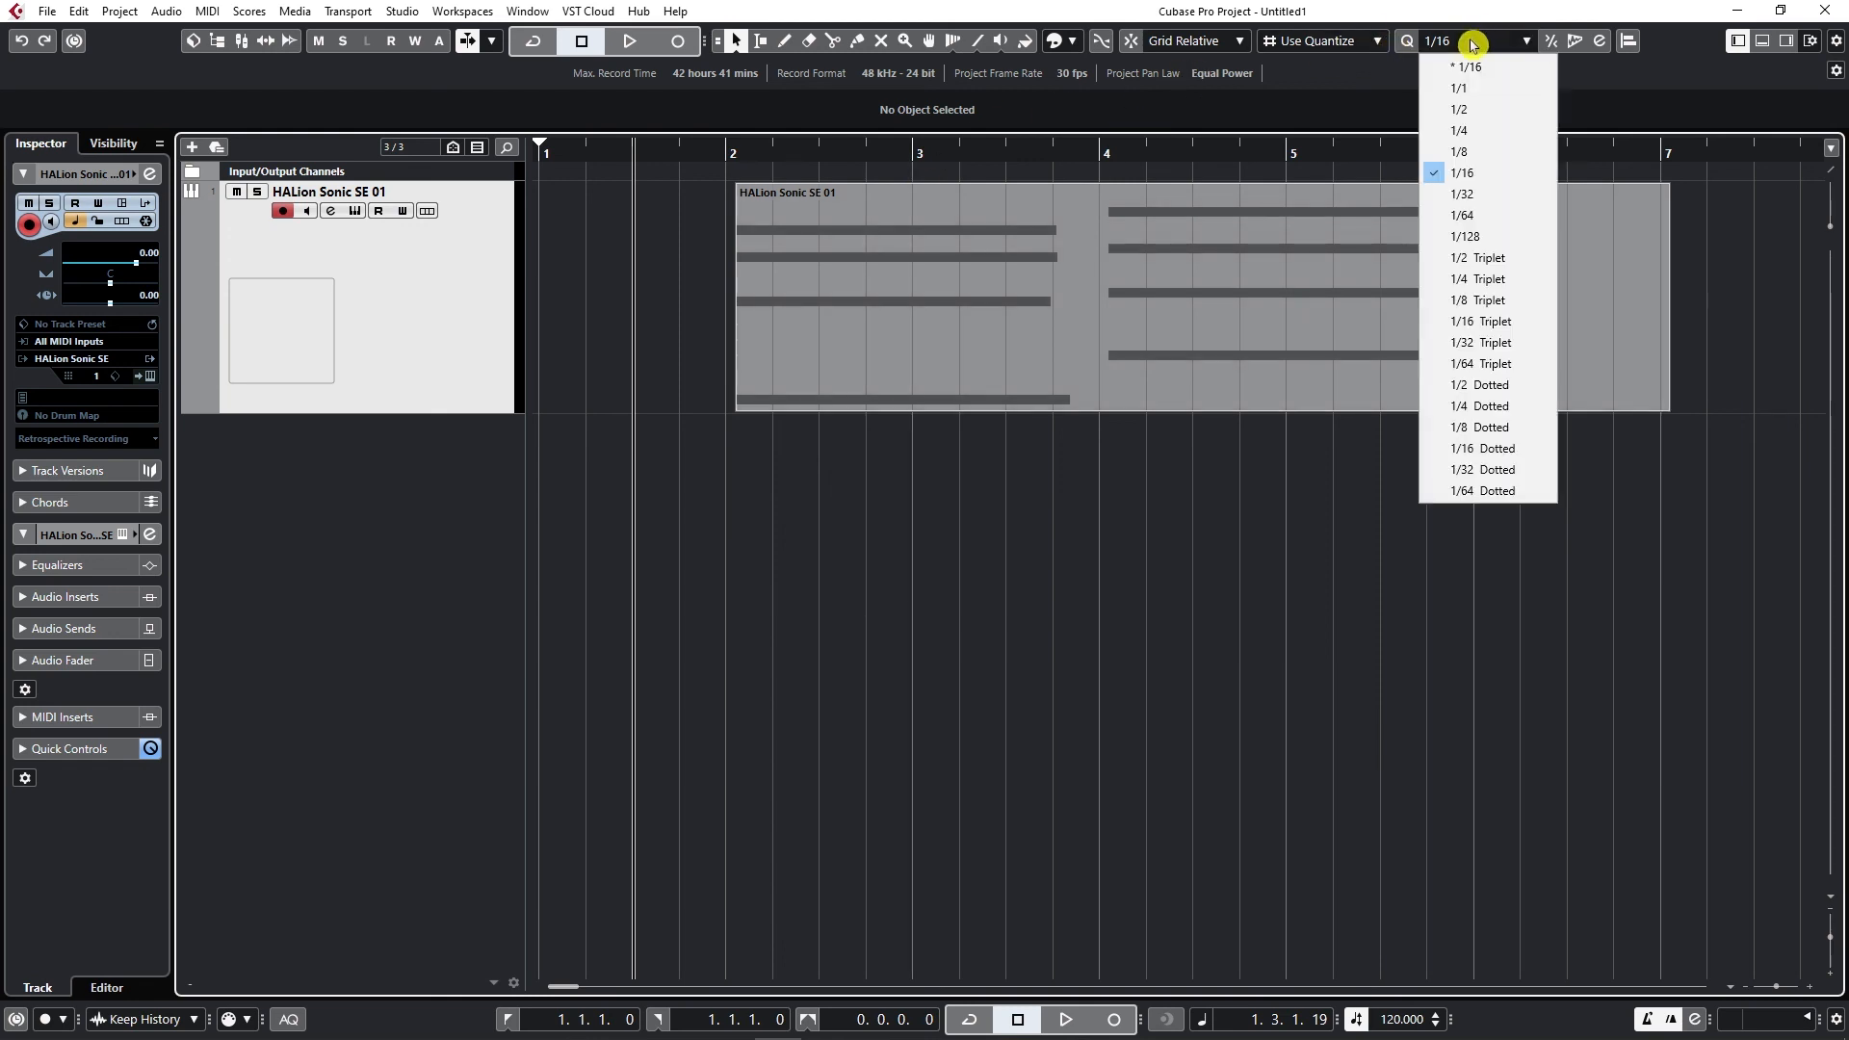
click(1458, 87)
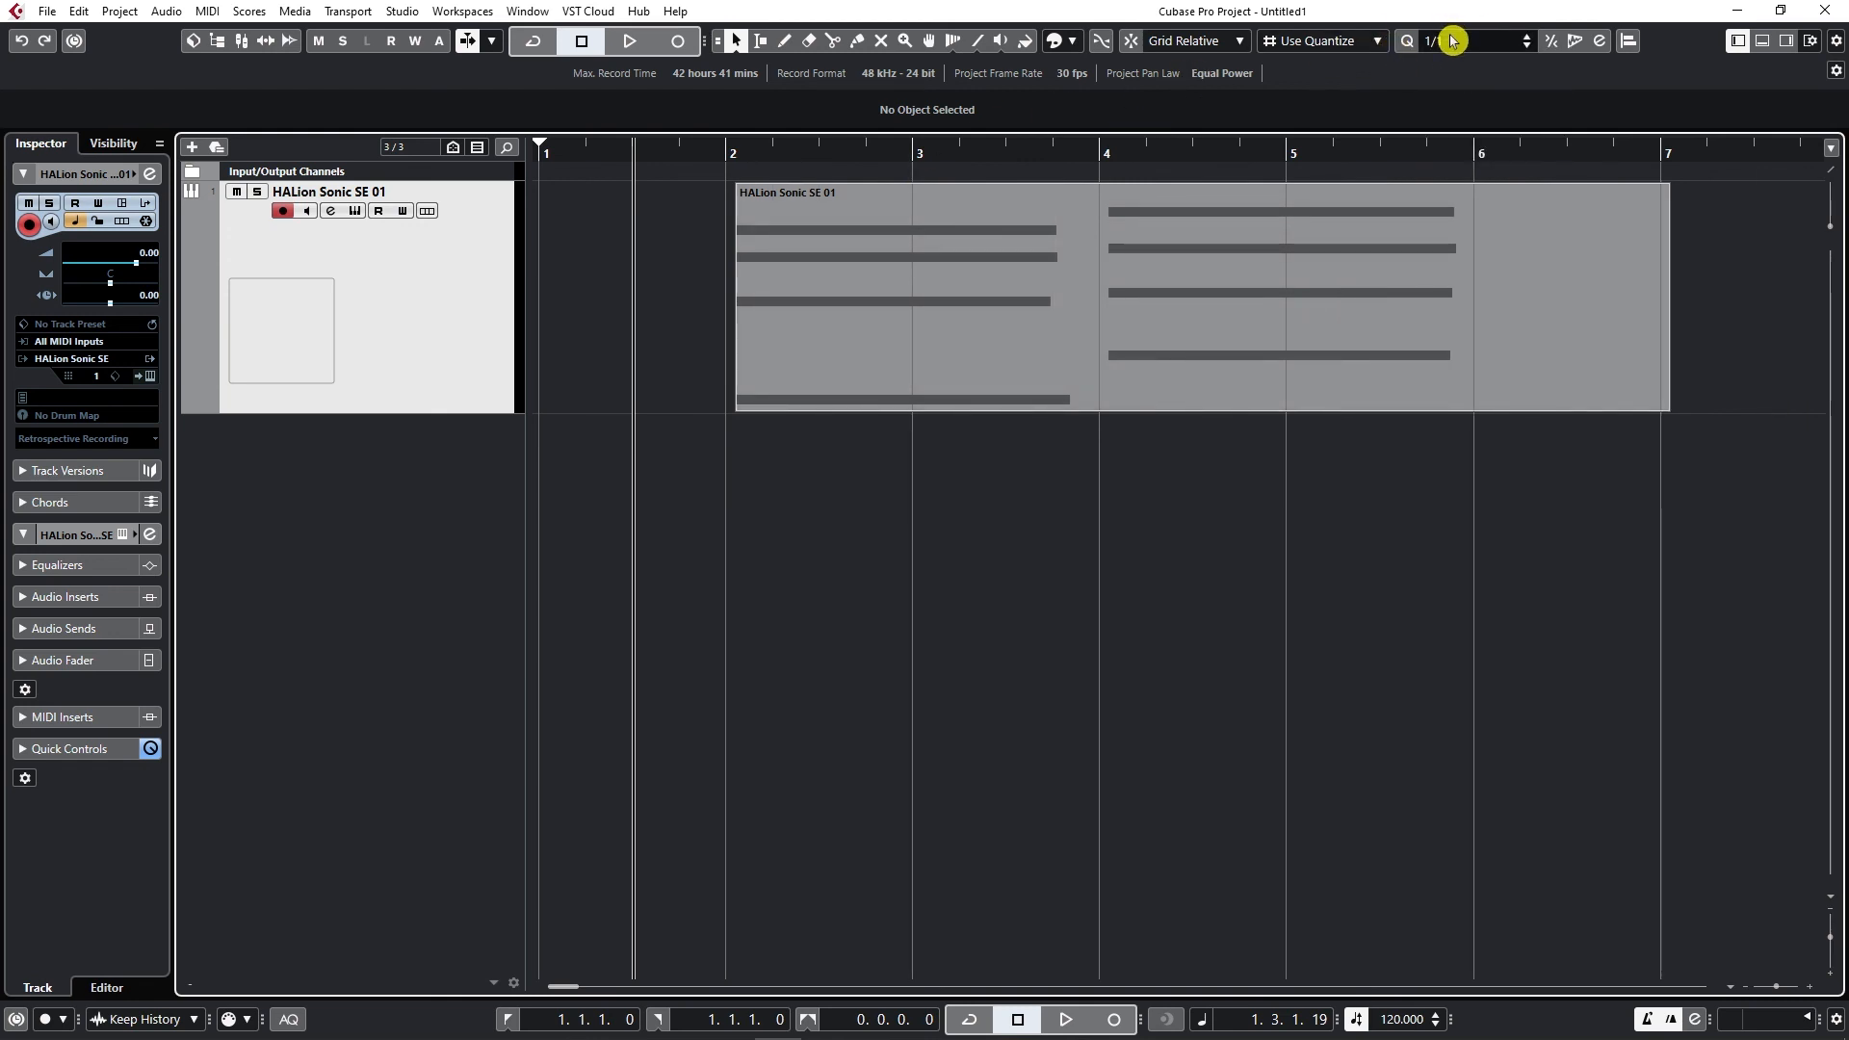
click(1192, 44)
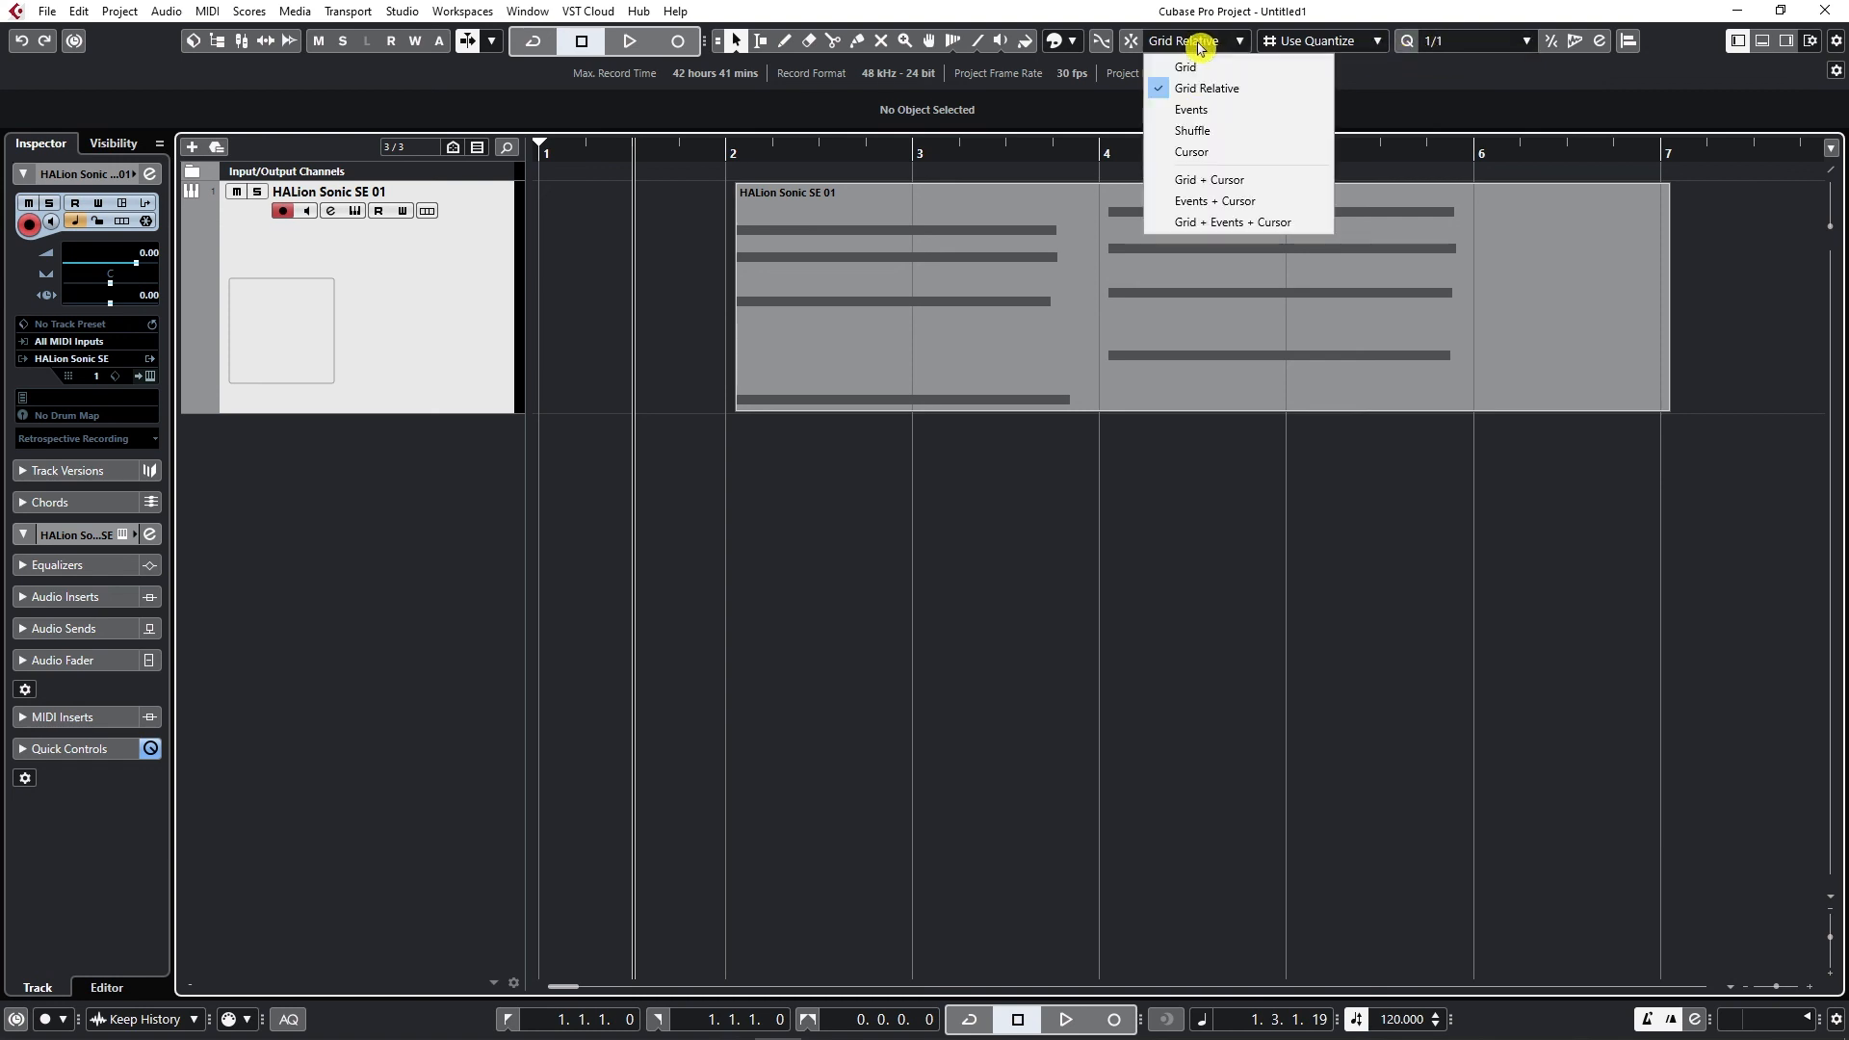
click(1138, 44)
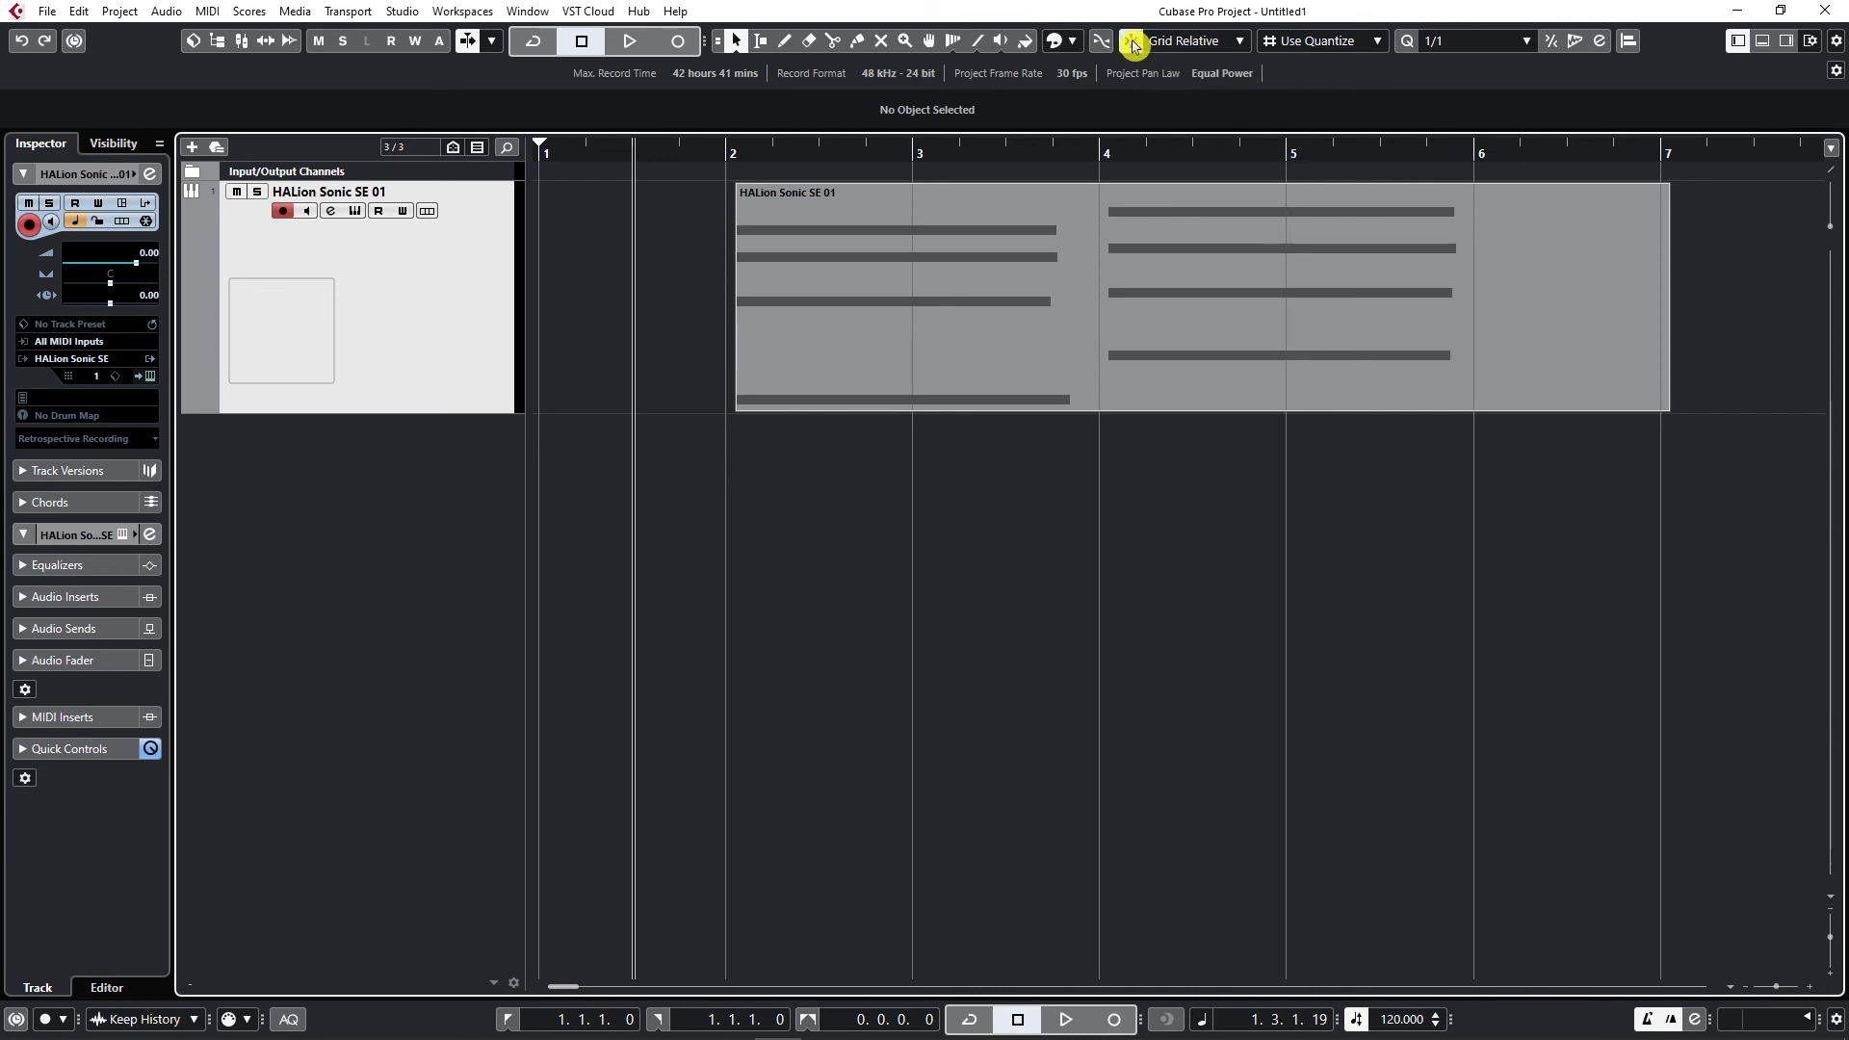
- Move the recorded part one bar later to start at 3.1.1.97, return it to 2.1.1.97, and deselect it
click(788, 210)
drag(797, 214, 1002, 206)
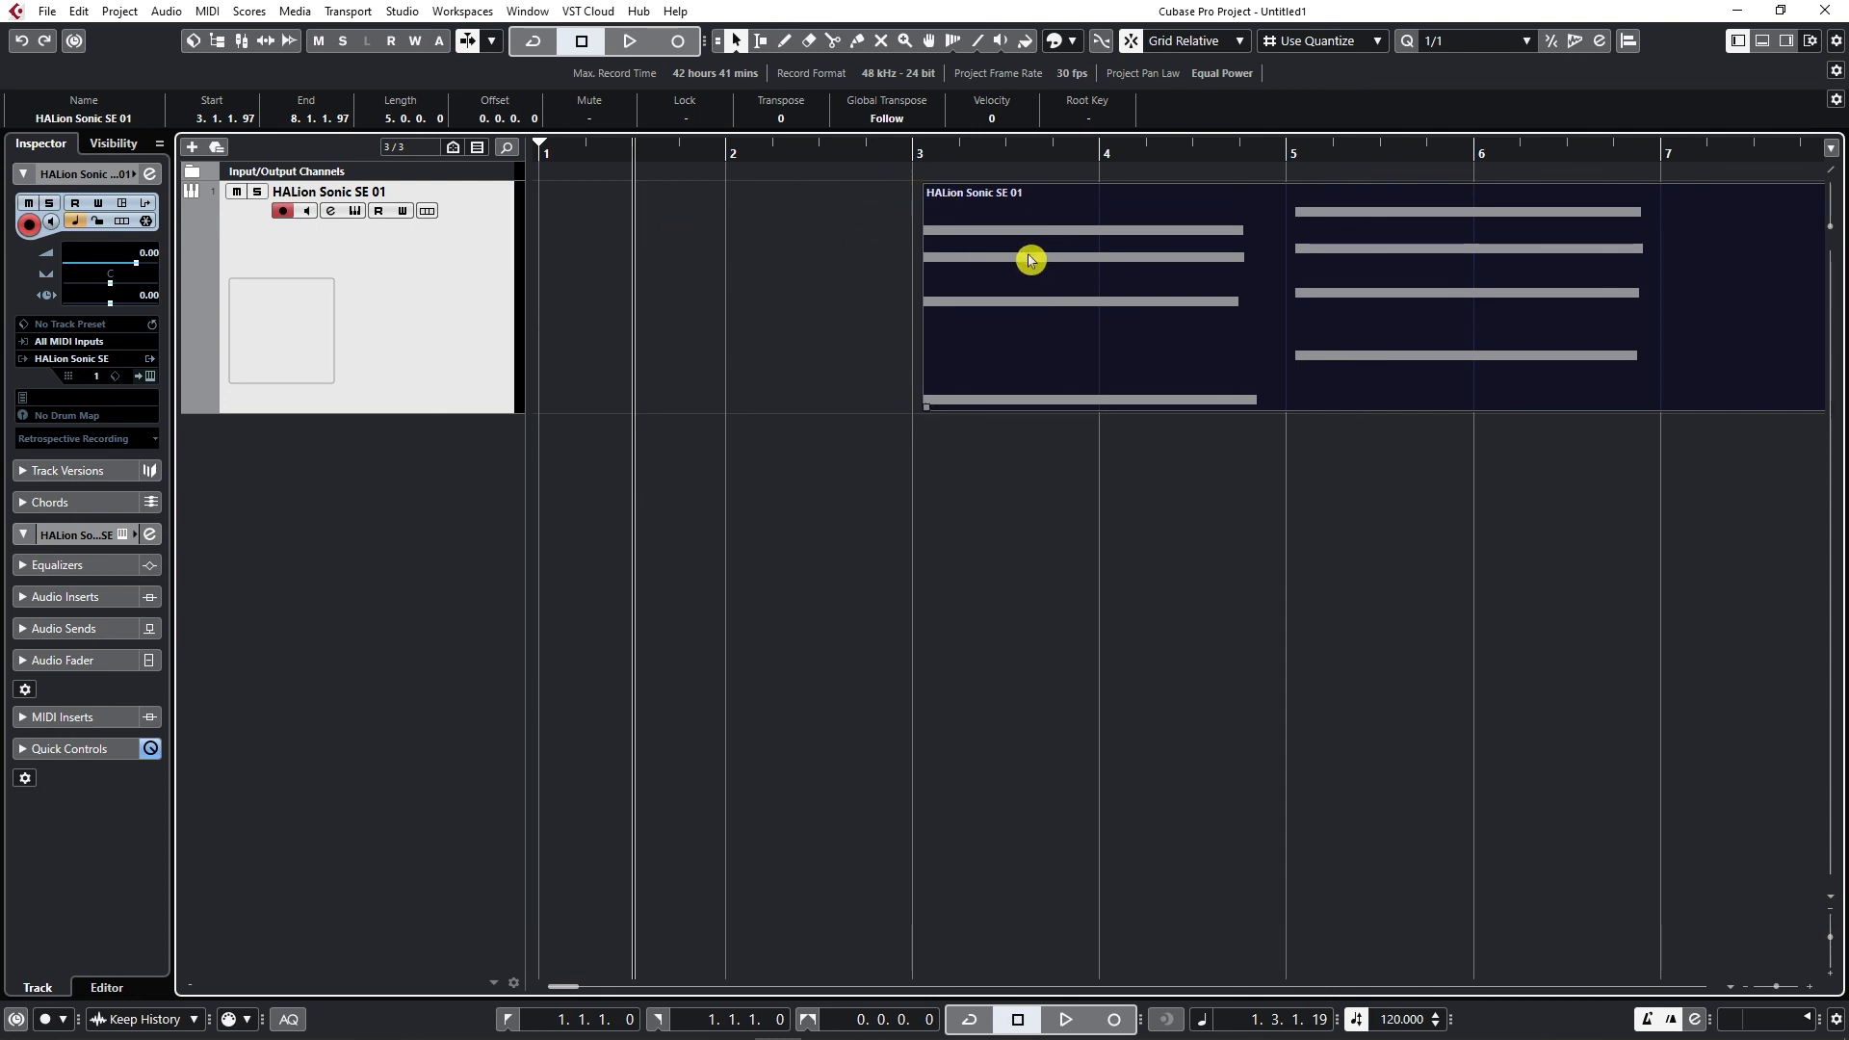
drag(1030, 258, 969, 227)
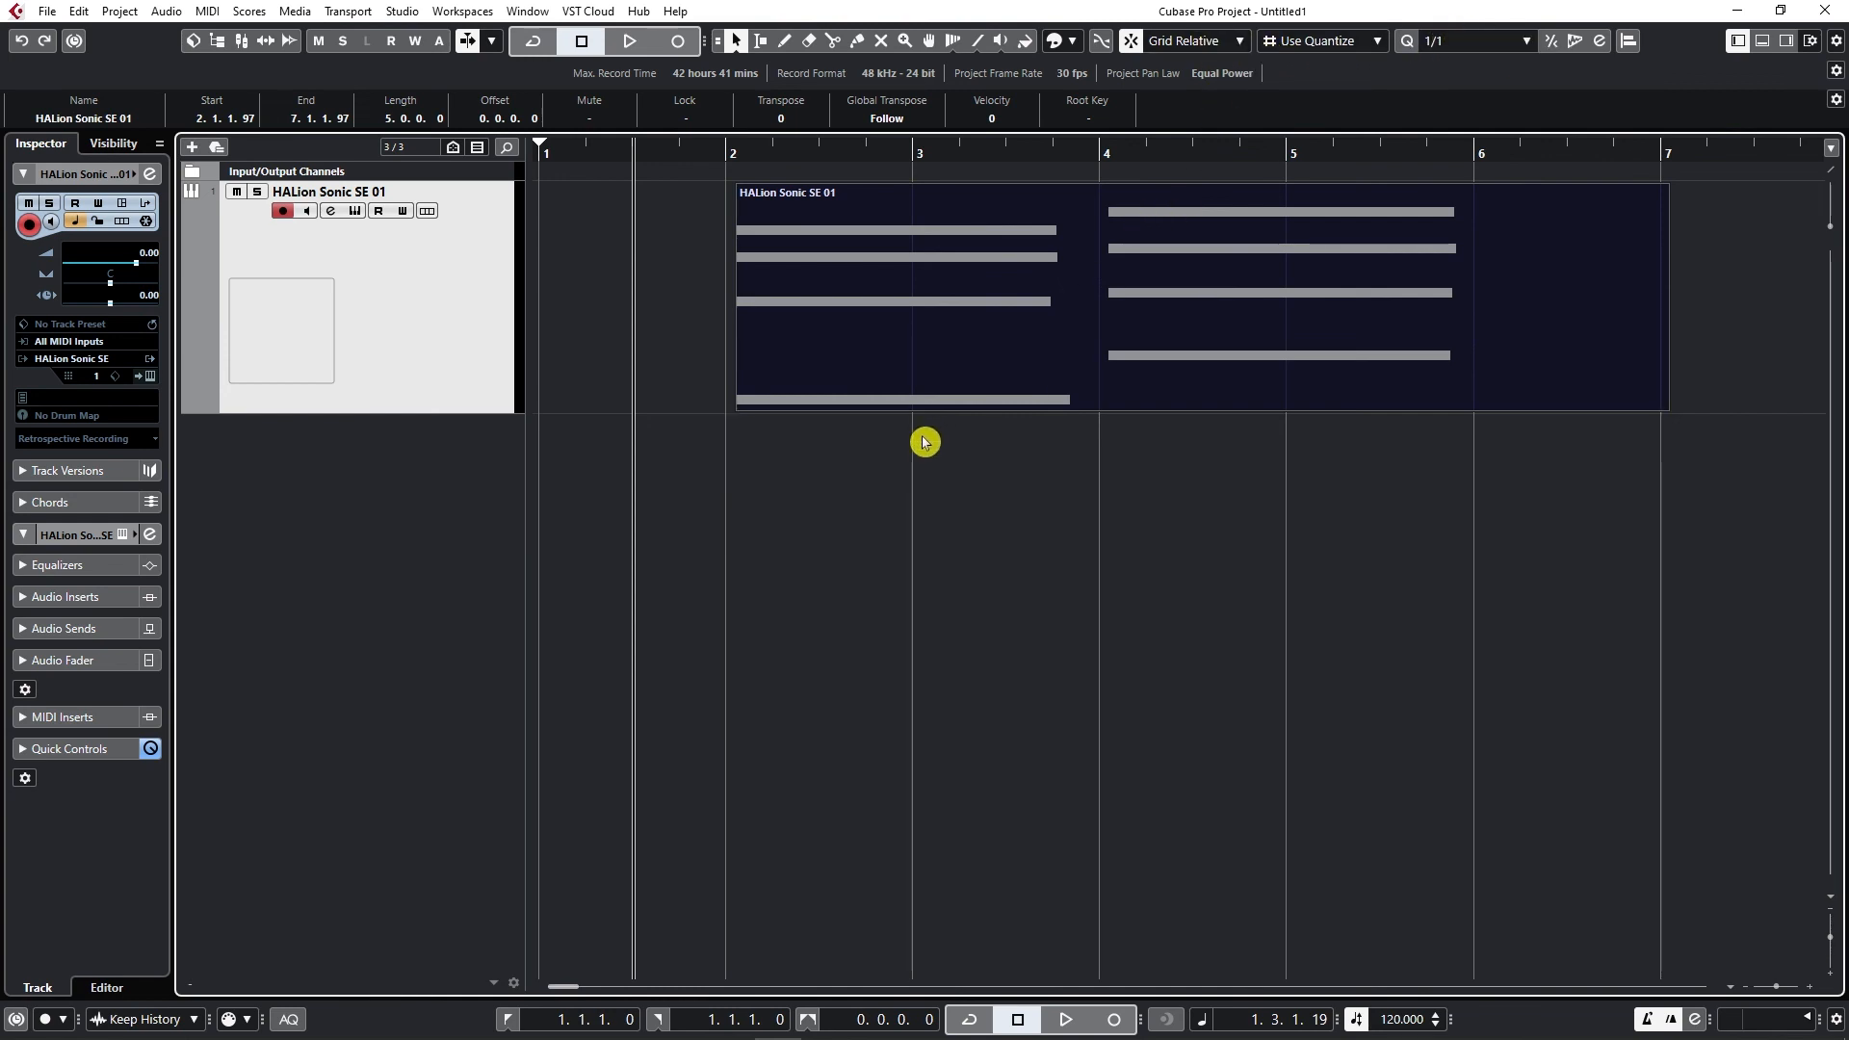
click(901, 465)
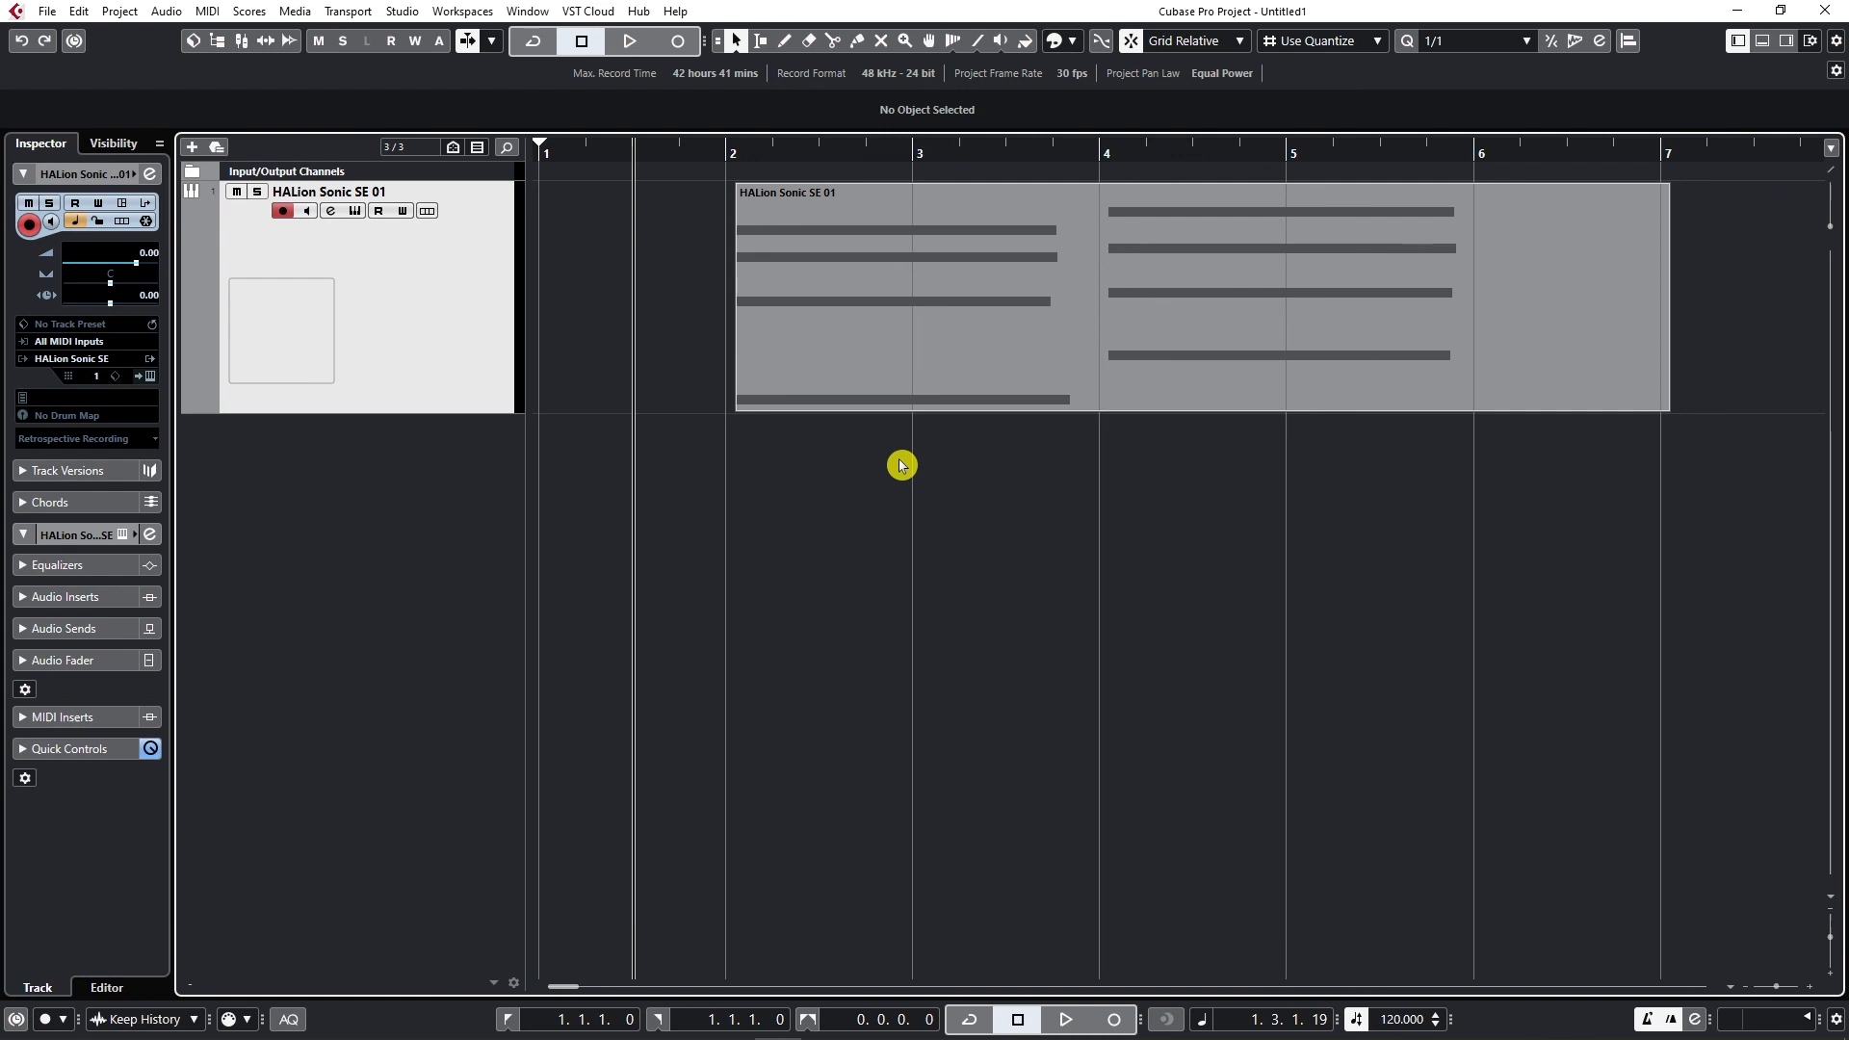